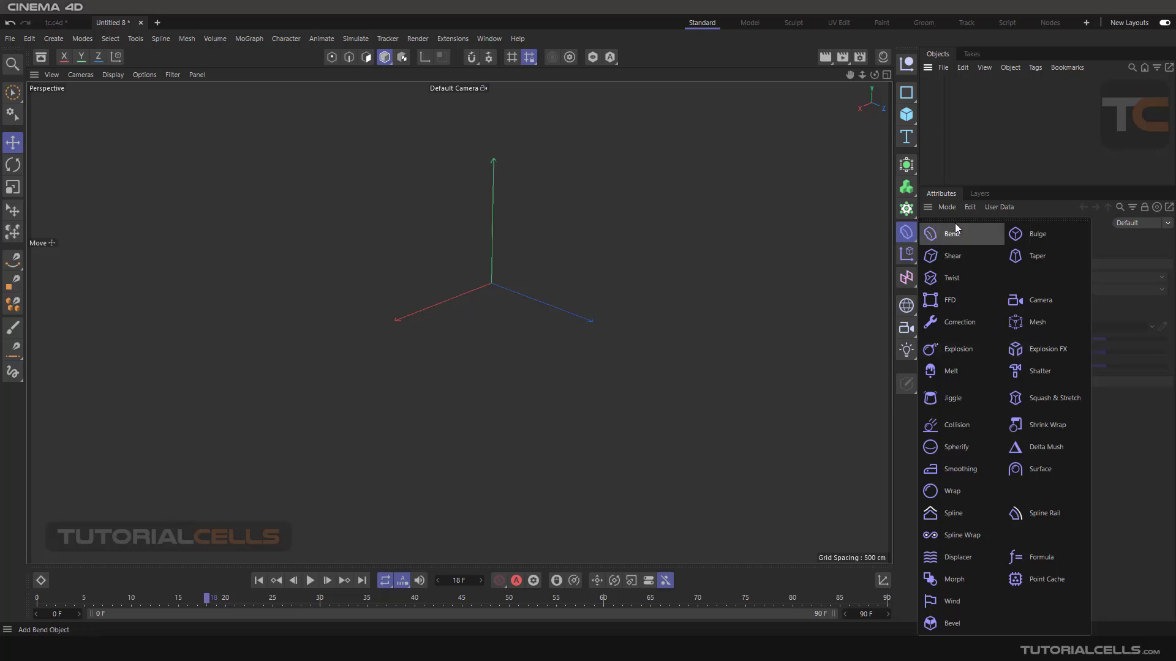
Add a sphere primitive, set its type to Icosahedron and its segments to 36.
click(906, 115)
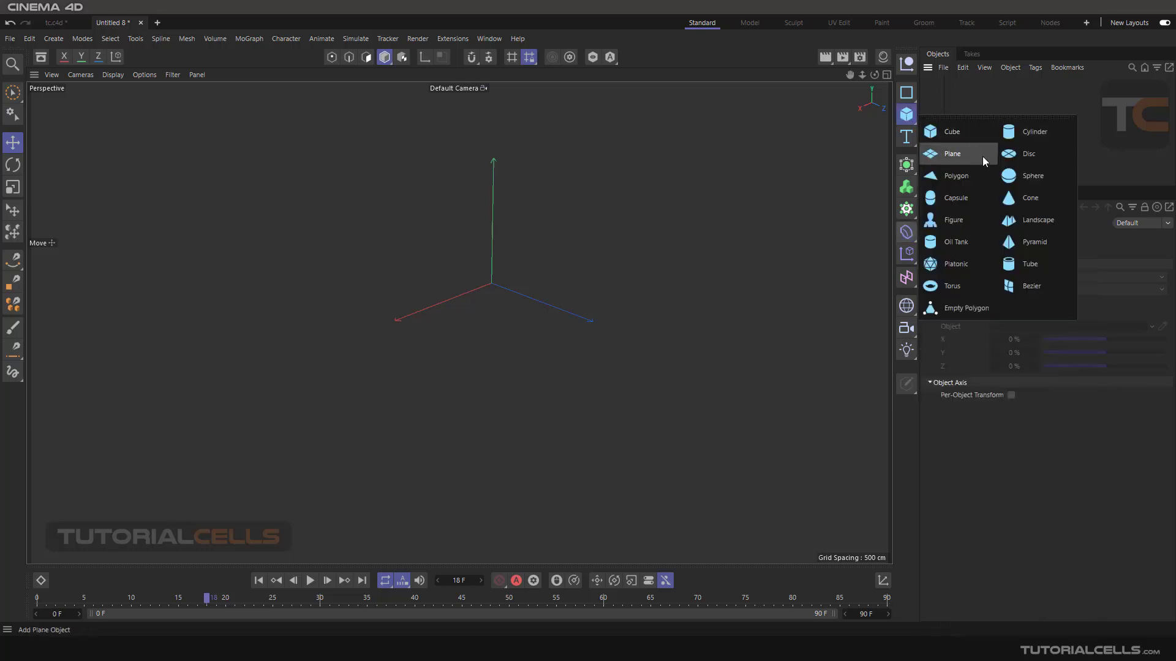
click(1010, 178)
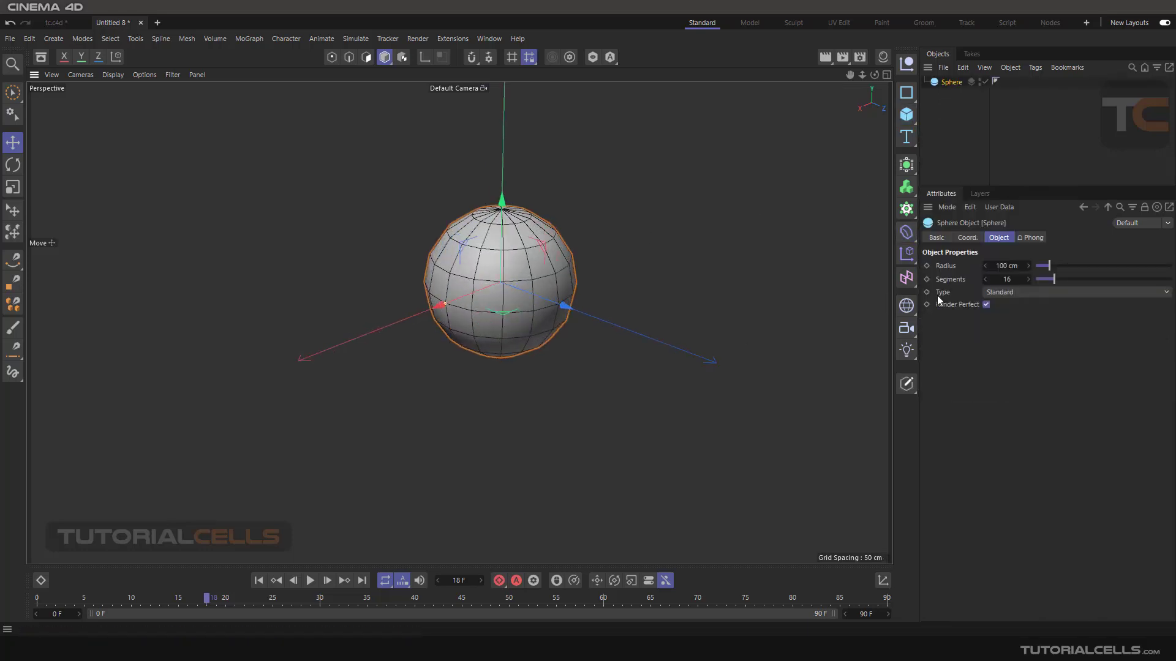
click(1003, 292)
click(1012, 353)
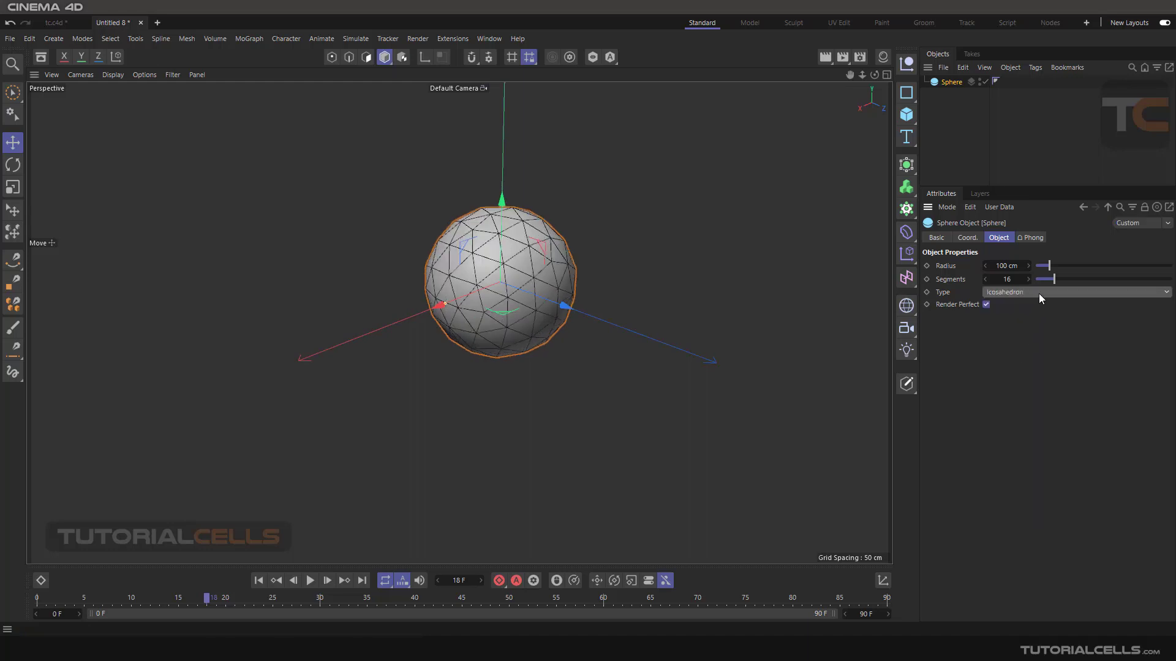
drag(1054, 279, 1082, 277)
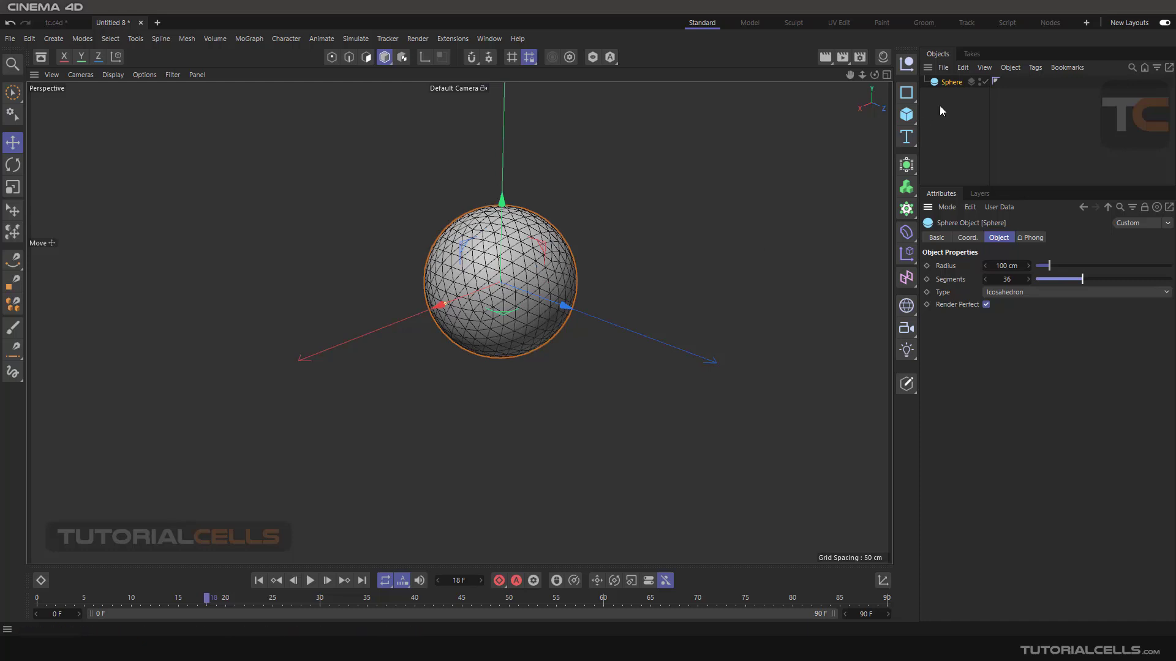
Add an Explosion FX deformer as a child of the sphere.
click(907, 236)
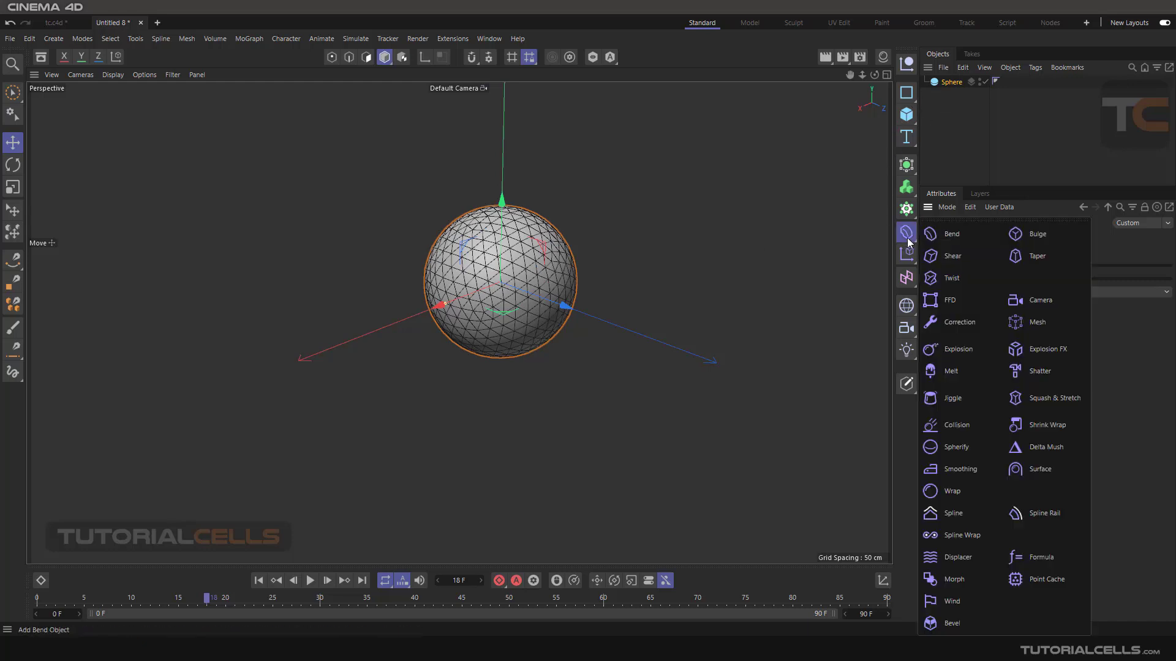
click(1031, 349)
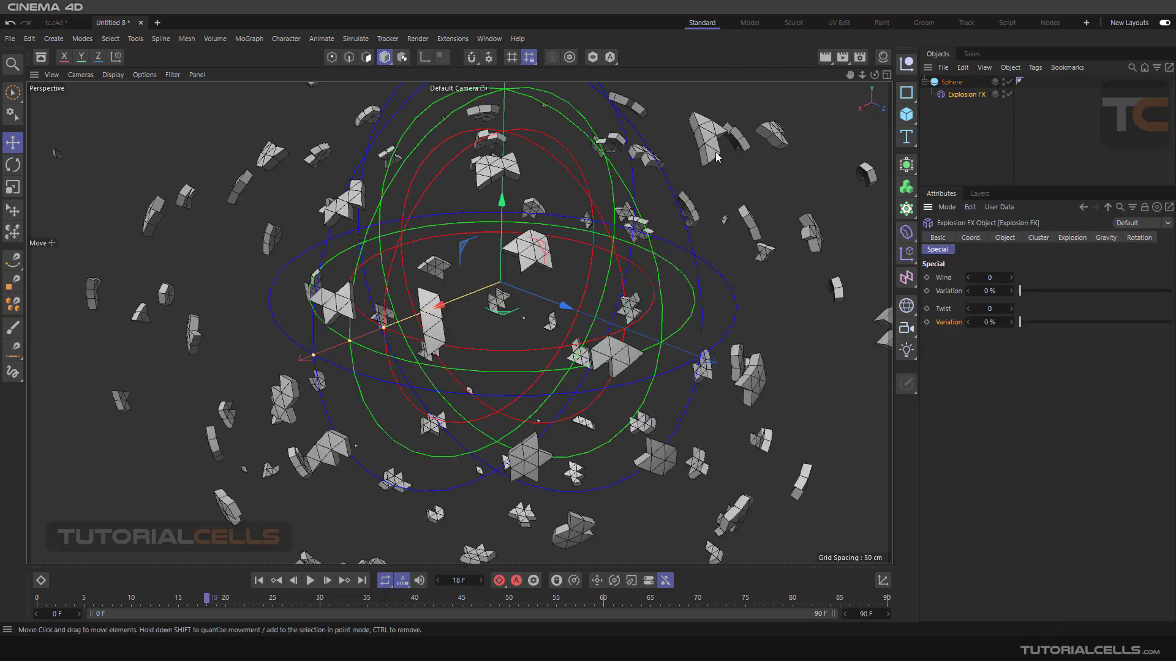
scroll(541, 257, down, 10)
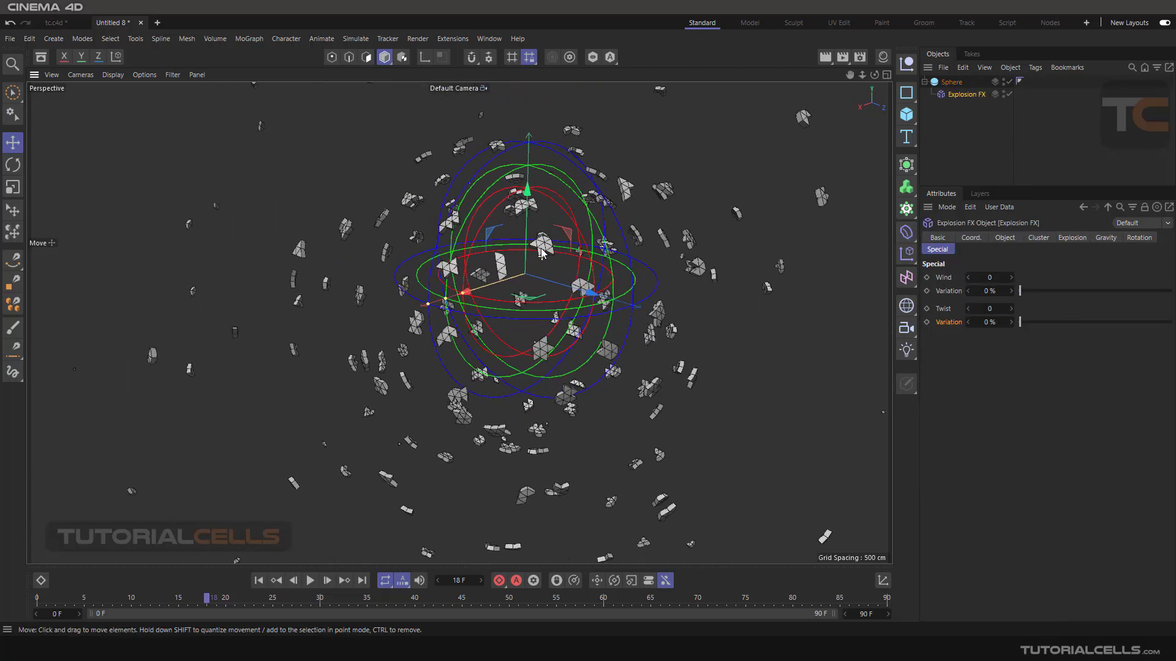
Look through the Explosion FX deformer's object, cluster, explosion, gravity, rotation and special settings.
click(971, 238)
click(1005, 238)
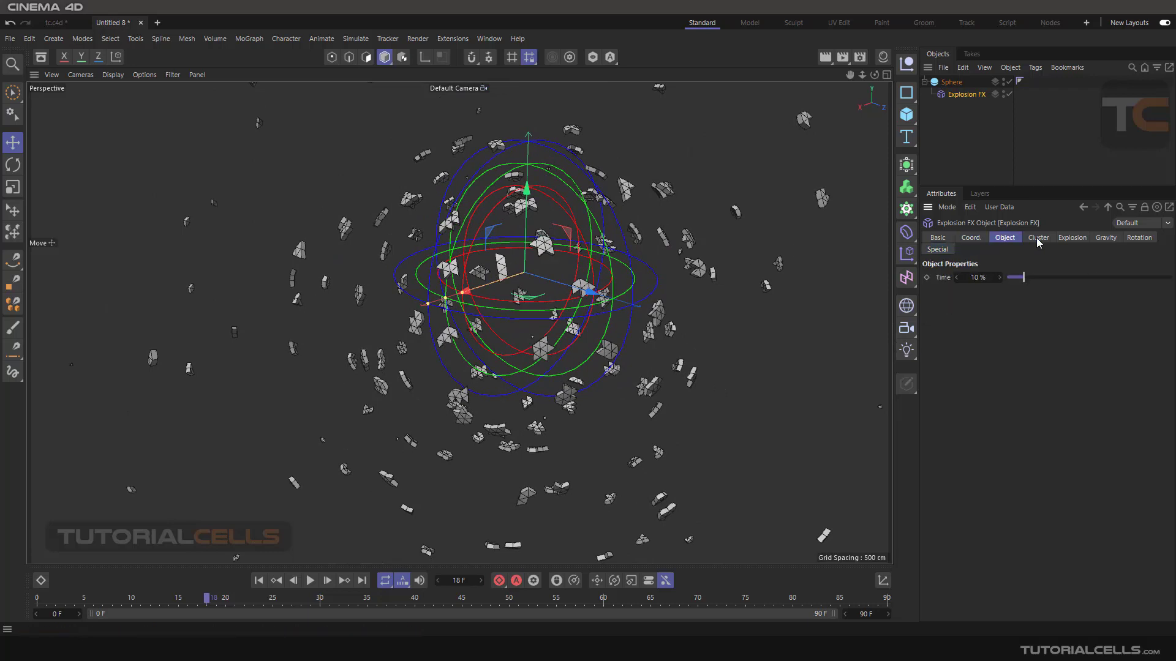
click(1038, 238)
click(1071, 239)
click(1106, 238)
click(1139, 238)
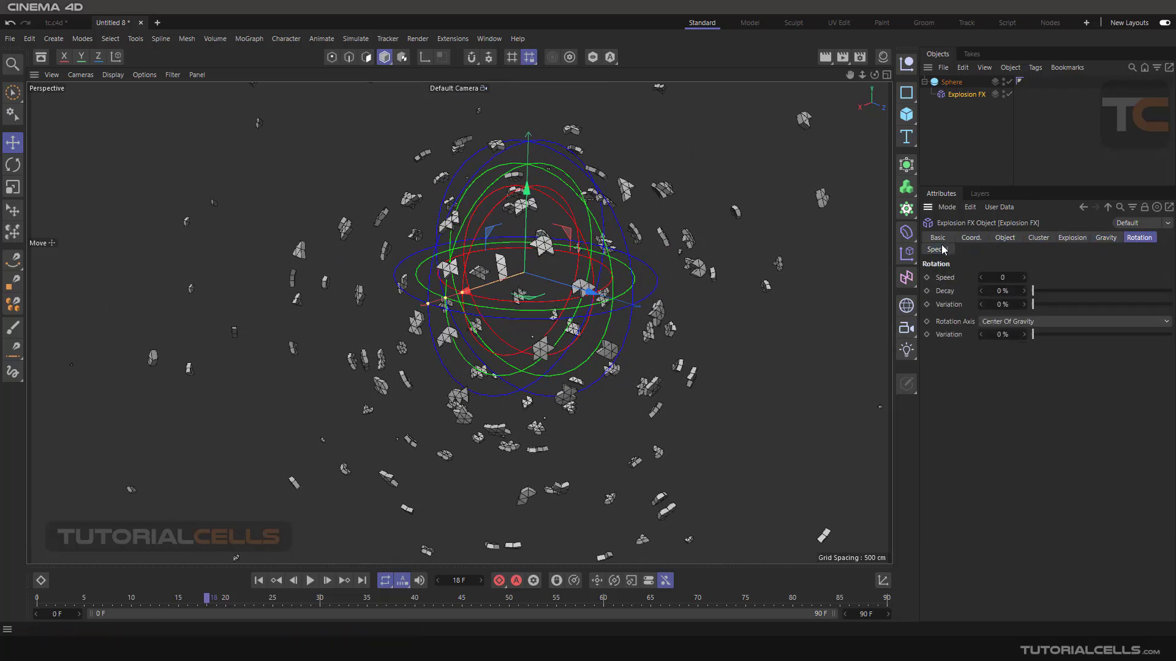
click(943, 250)
Set the Explosion FX object's Time to 0% and keyframe it at frame 0.
click(1017, 242)
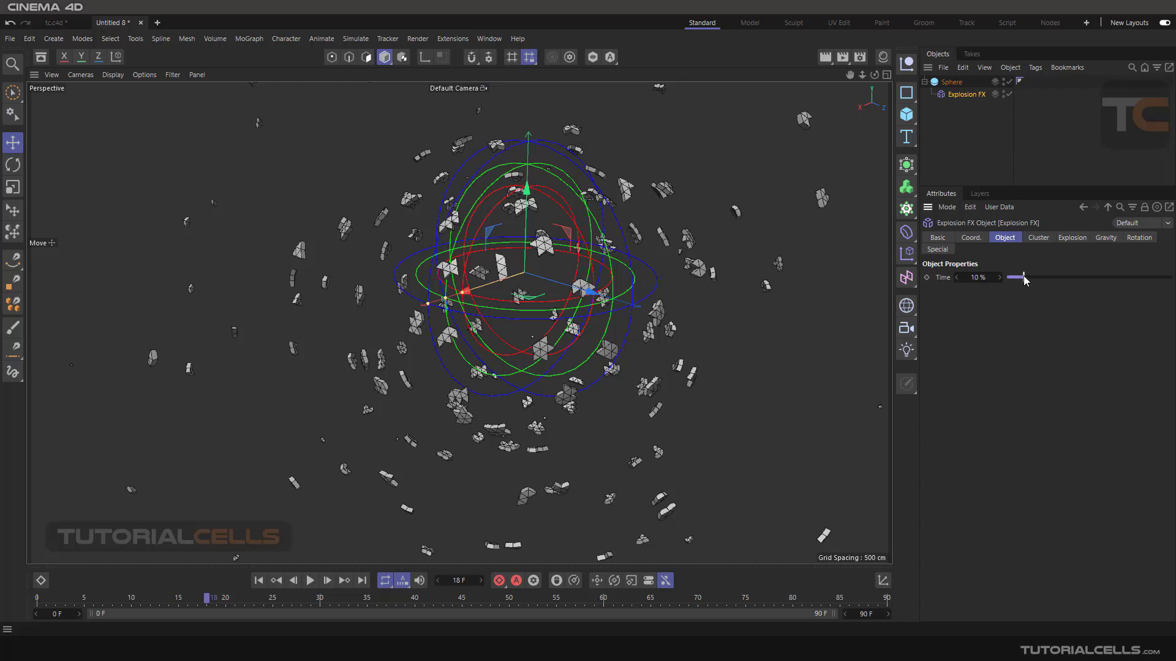
mouse_move(1023, 276)
mouse_down()
mouse_move(1009, 274)
mouse_move(1019, 281)
mouse_up()
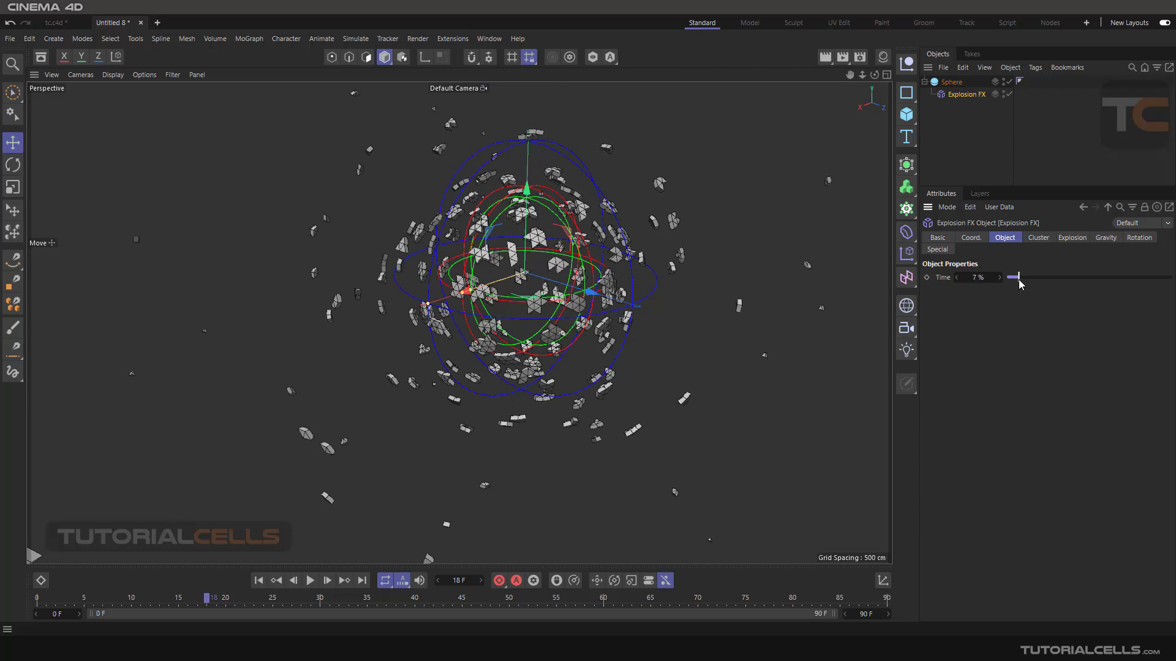
drag(1019, 279, 1006, 280)
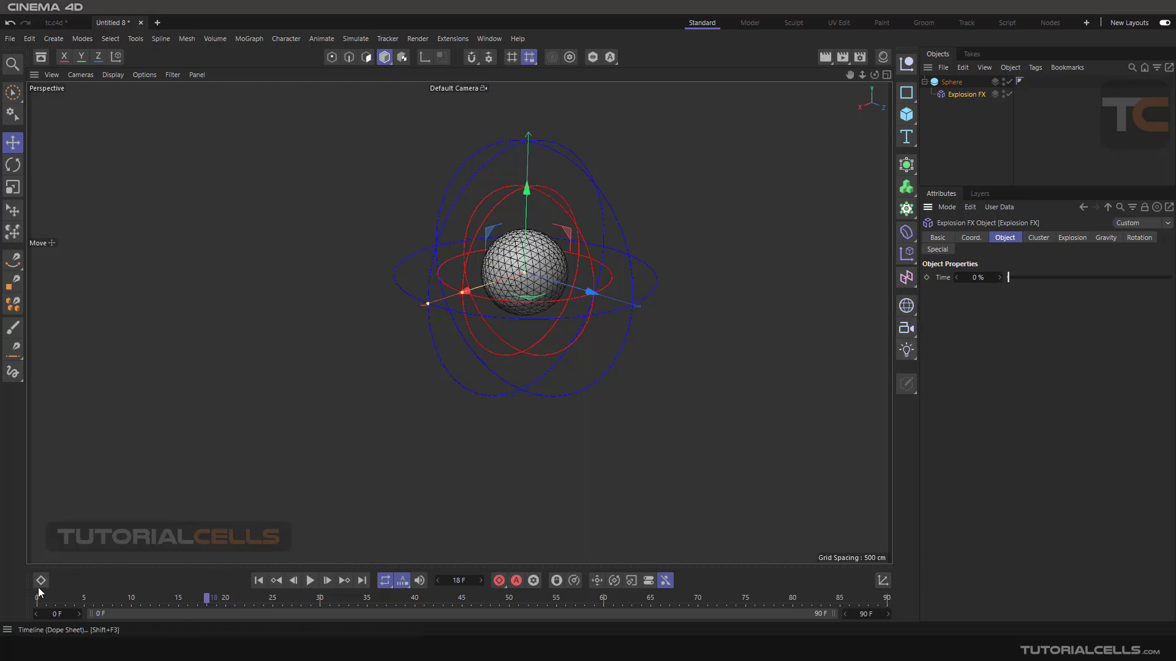
drag(207, 599, 38, 606)
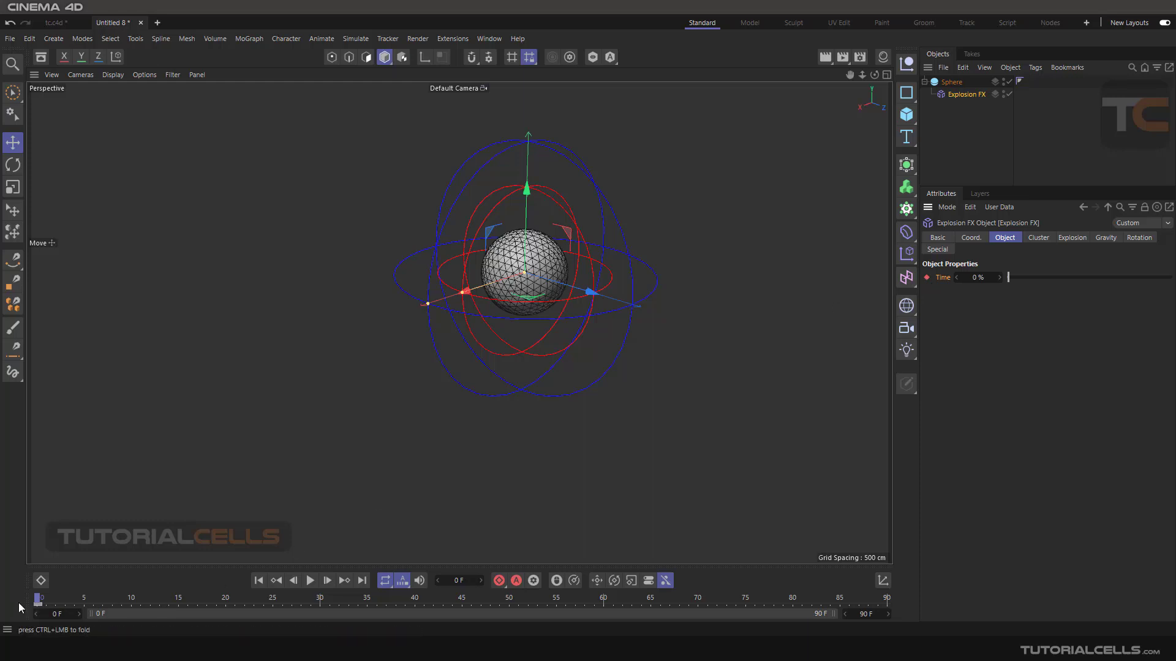
At frame 60, set the Explosion FX Time to 100% and keyframe it.
drag(37, 602, 64, 599)
drag(1008, 274, 1172, 278)
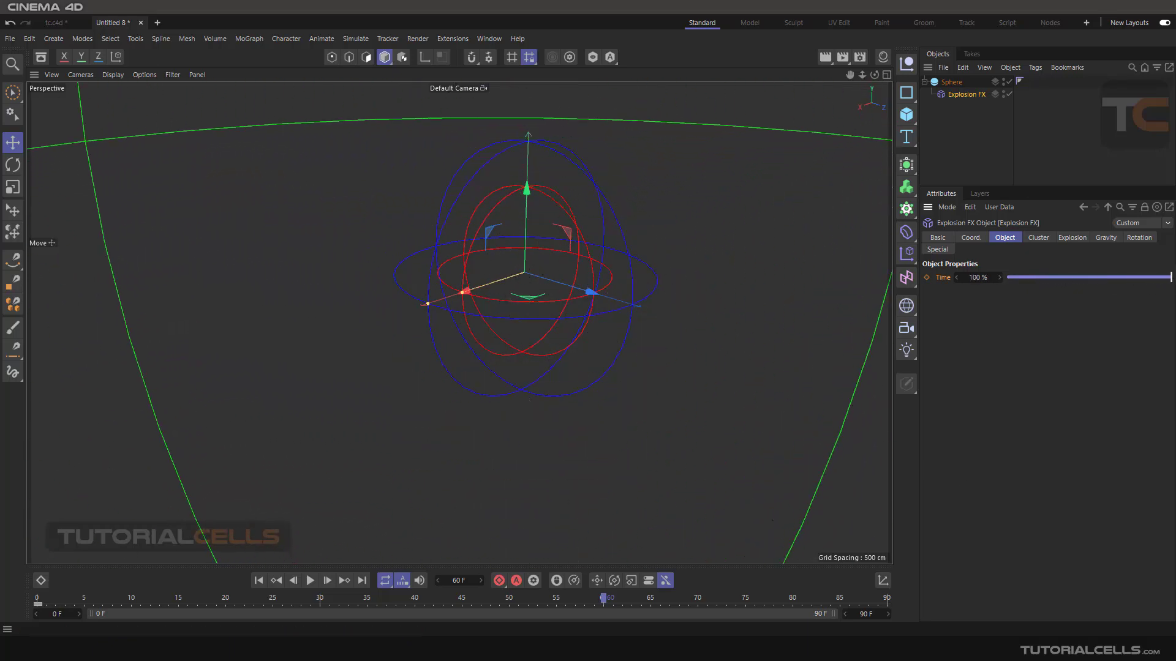
click(927, 278)
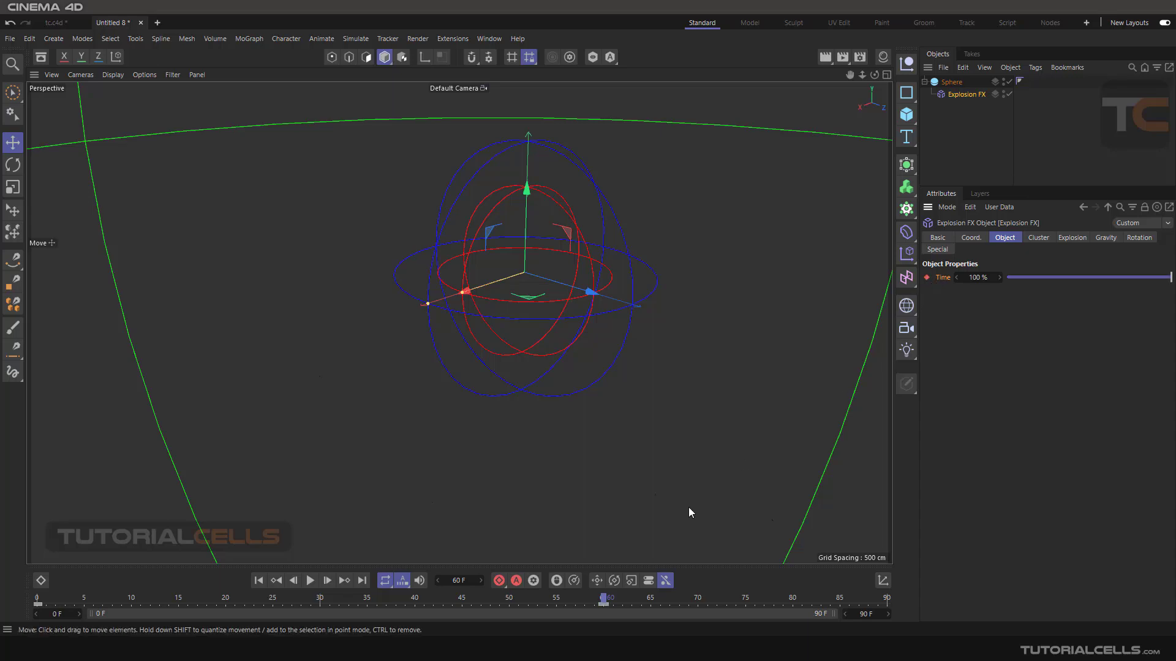
Scrub the timeline to preview the explosion, then inspect the sphere's fragments up close at frame 8.
drag(601, 598, 94, 599)
drag(591, 601, 692, 603)
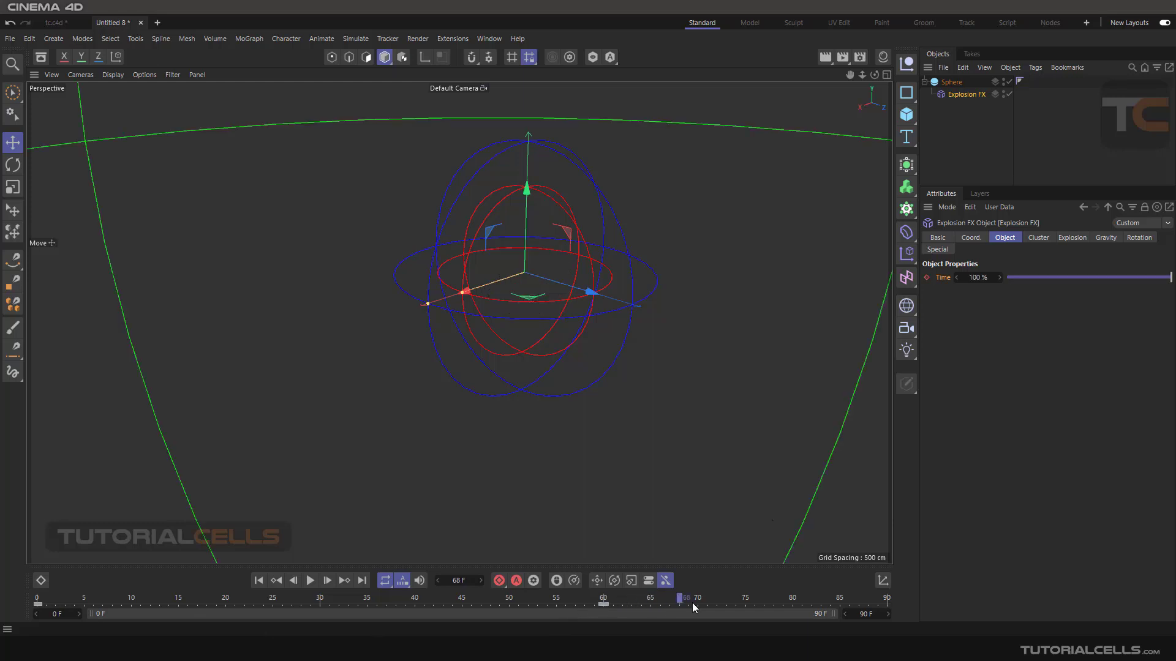
click(41, 604)
drag(40, 604, 103, 609)
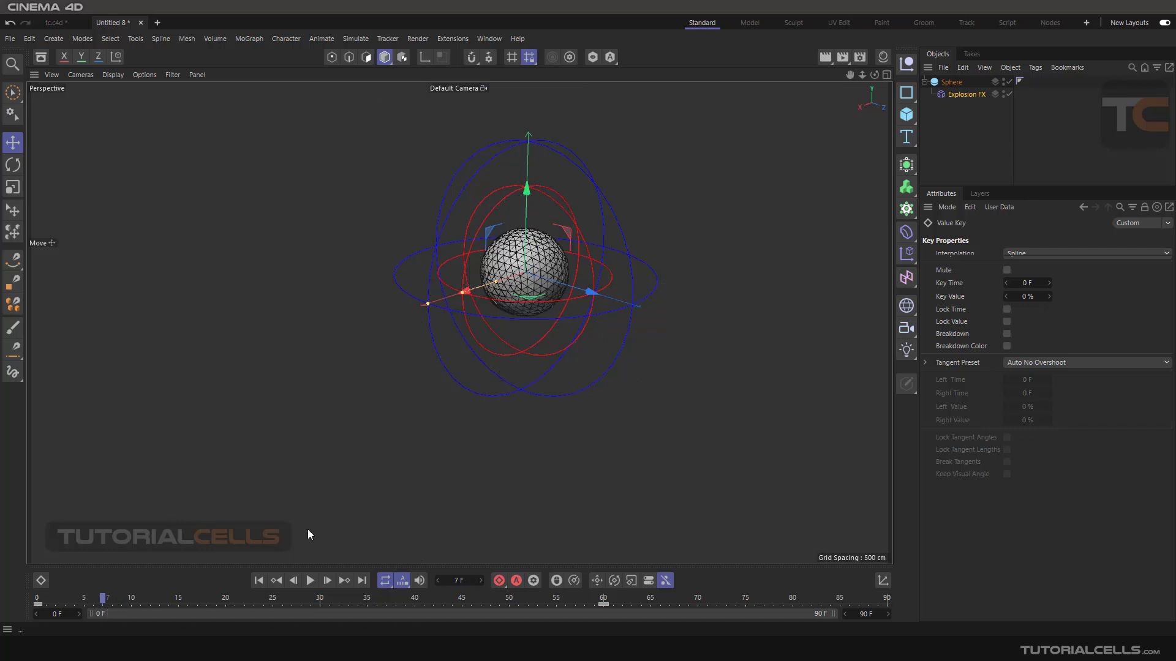
scroll(527, 262, up, 3)
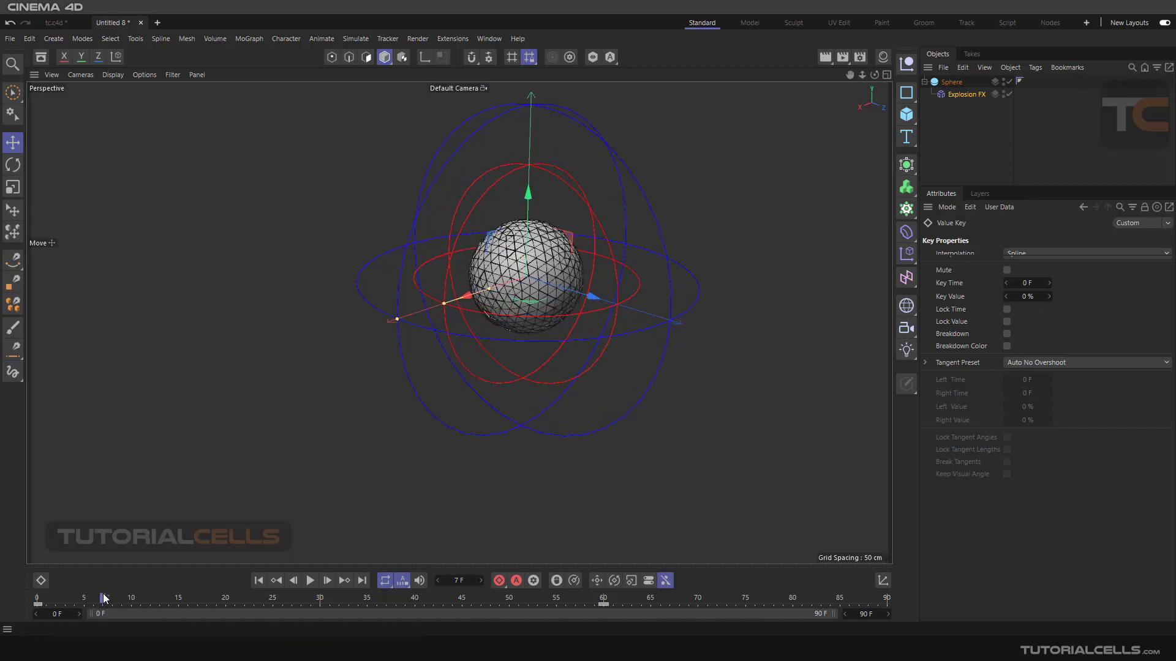
drag(108, 598, 112, 599)
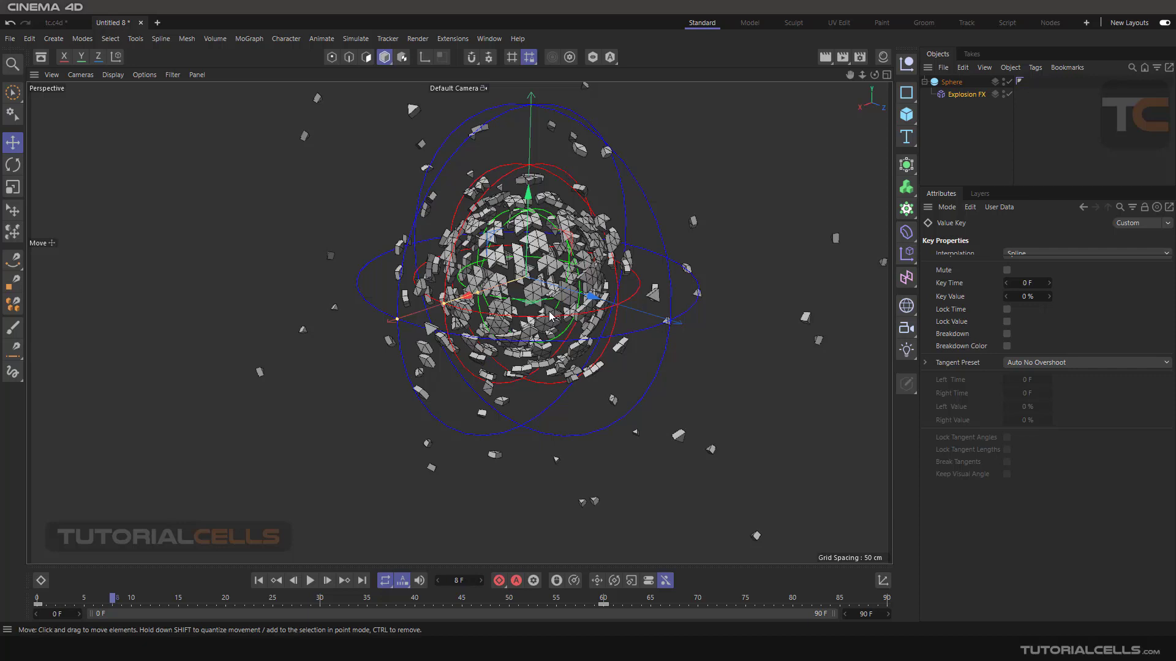
scroll(551, 270, up, 1)
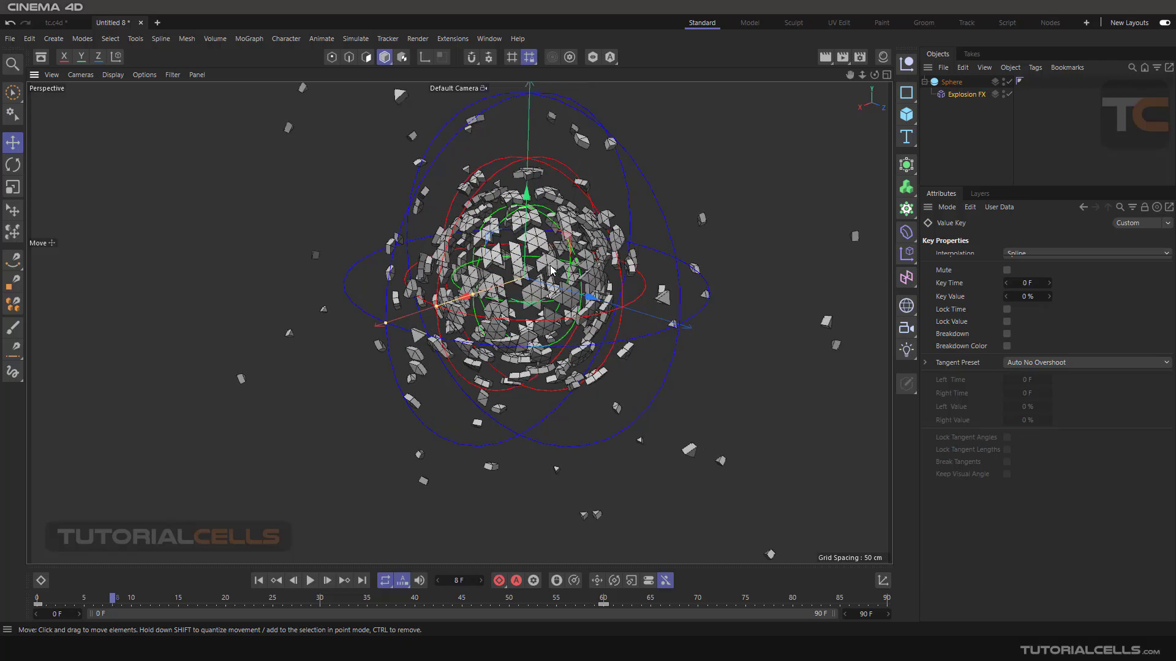
scroll(541, 260, up, 1)
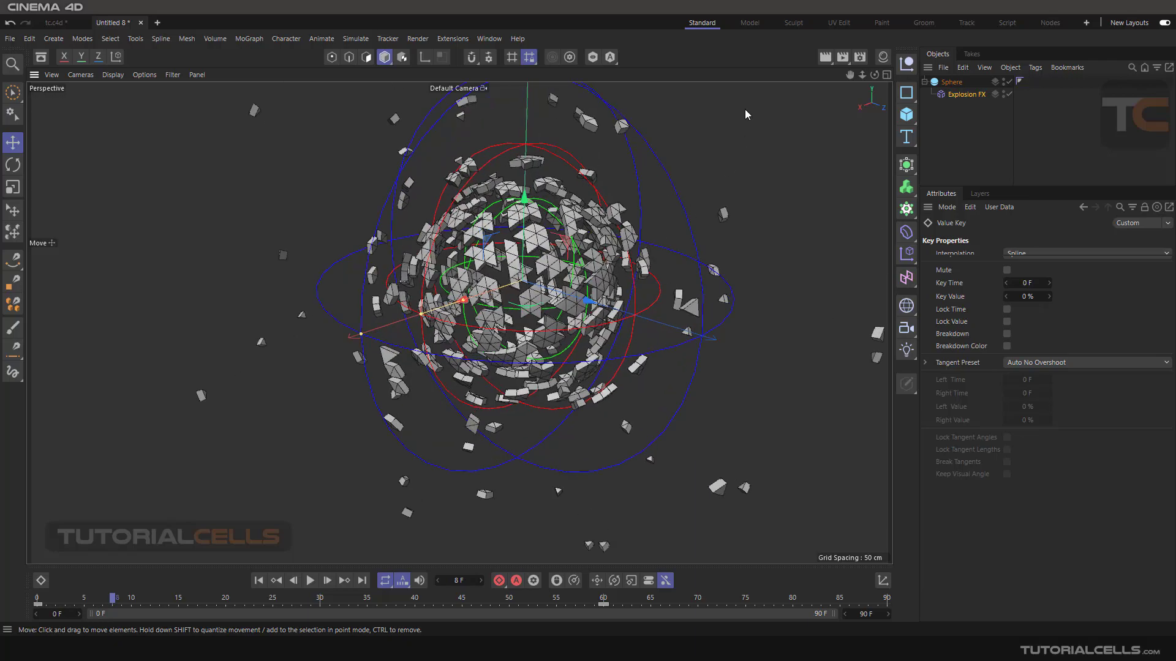
scroll(593, 237, up, 5)
scroll(593, 237, up, 2)
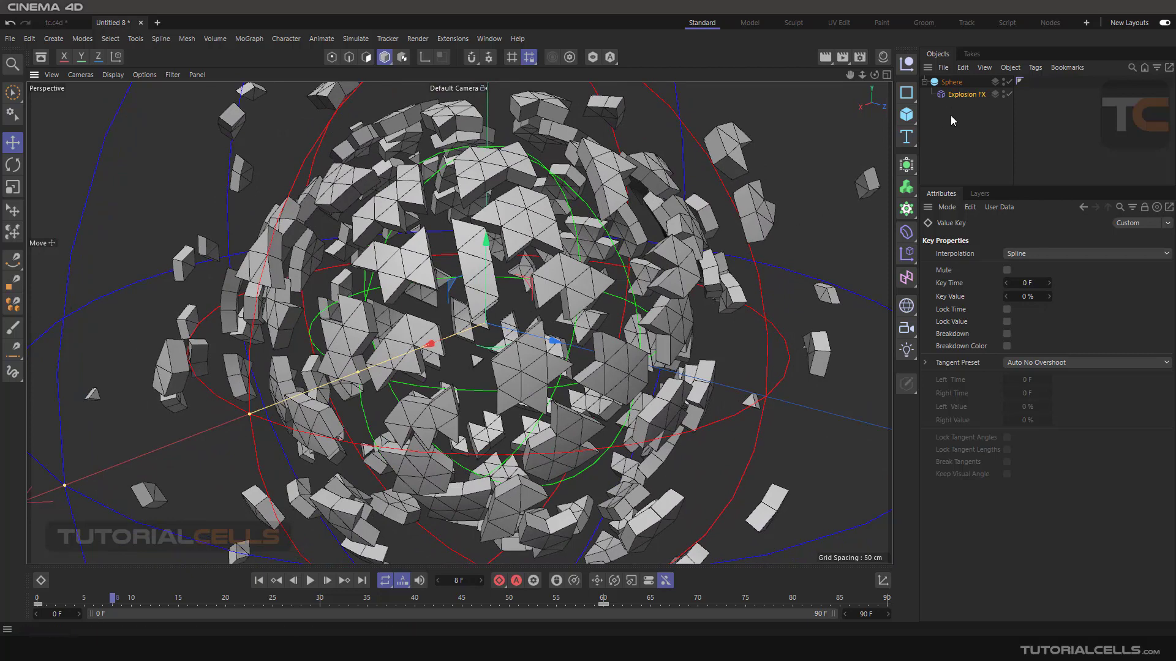
Set the Explosion FX cluster thickness to 23 cm and inspect the fragments.
click(965, 95)
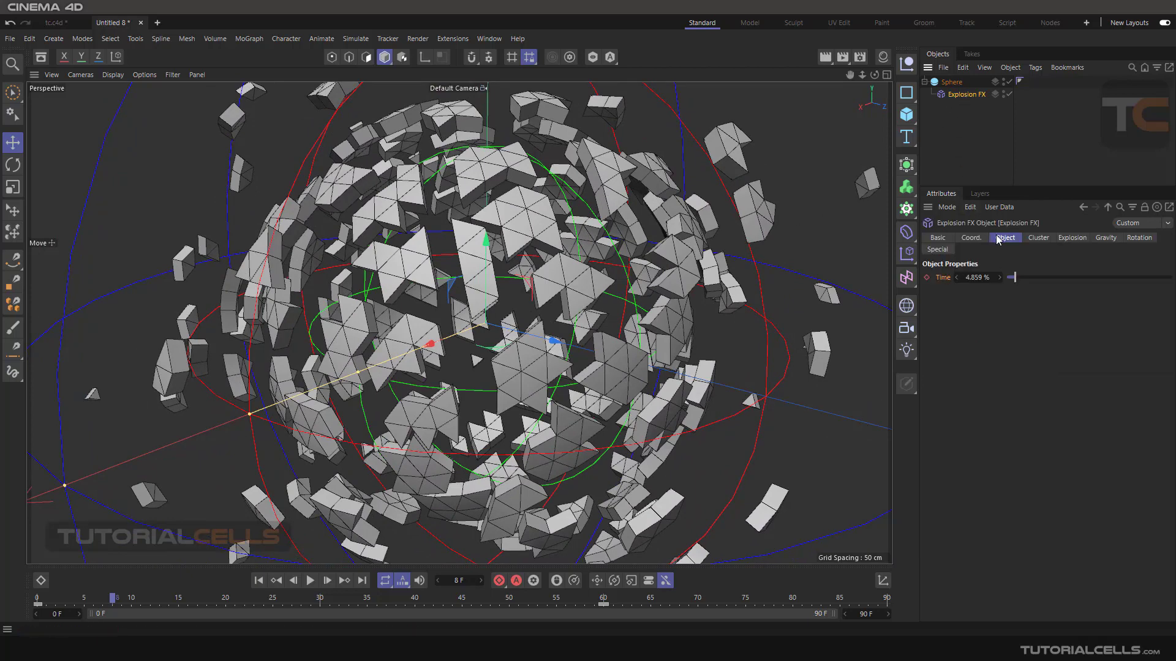
click(1035, 240)
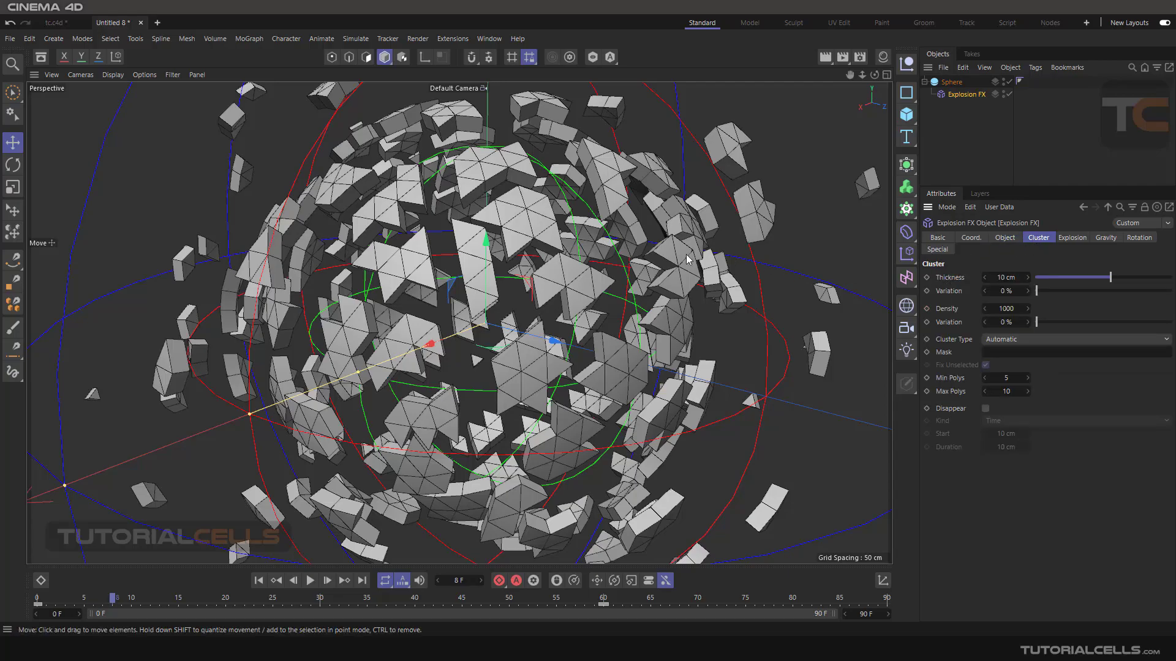
scroll(643, 197, up, 5)
alt+drag(643, 194, 692, 262)
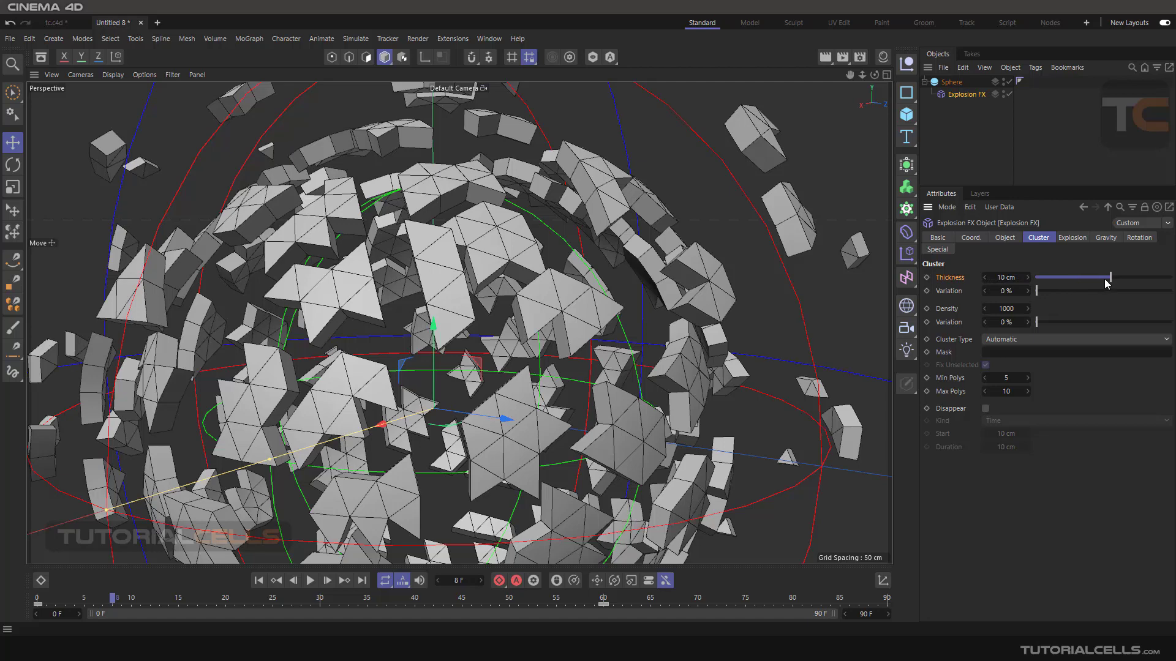
drag(1111, 280, 1119, 281)
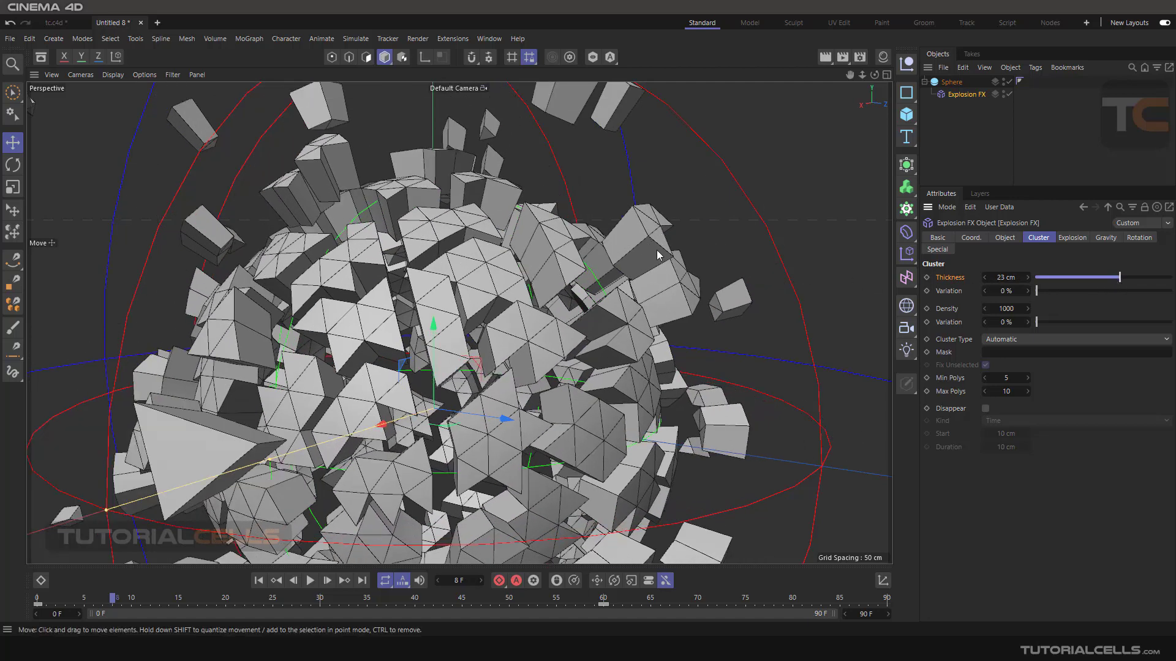
scroll(662, 248, up, 2)
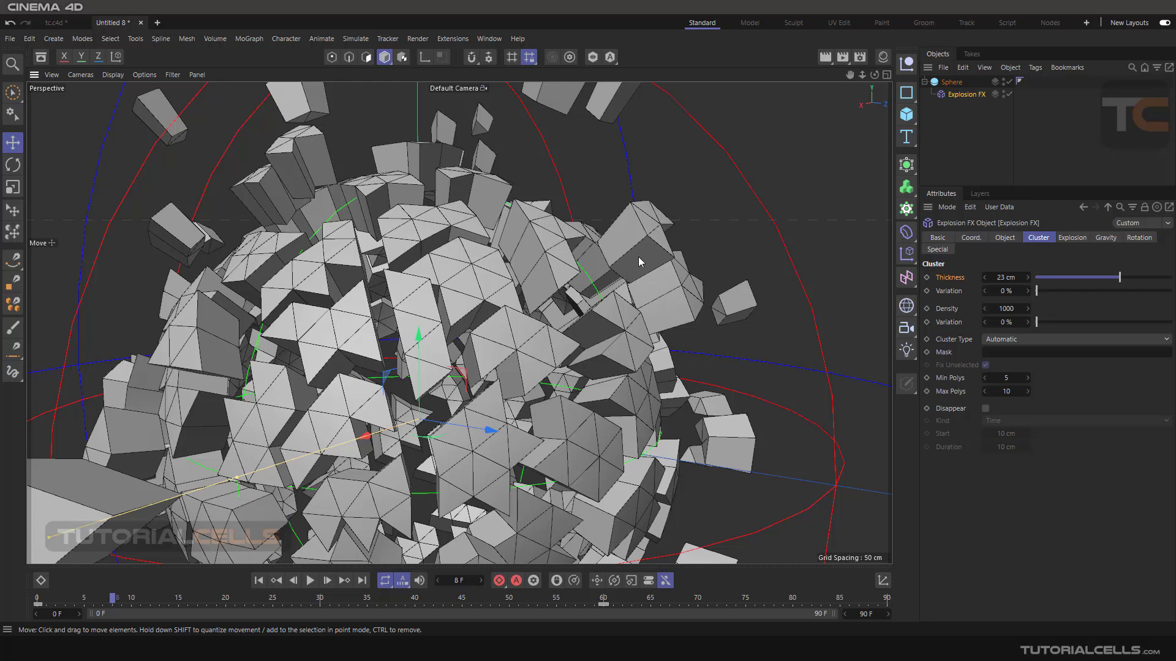
scroll(612, 262, down, 5)
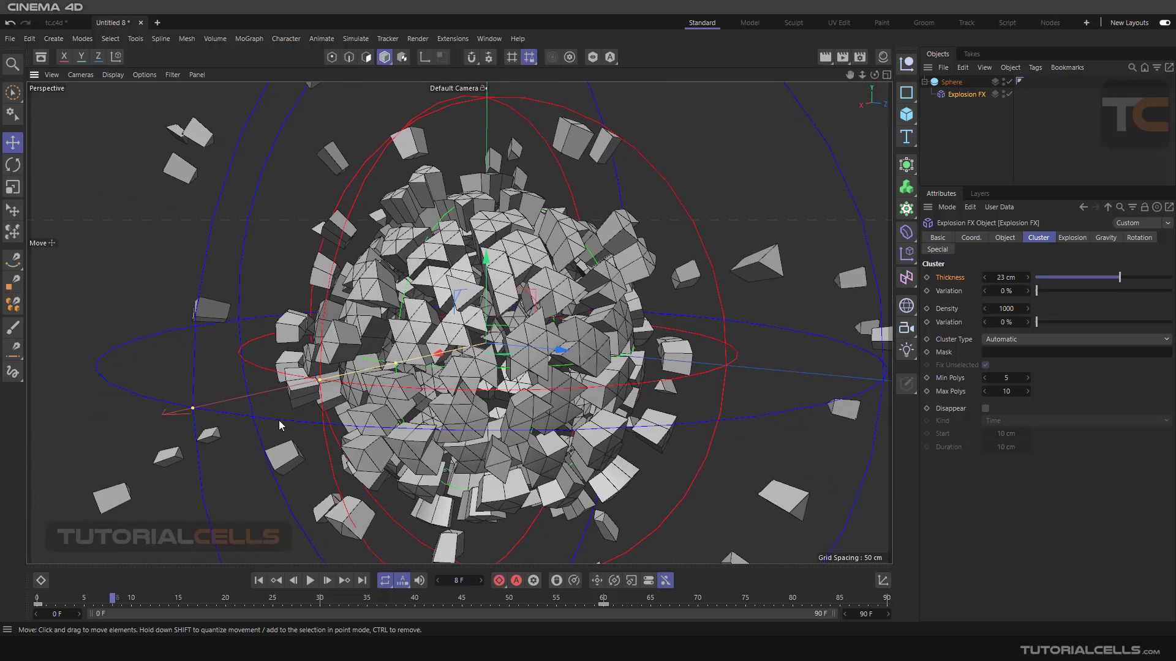
Move to frame 9 and set the Explosion FX cluster thickness to 10 cm.
mouse_move(113, 604)
mouse_down()
mouse_move(152, 608)
mouse_move(122, 605)
mouse_up()
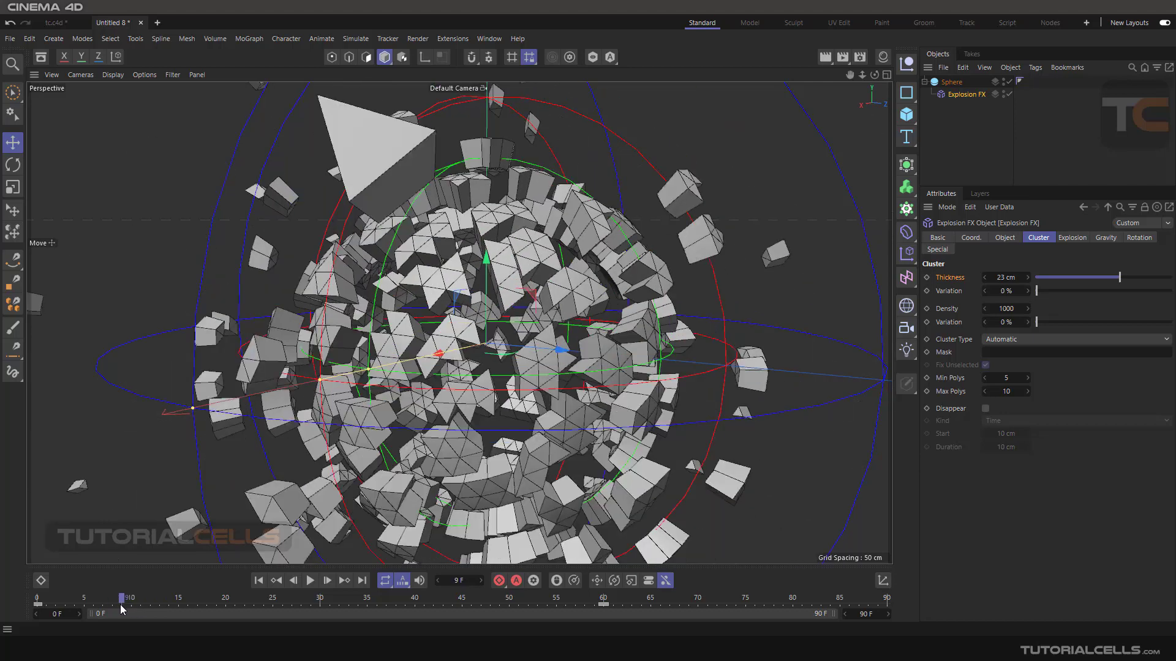
click(986, 281)
click(986, 281)
click(986, 280)
click(986, 280)
click(986, 281)
click(985, 280)
click(986, 280)
click(986, 280)
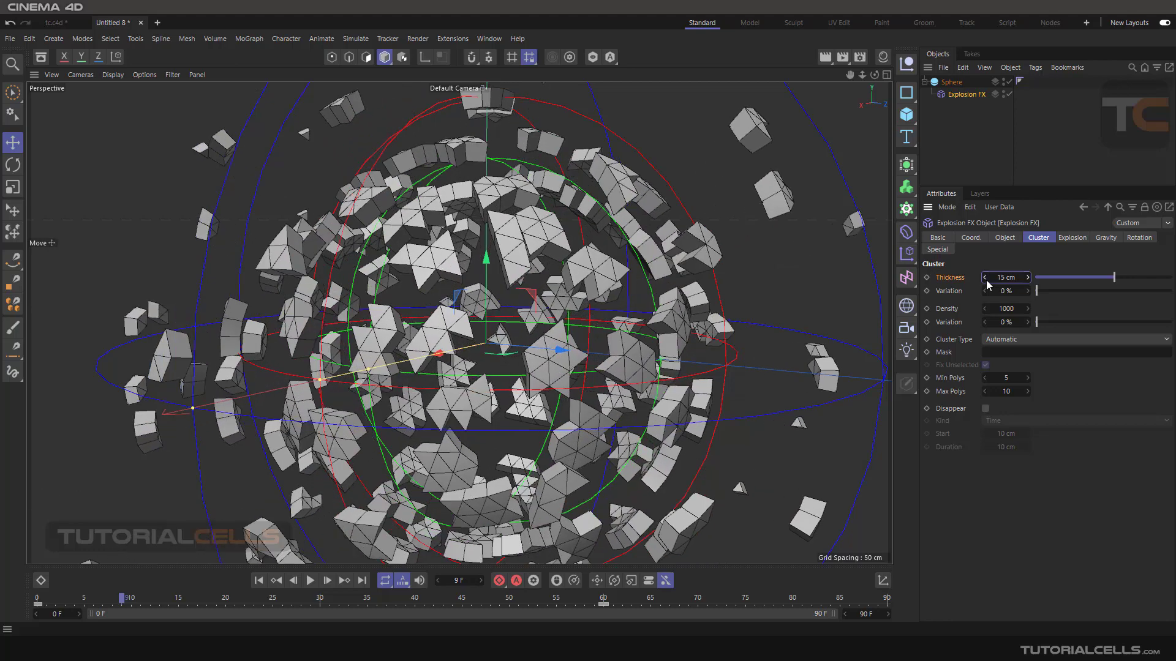
click(986, 280)
click(986, 280)
click(986, 281)
click(986, 281)
click(986, 281)
click(986, 281)
scroll(550, 310, down, 6)
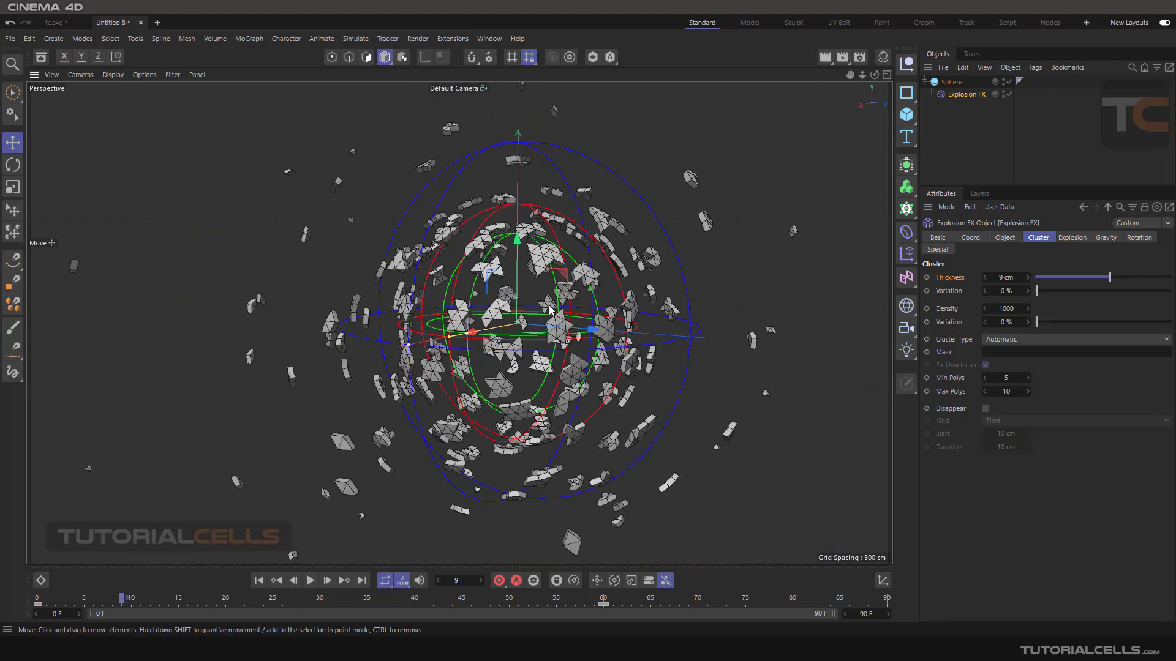
scroll(549, 311, up, 6)
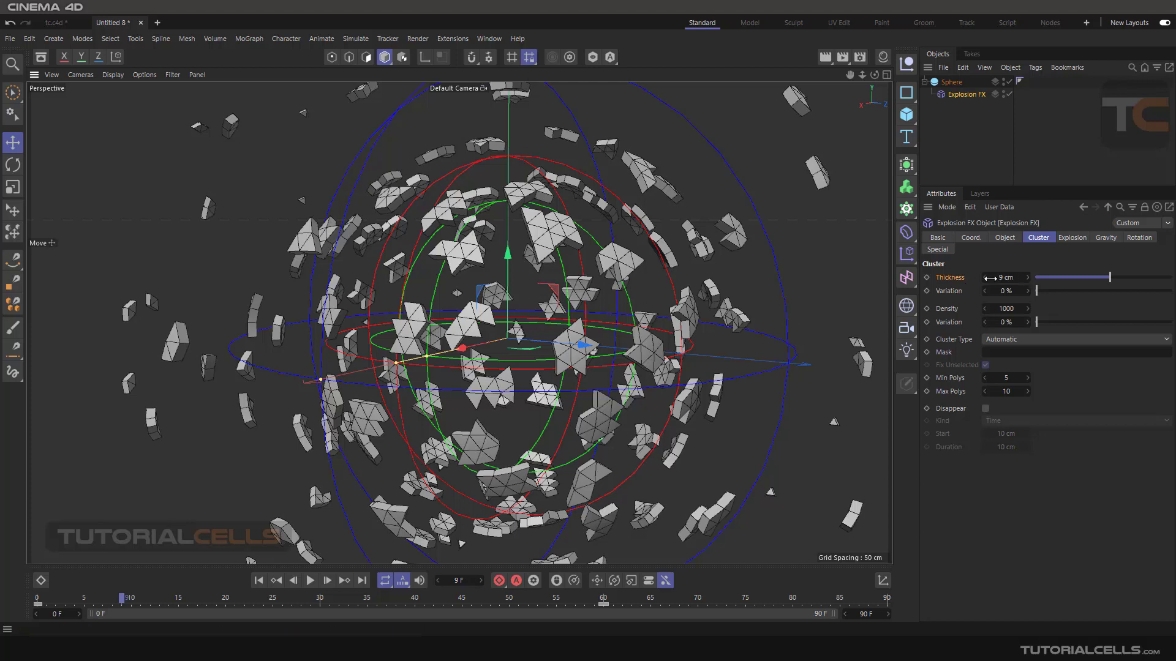
click(1028, 278)
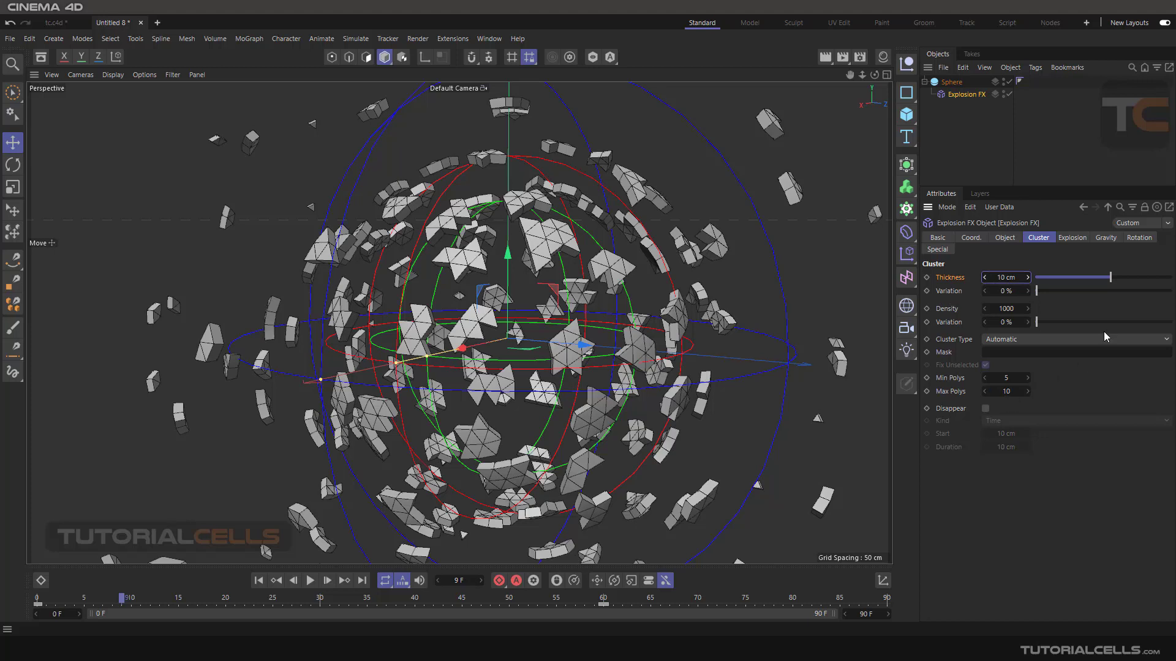
Set the variation of the cluster thickness to 74%.
click(948, 294)
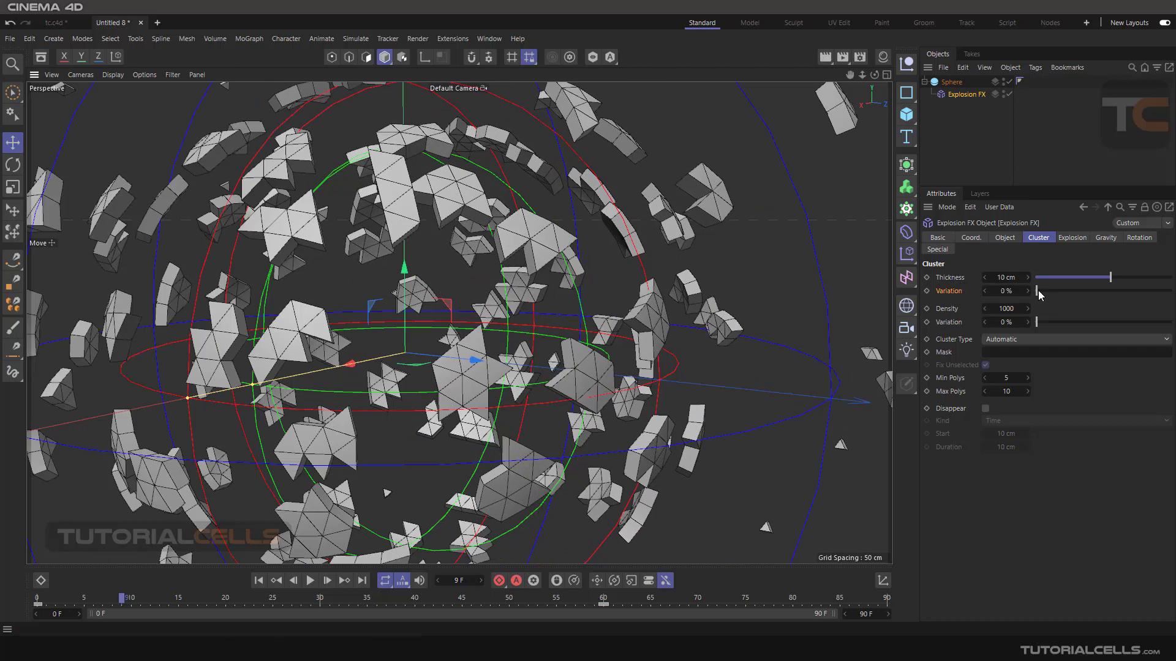
click(1037, 290)
drag(1043, 290, 1137, 291)
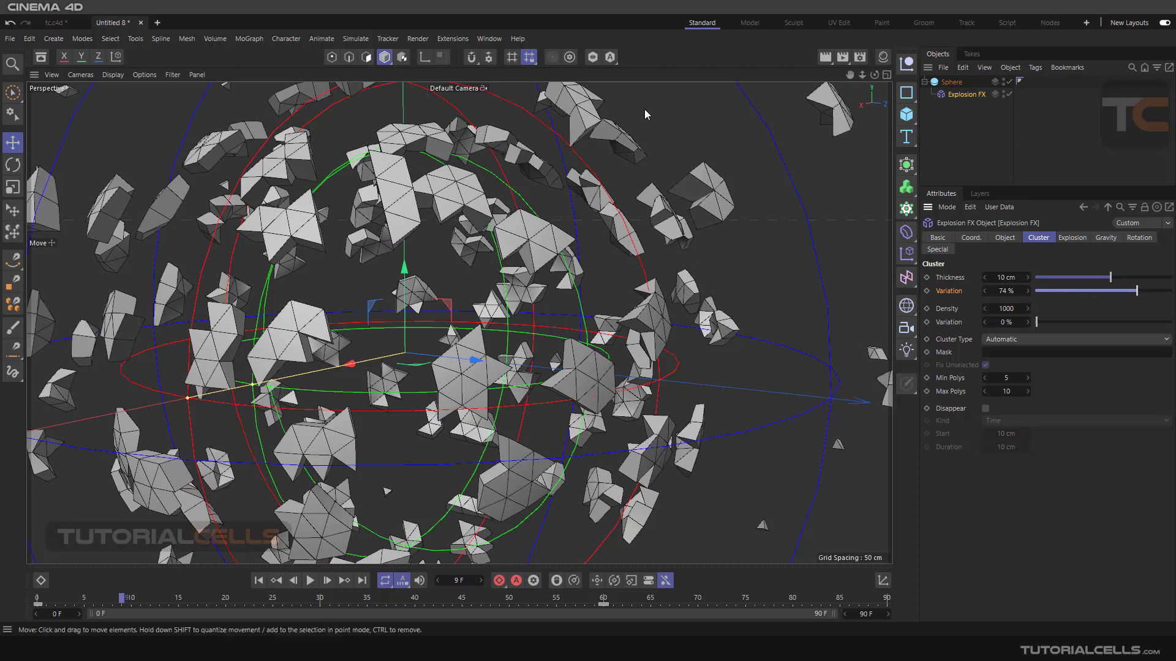
Set the variation of the cluster thickness to 0%.
alt+drag(692, 124, 613, 159)
scroll(613, 159, down, 4)
scroll(613, 159, up, 4)
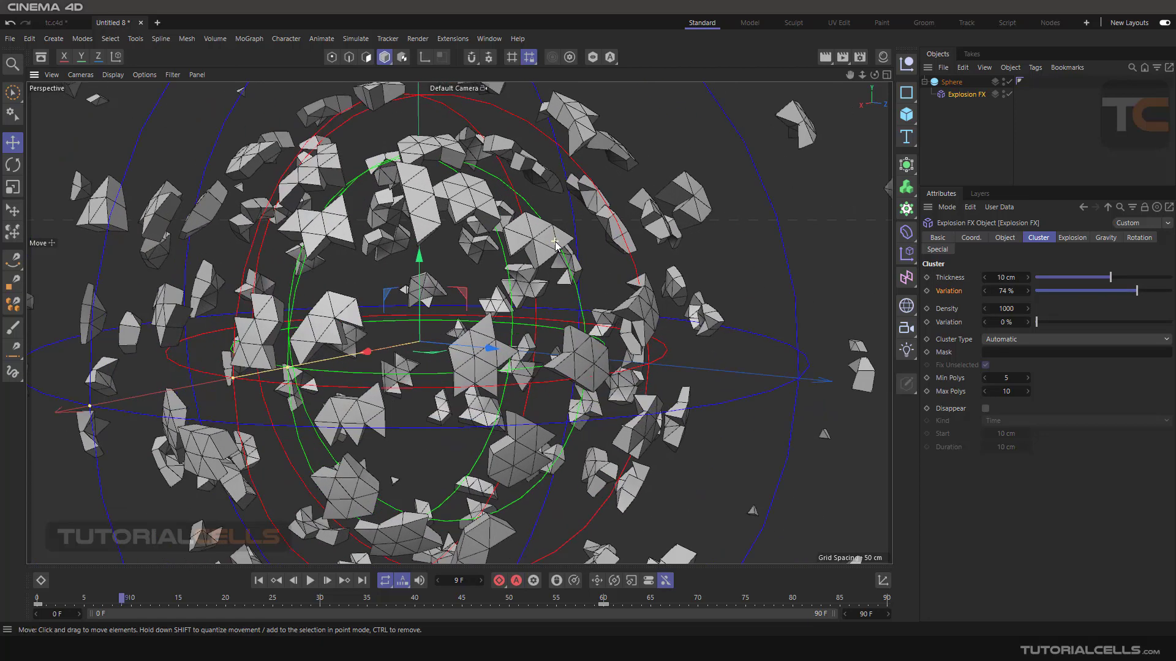
drag(1113, 291, 735, 262)
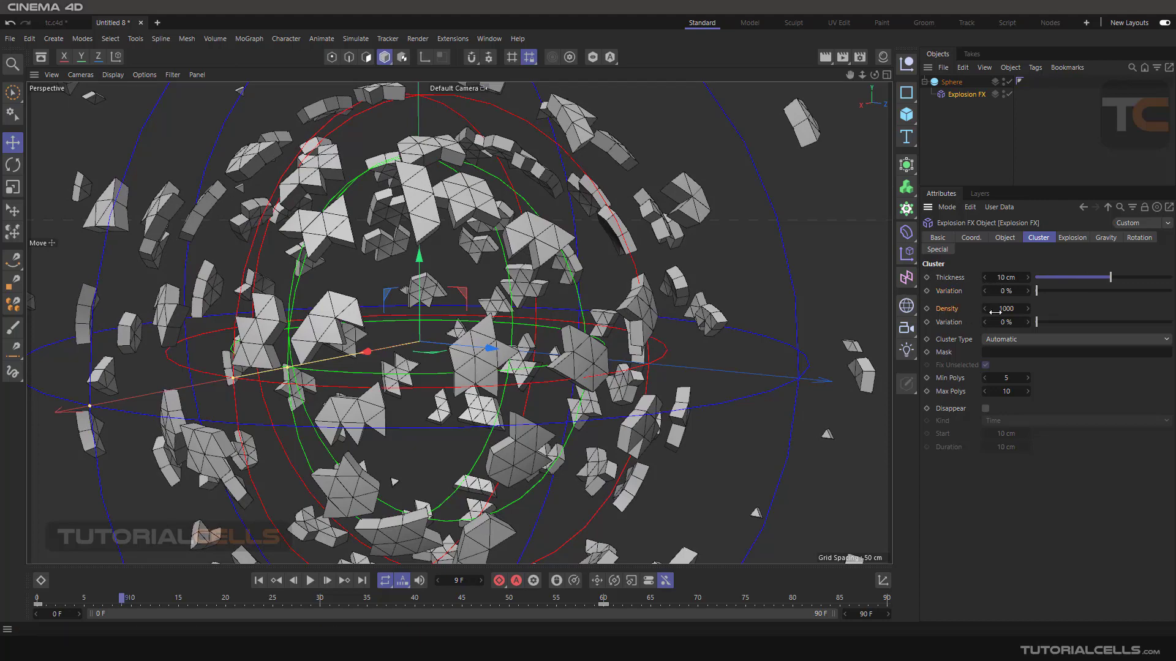
Set the Explosion FX cluster density to 1422 and inspect the fragments.
drag(1005, 308, 1127, 309)
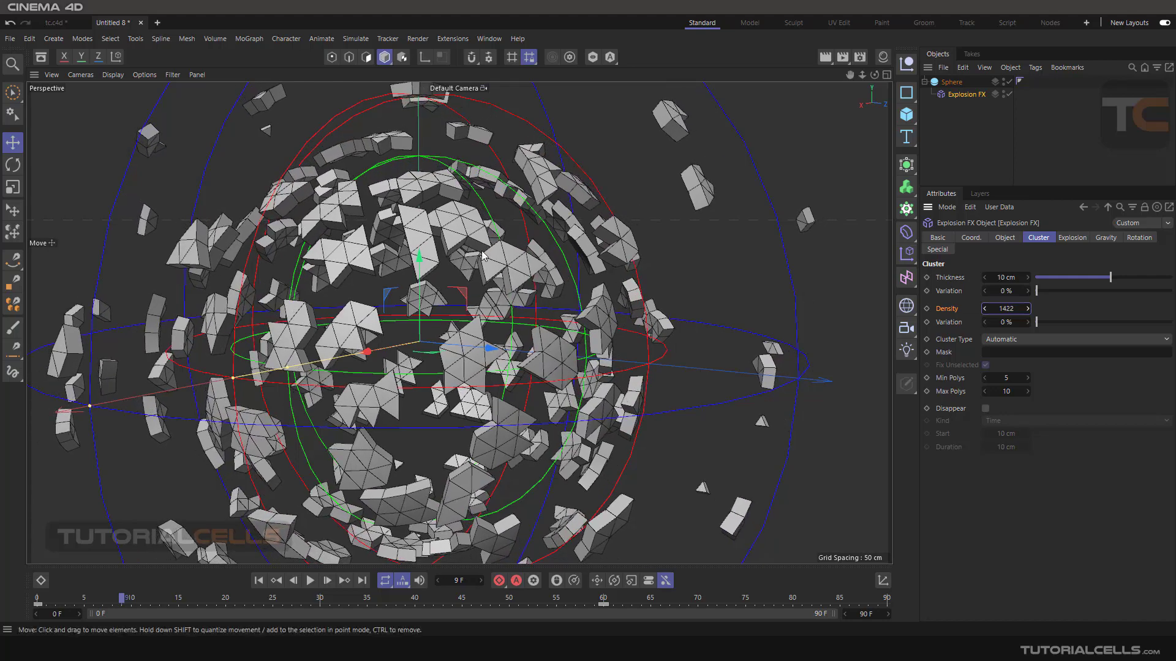
alt+drag(478, 272, 517, 265)
scroll(517, 264, down, 3)
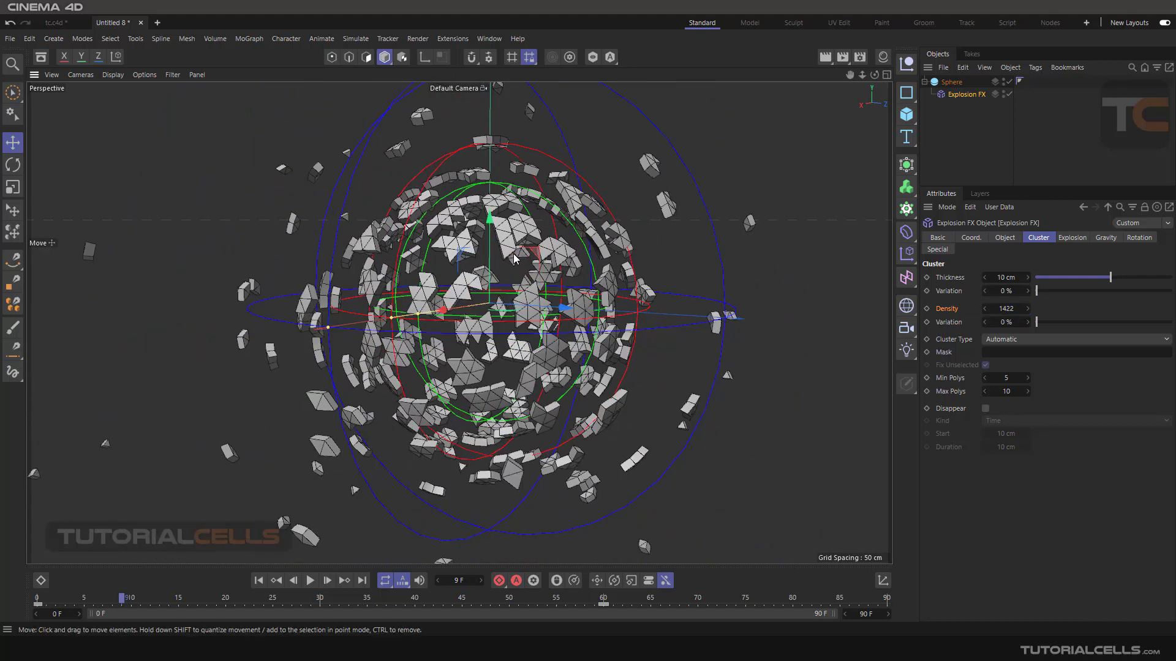
scroll(510, 281, up, 2)
scroll(509, 281, up, 2)
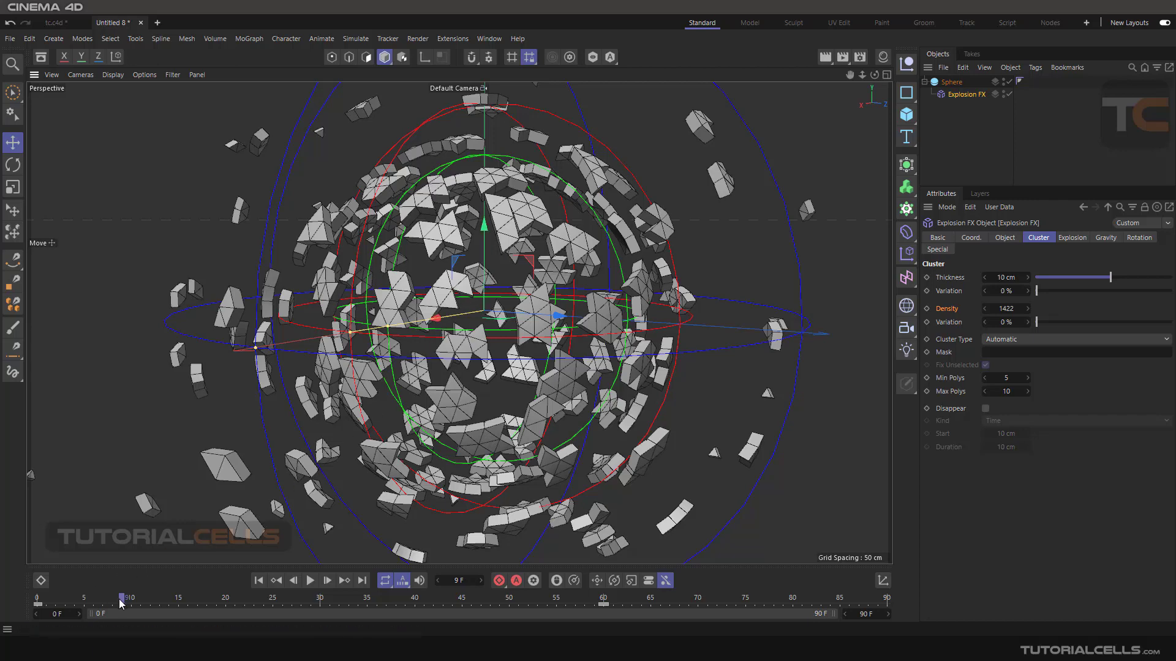
Scrub the timeline to frame 14 to view the spread of the fragments, and return to frame 8.
drag(120, 603, 174, 600)
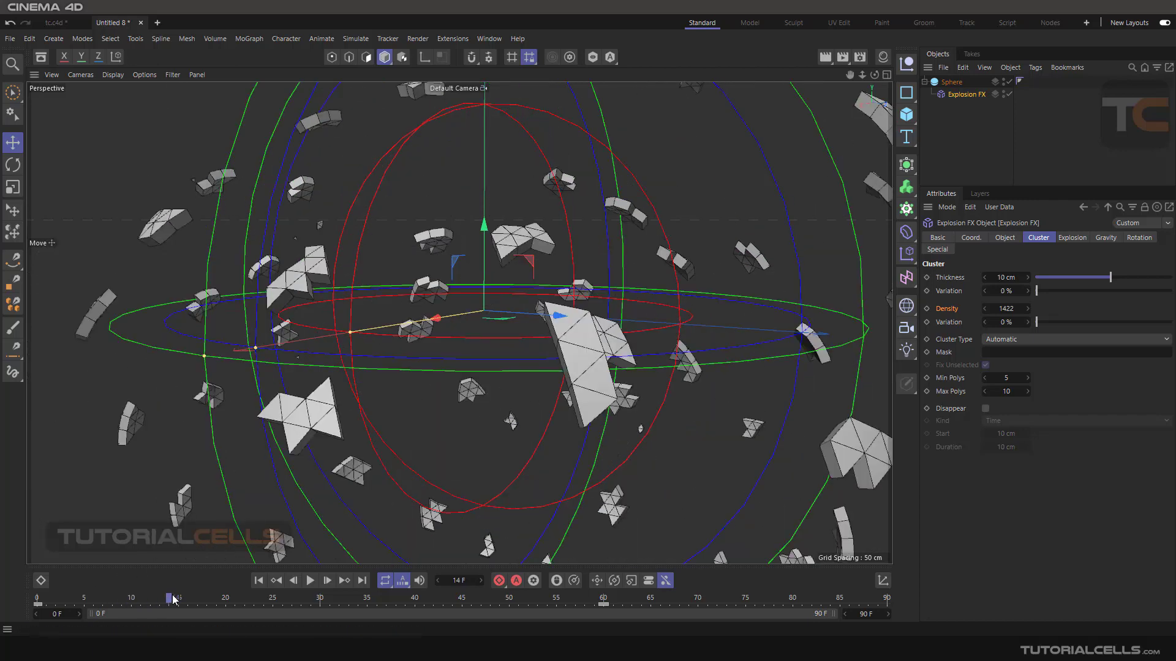
scroll(424, 409, down, 10)
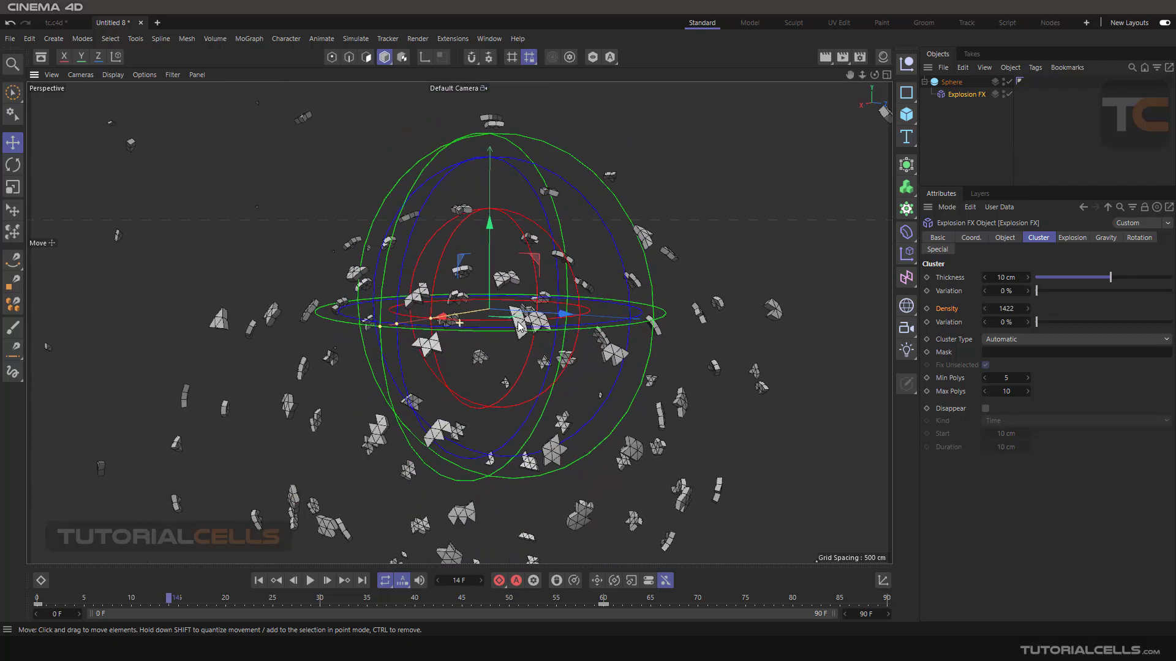
scroll(519, 326, up, 1)
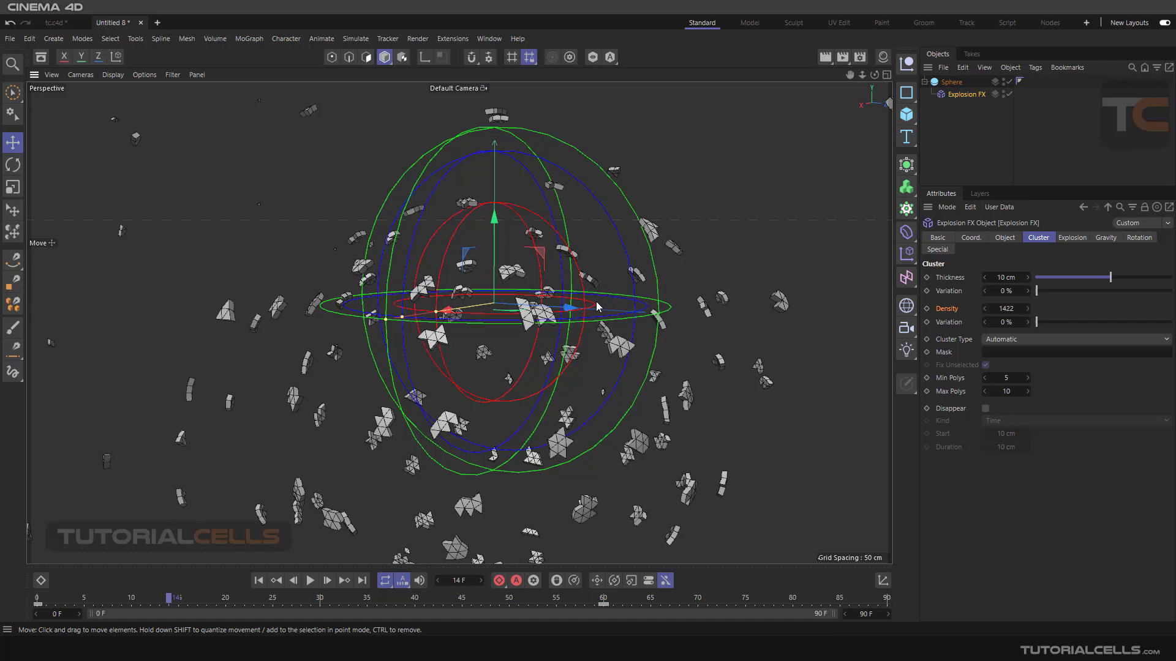
alt+drag(545, 300, 539, 334)
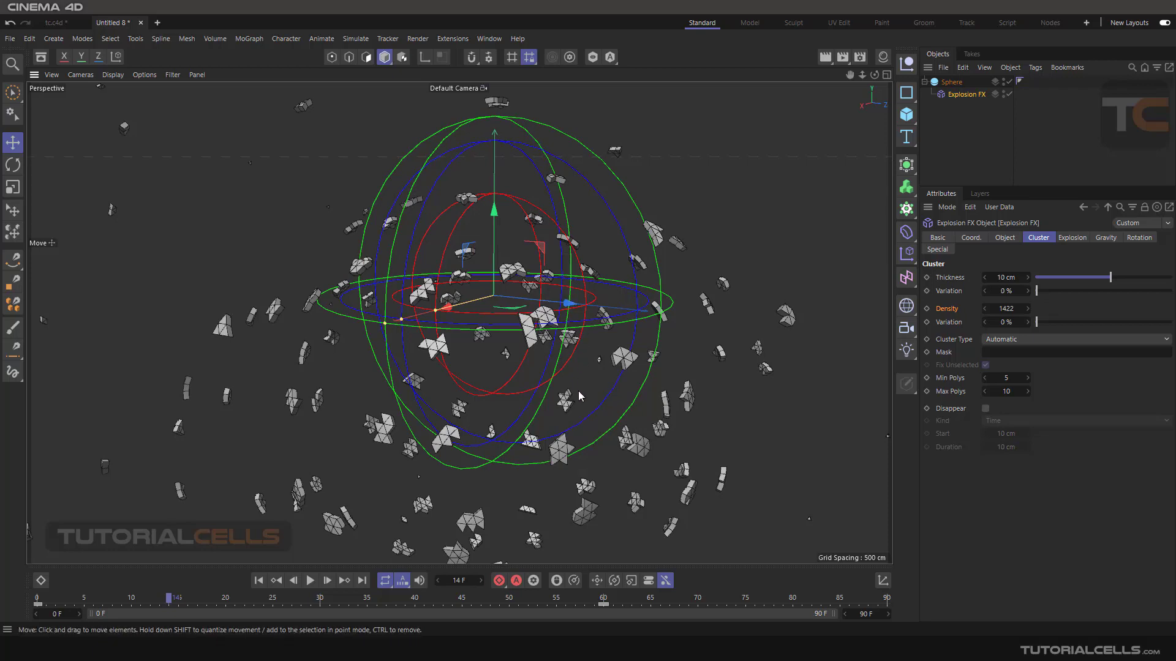
drag(169, 597, 112, 597)
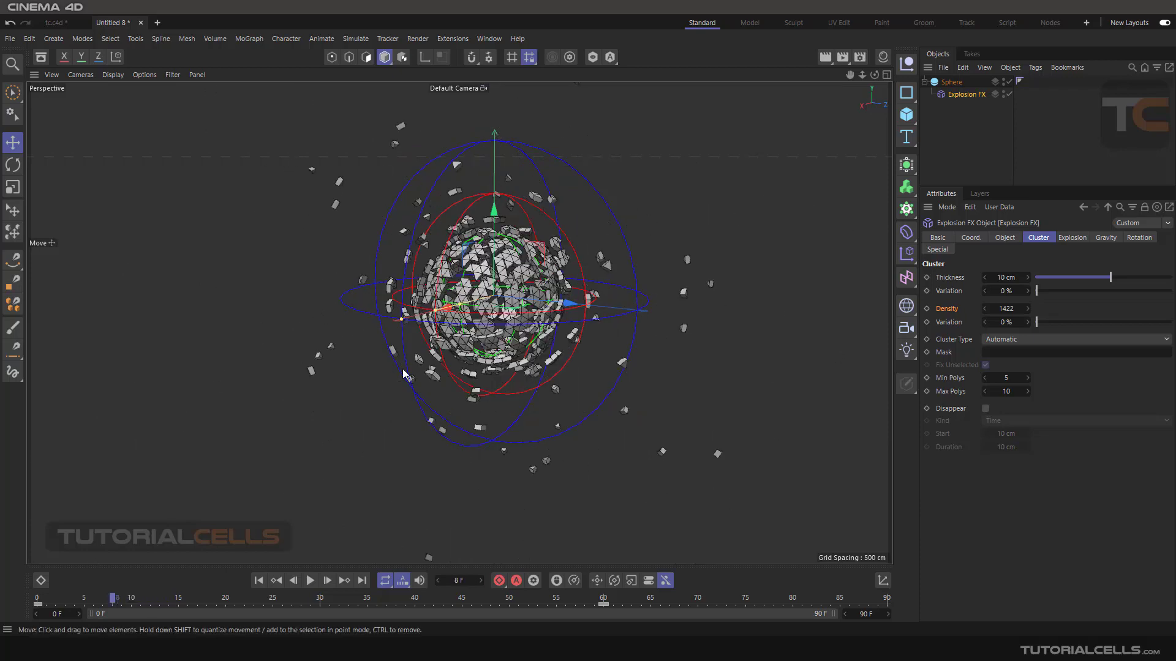
Set the Explosion FX cluster density to 1000.
scroll(680, 296, up, 3)
scroll(680, 297, up, 2)
double_click(1009, 309)
text(1000)
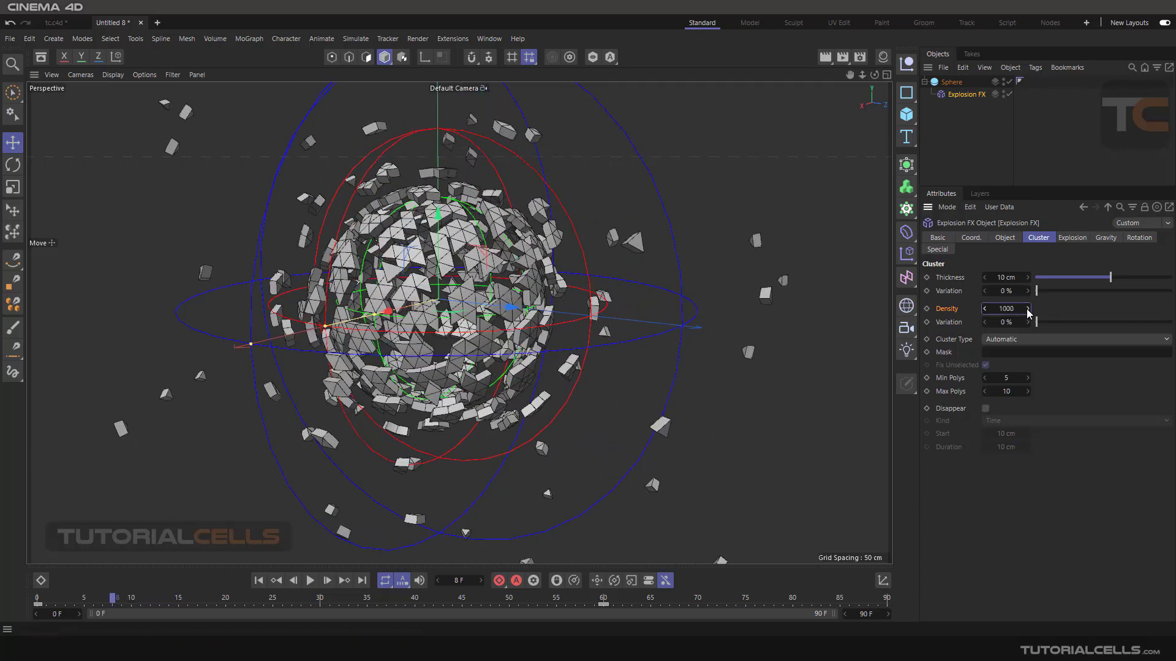
key(Return)
Examine up close the size and shape of the sphere's fragments produced by the Automatic cluster type.
scroll(563, 322, up, 2)
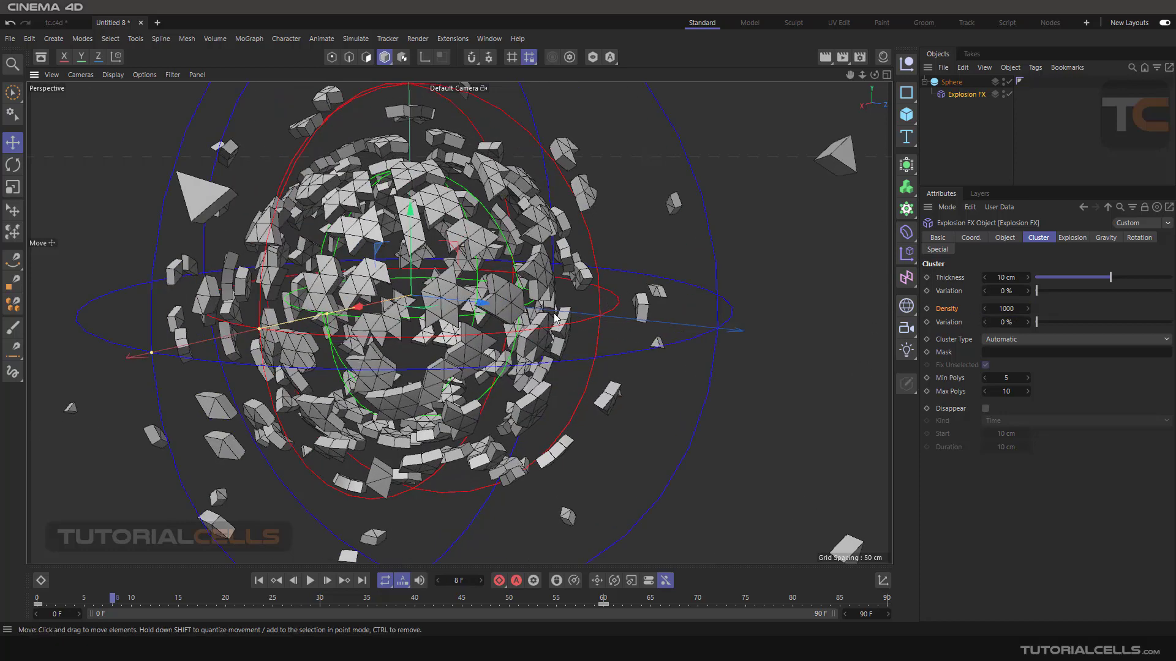
scroll(582, 306, up, 2)
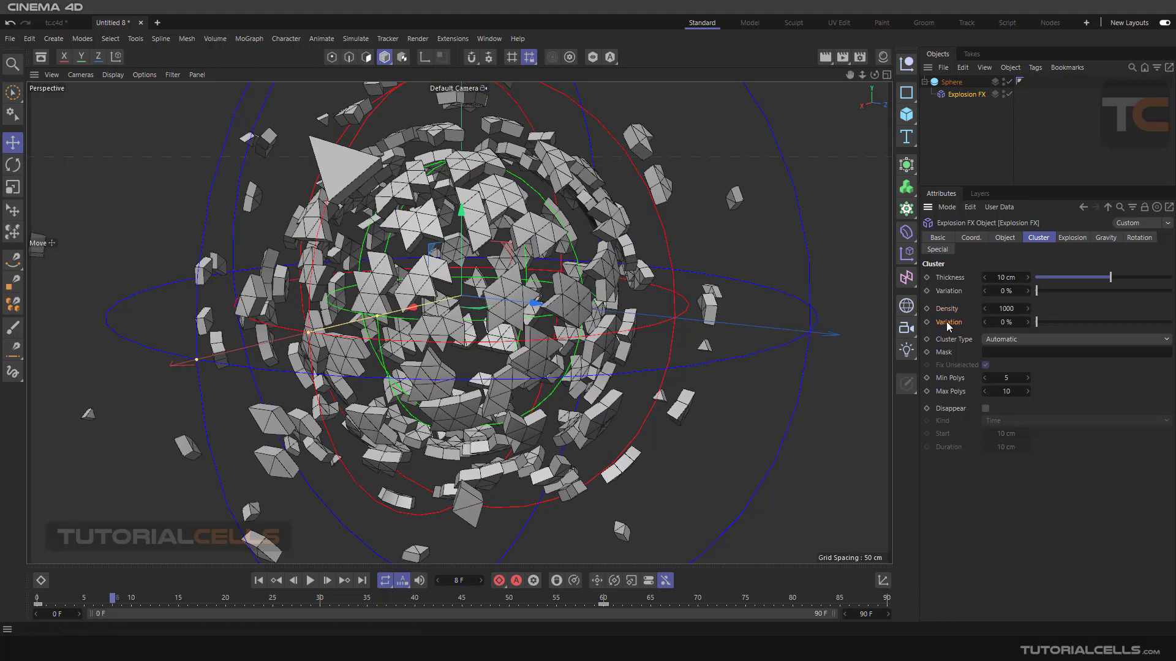
click(947, 321)
scroll(564, 297, up, 10)
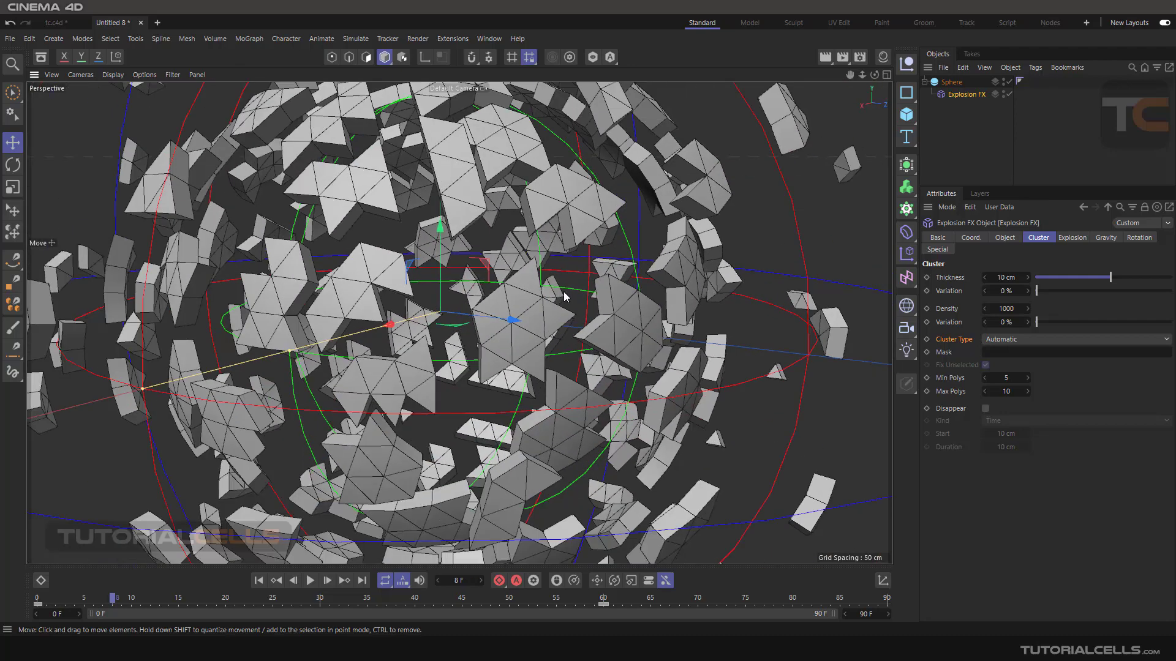
scroll(565, 297, down, 3)
scroll(539, 308, up, 4)
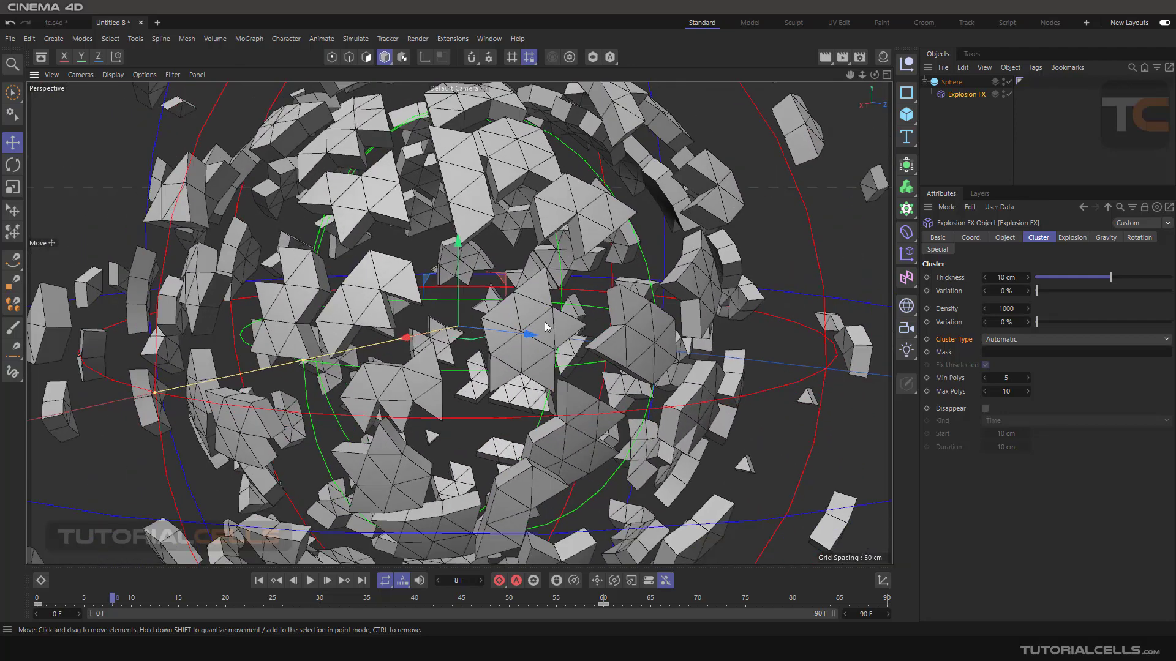
scroll(517, 352, down, 3)
scroll(525, 349, up, 3)
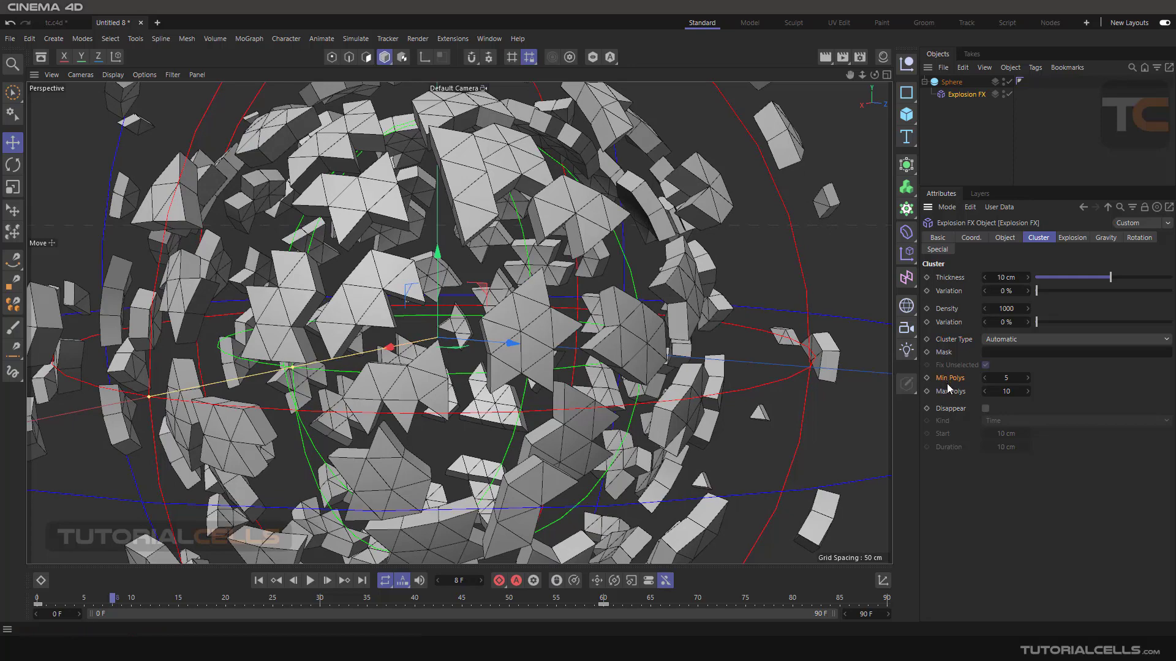
Reduce the minimum polygons per cluster to 2.
click(984, 378)
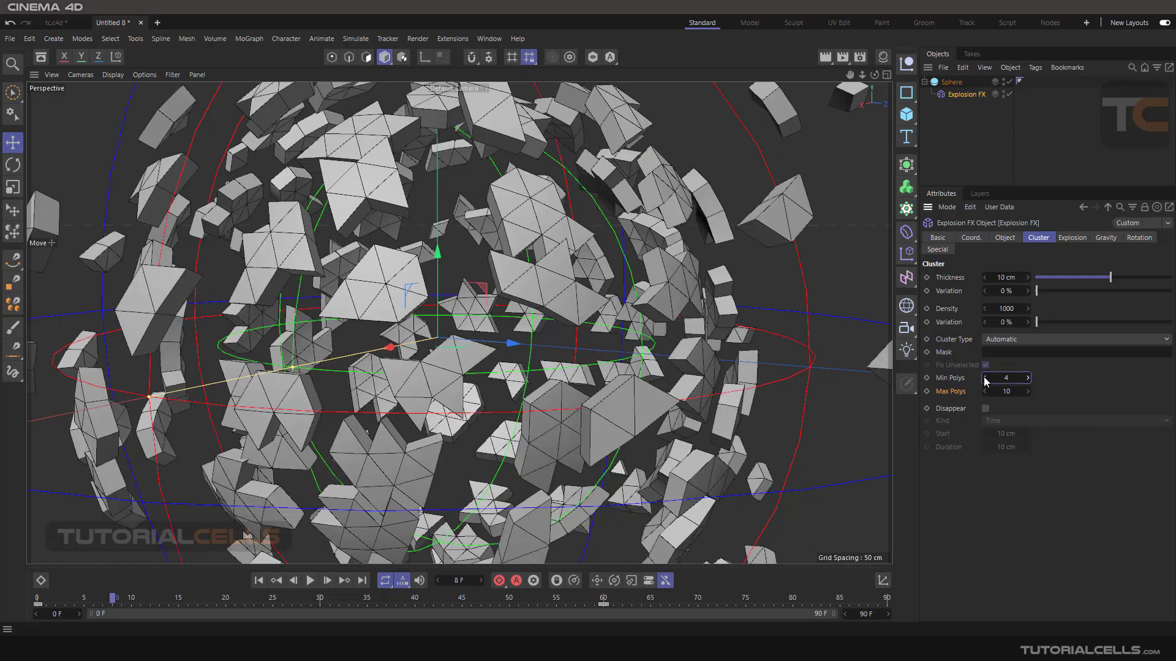
click(984, 377)
click(984, 378)
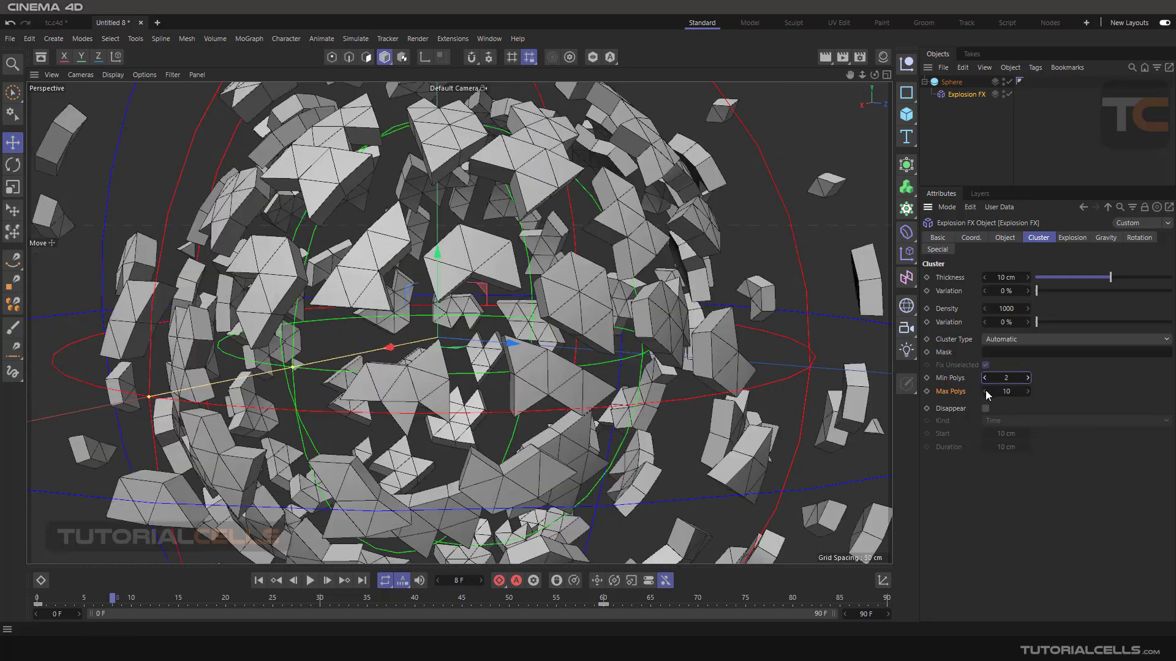
Reduce the maximum polygons per cluster to 3 and inspect the smaller fragments.
click(985, 391)
click(985, 391)
click(984, 391)
click(985, 391)
click(985, 391)
click(985, 391)
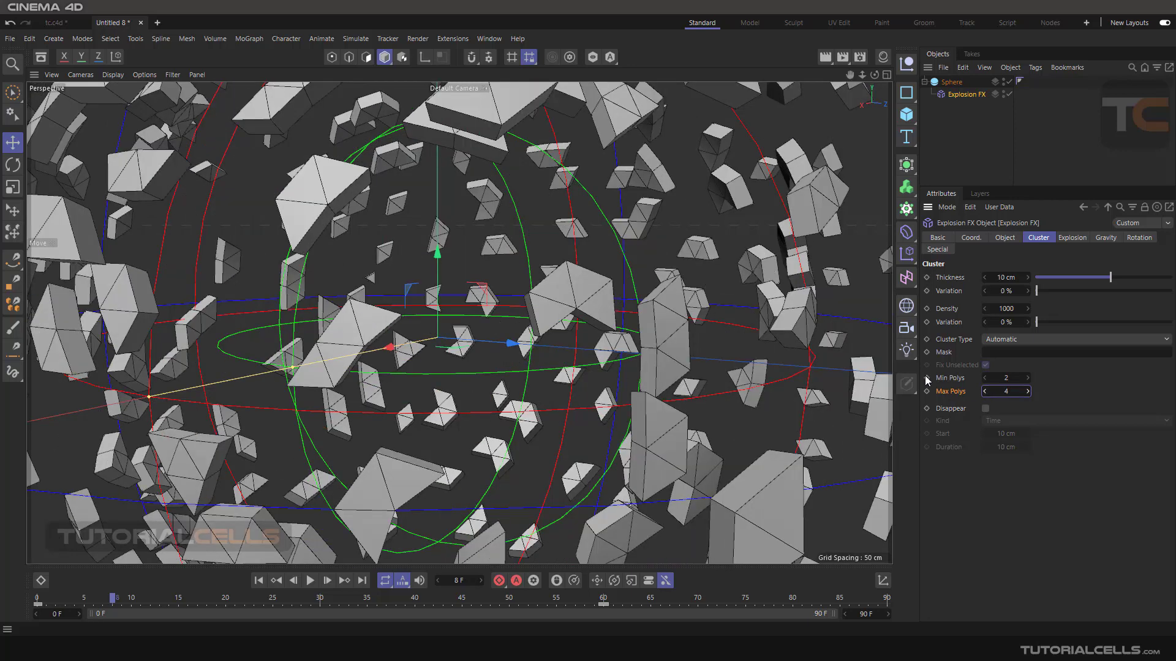
click(985, 391)
alt+drag(705, 321, 581, 294)
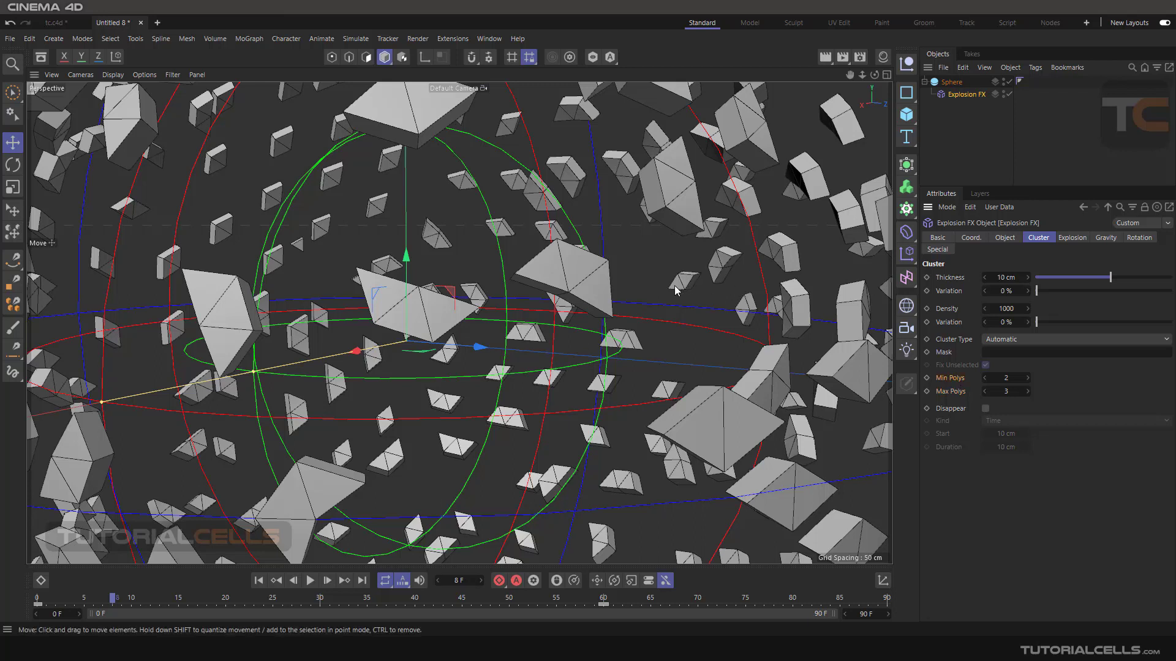
Set the minimum polygons per cluster to 4 and the maximum to 10.
click(1027, 392)
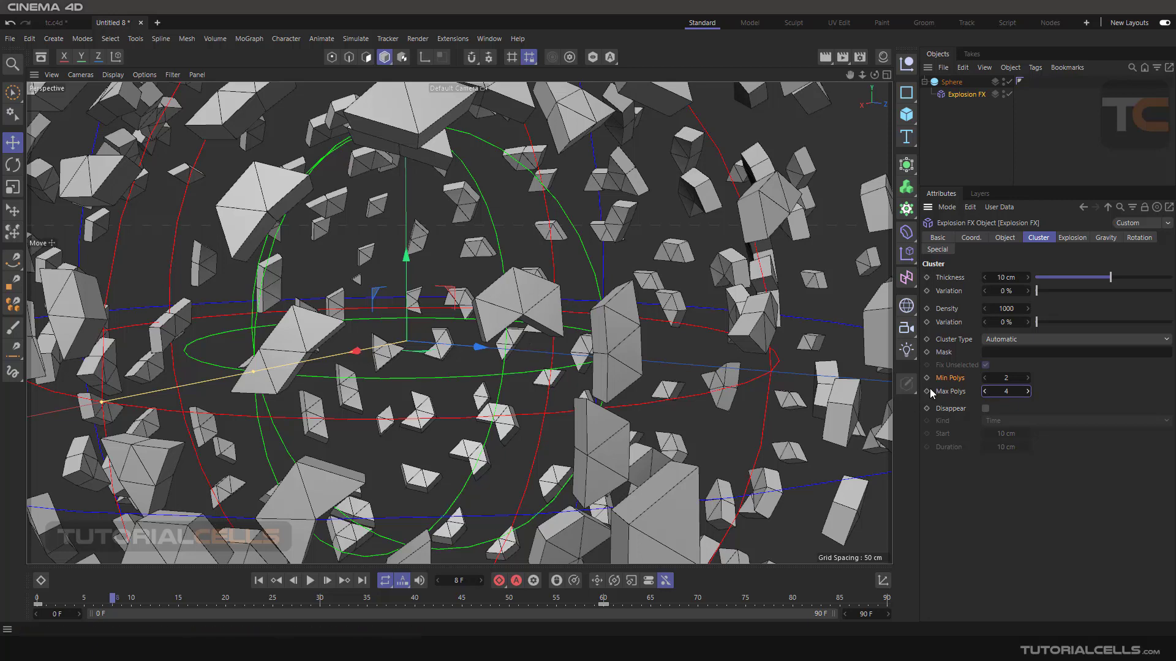
drag(1019, 378, 1030, 391)
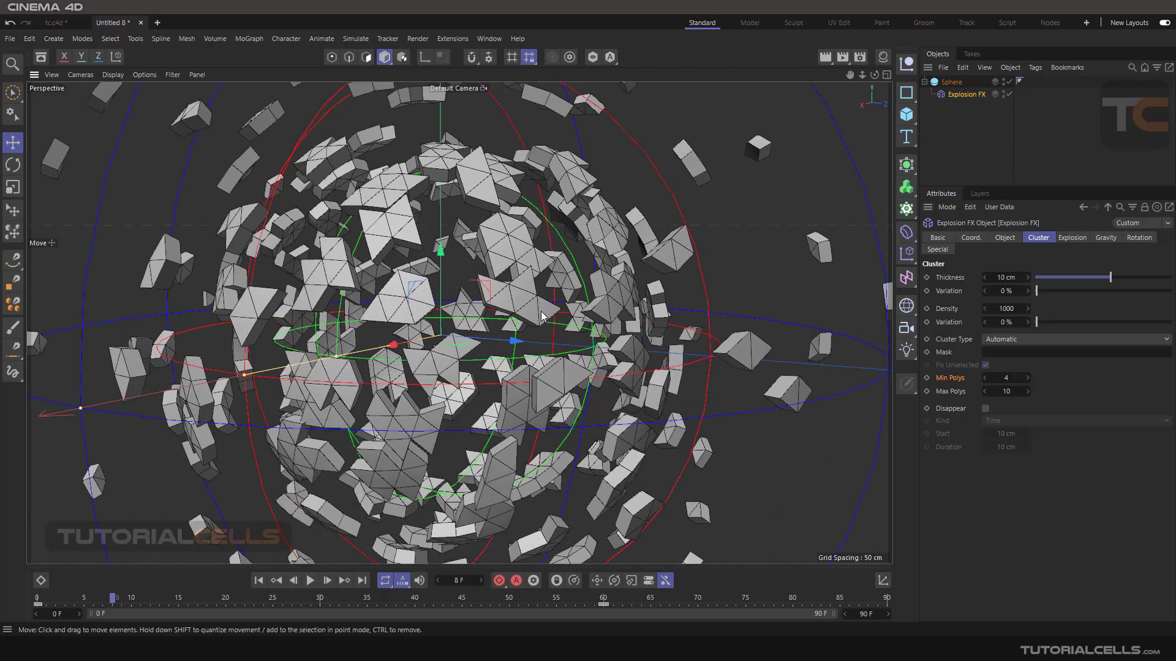
alt+drag(542, 313, 576, 317)
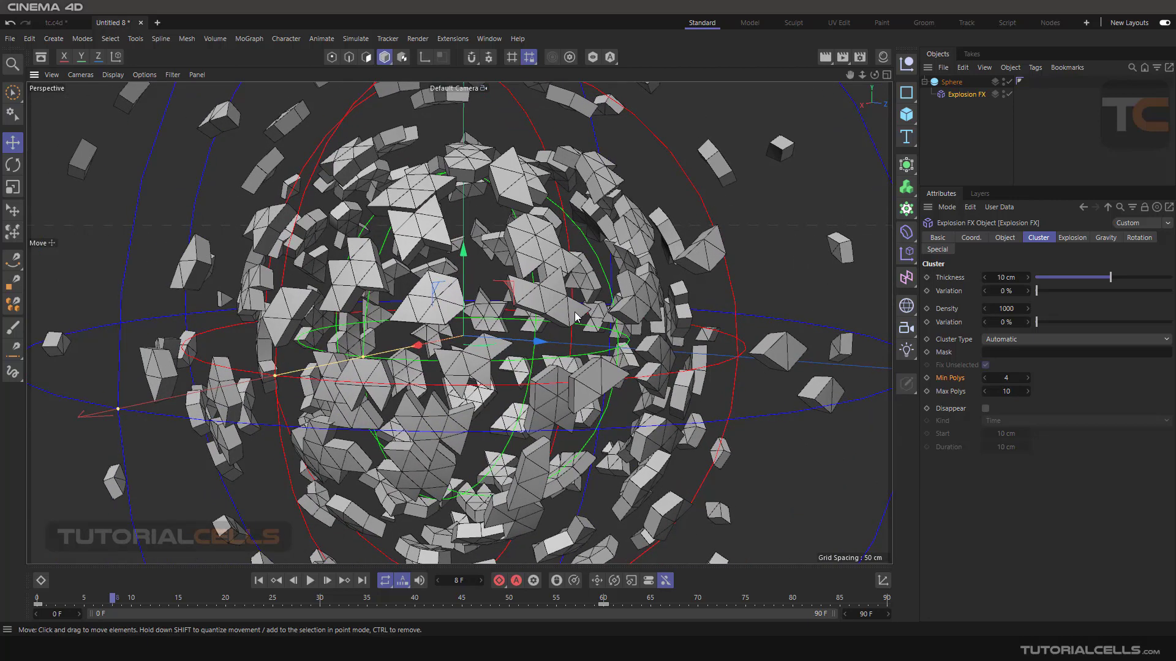
Set the cluster type to Polygons and scrub the timeline back to frame 4.
click(997, 340)
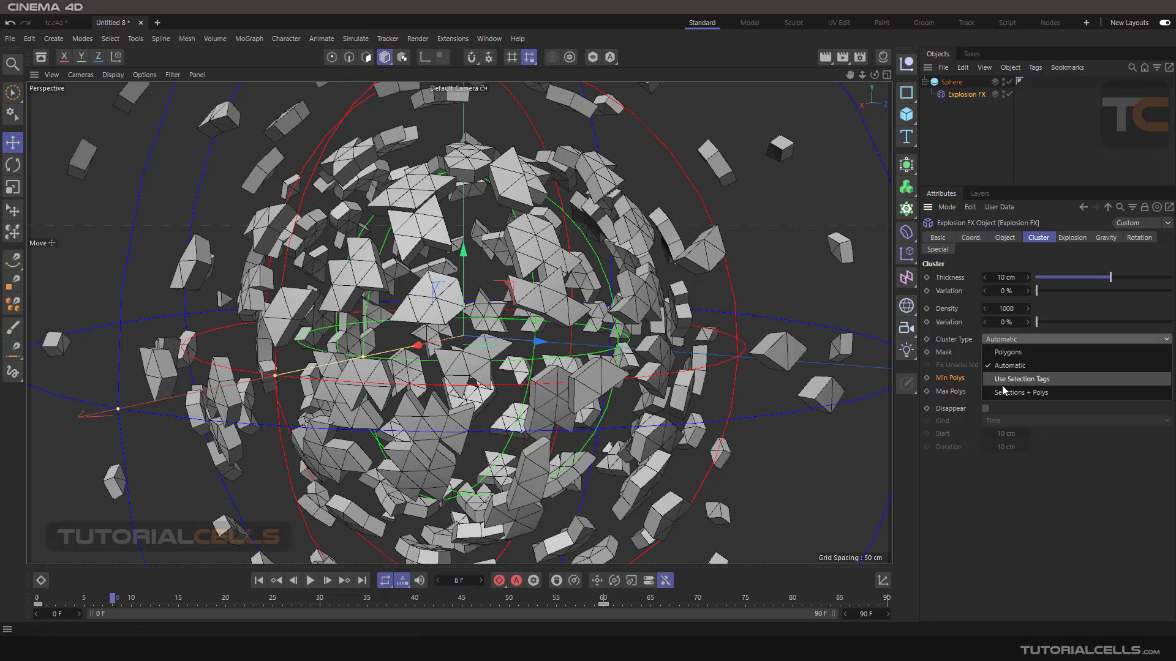
click(1002, 353)
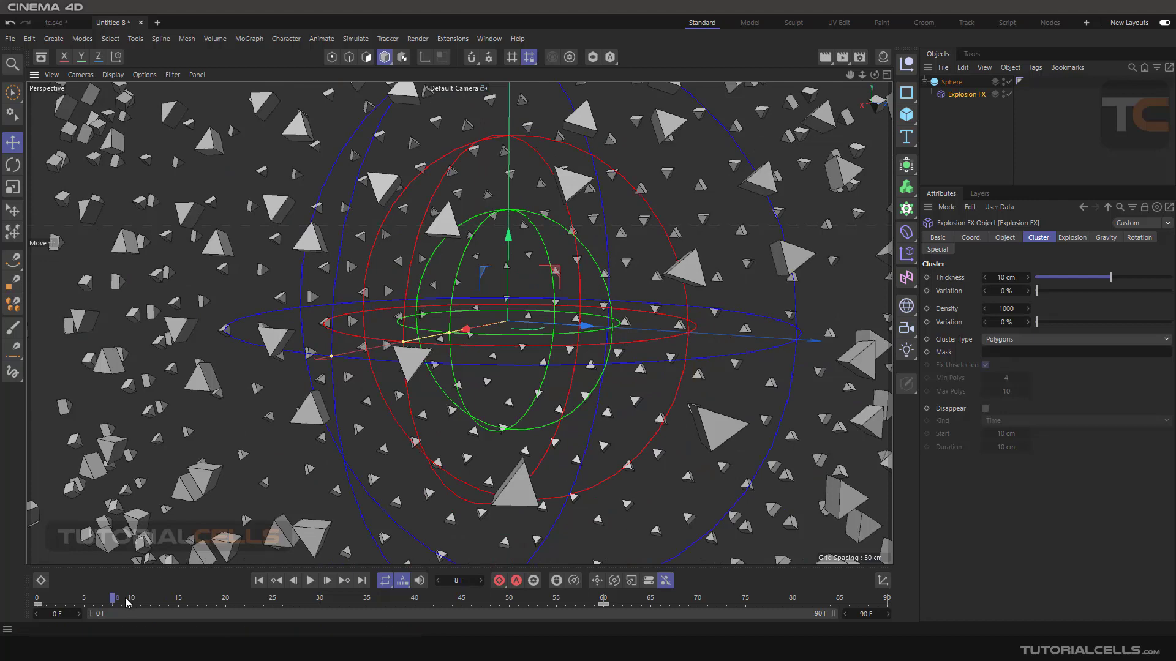
mouse_move(125, 603)
mouse_down()
mouse_move(93, 597)
mouse_move(112, 597)
mouse_up()
drag(112, 598, 79, 599)
scroll(549, 304, up, 2)
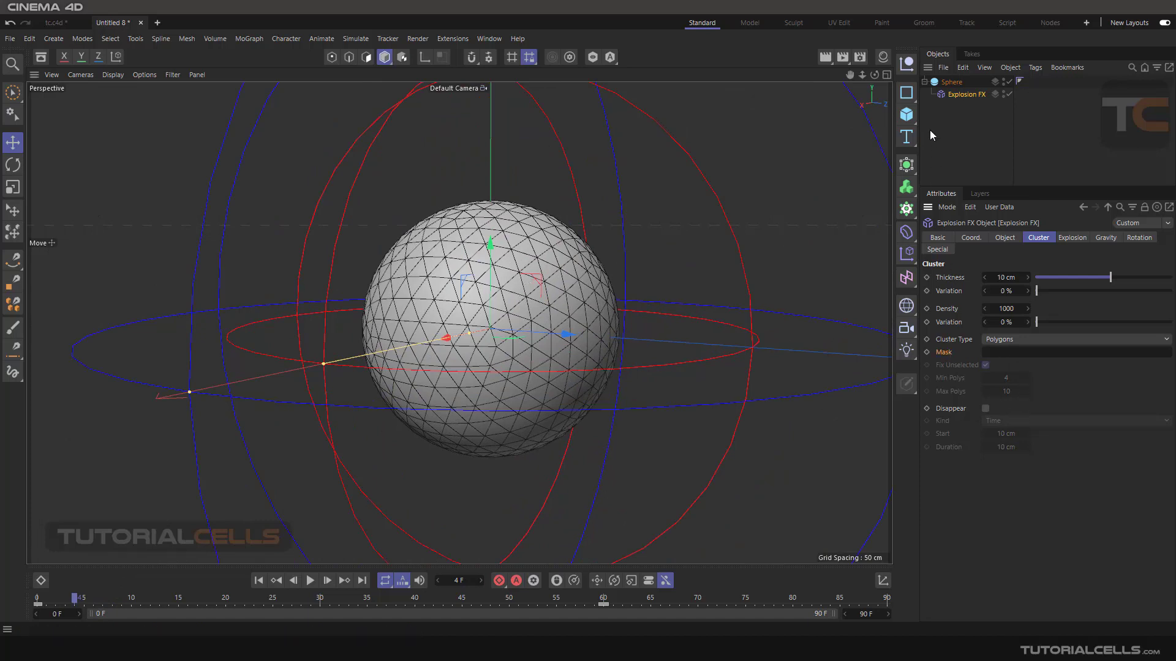
Convert the parametric sphere into an editable polygon object.
click(948, 82)
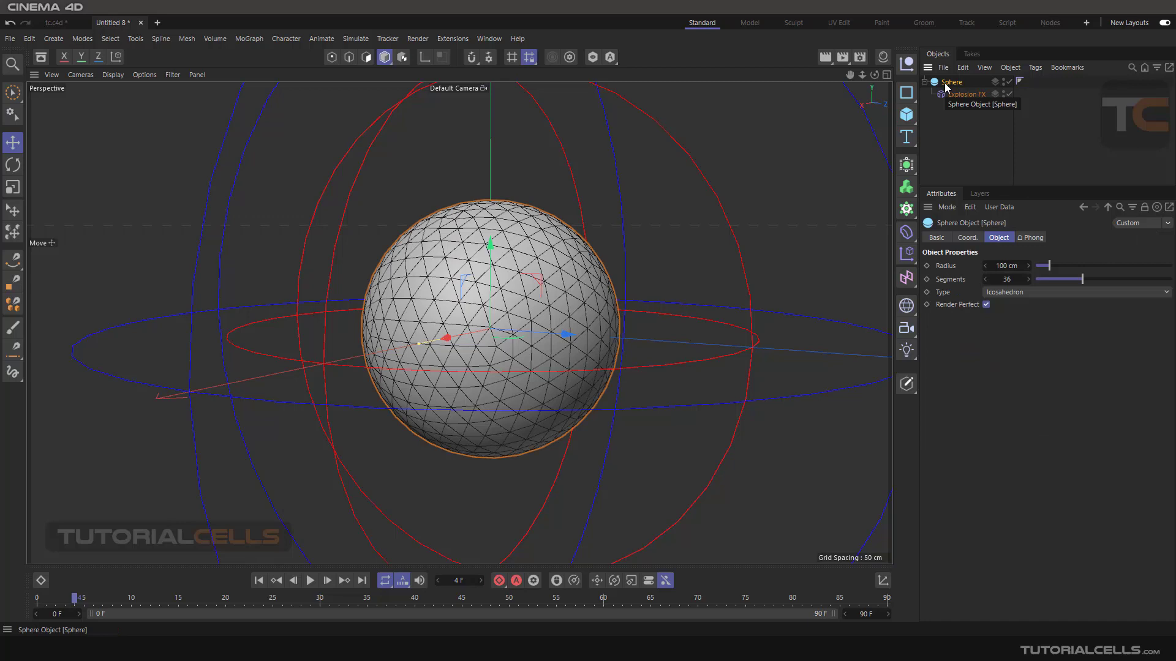
click(909, 232)
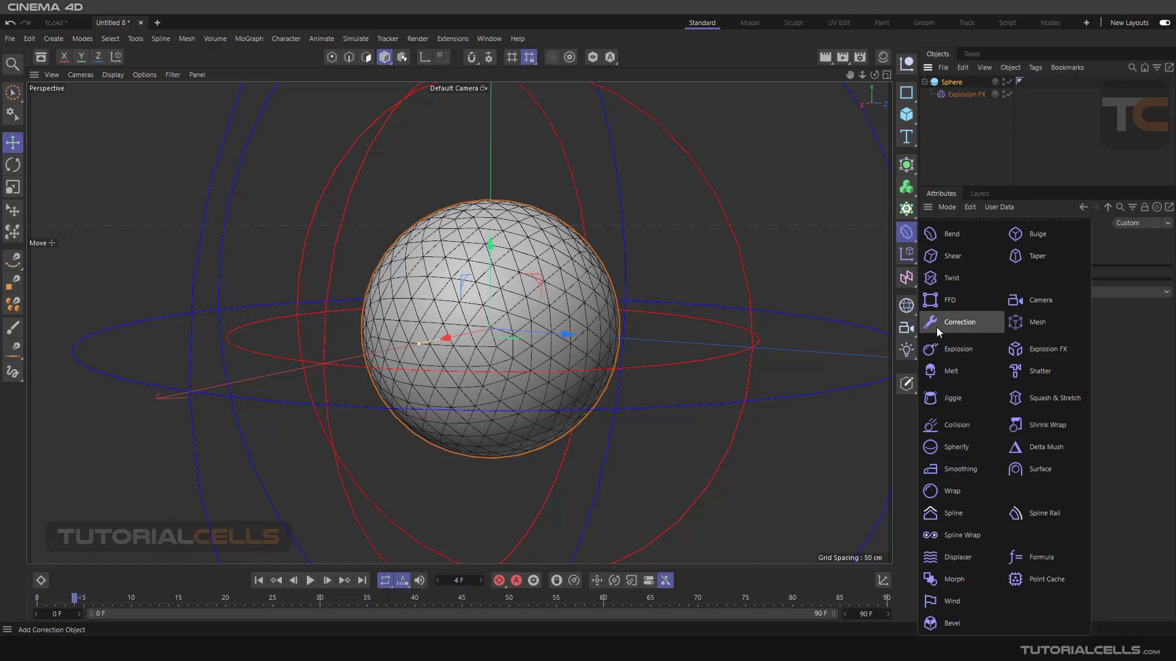
click(951, 86)
key(c)
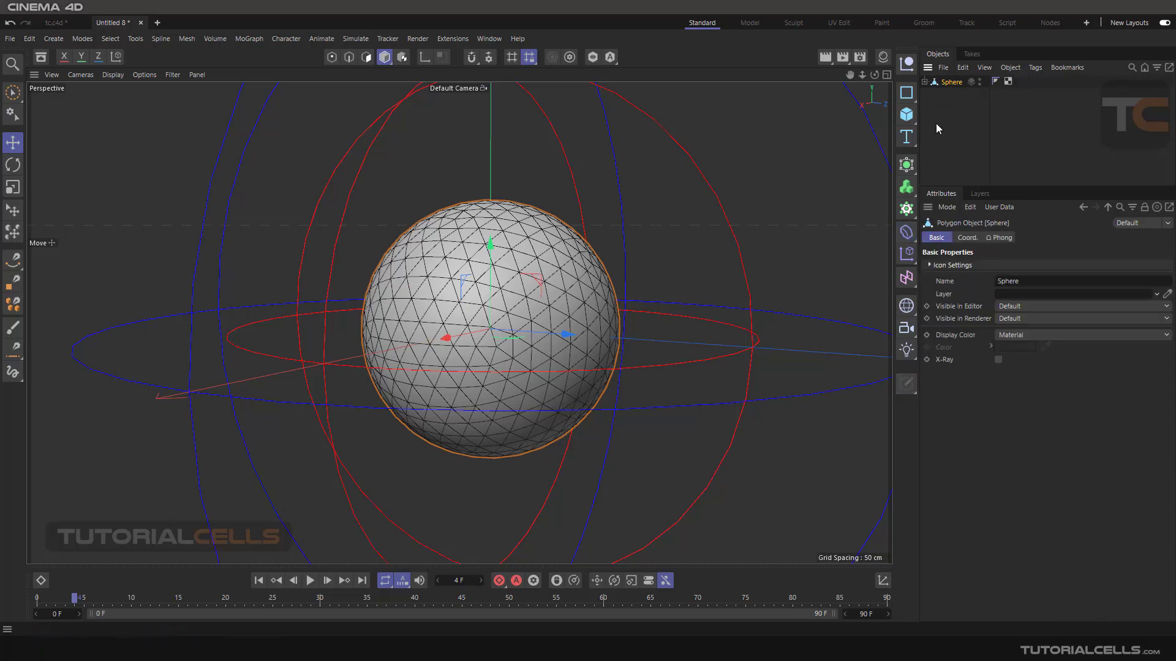
key(ctrl+z)
In polygon mode, select two adjoining faces on the upper front of the sphere.
click(367, 56)
click(476, 257)
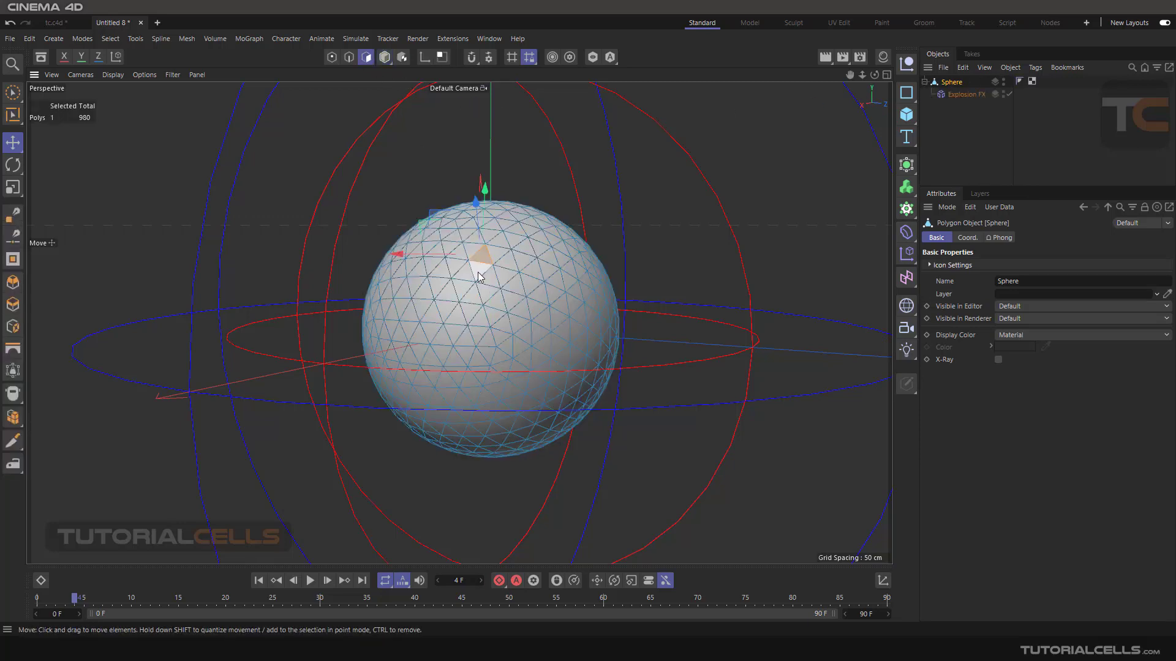
shift+click(480, 273)
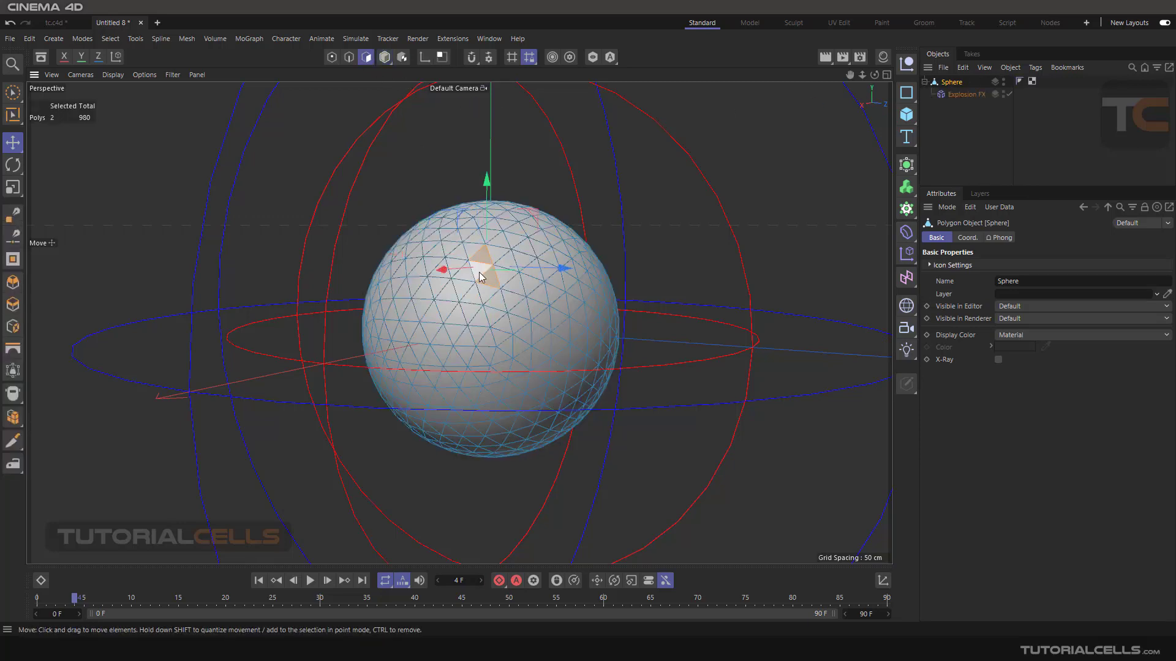
With Live Selection, add eight separate patches of faces across the front of the sphere to the selection.
click(12, 92)
shift+drag(429, 309, 443, 327)
shift+click(539, 332)
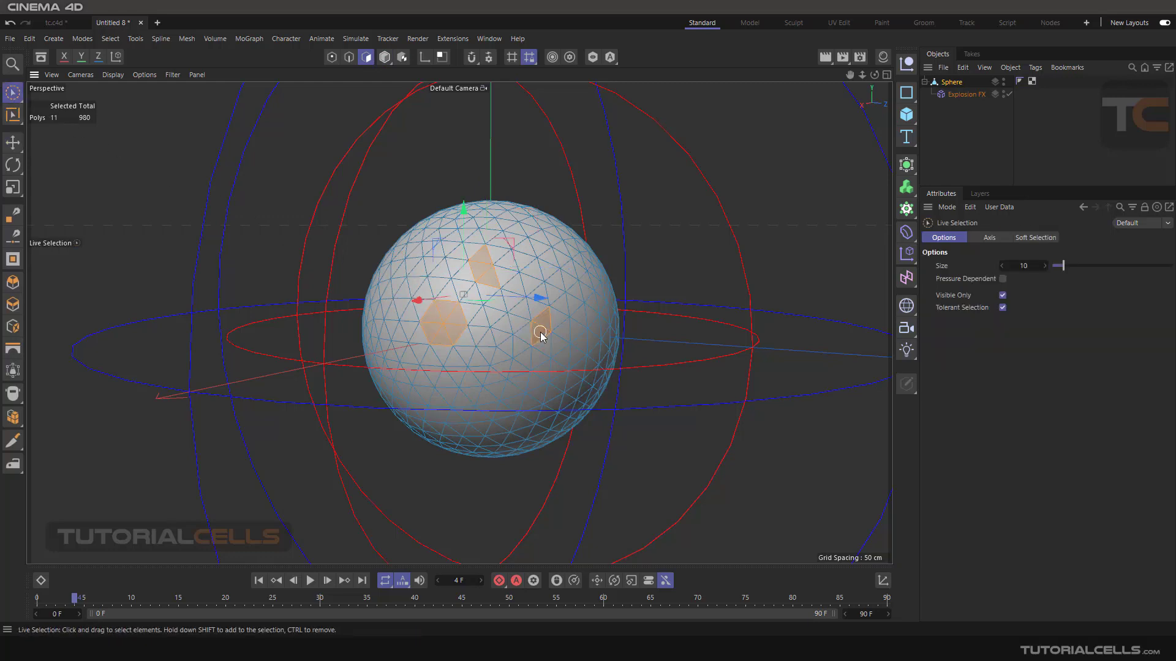
shift+click(581, 300)
shift+click(539, 228)
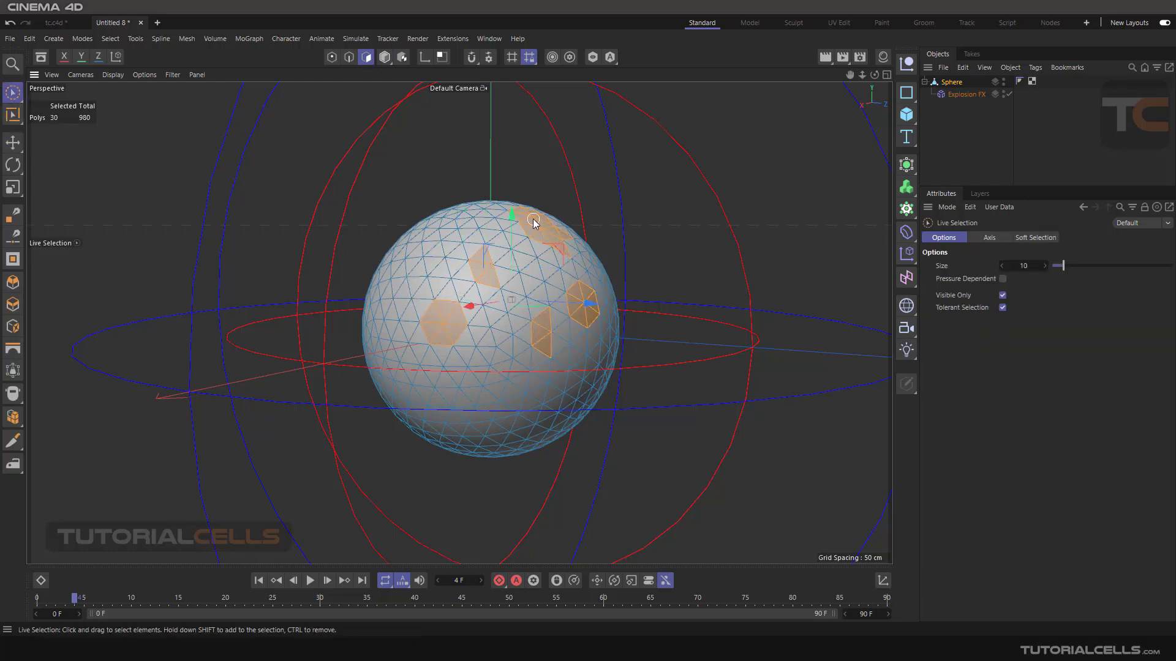
shift+click(495, 381)
shift+click(566, 388)
shift+click(435, 386)
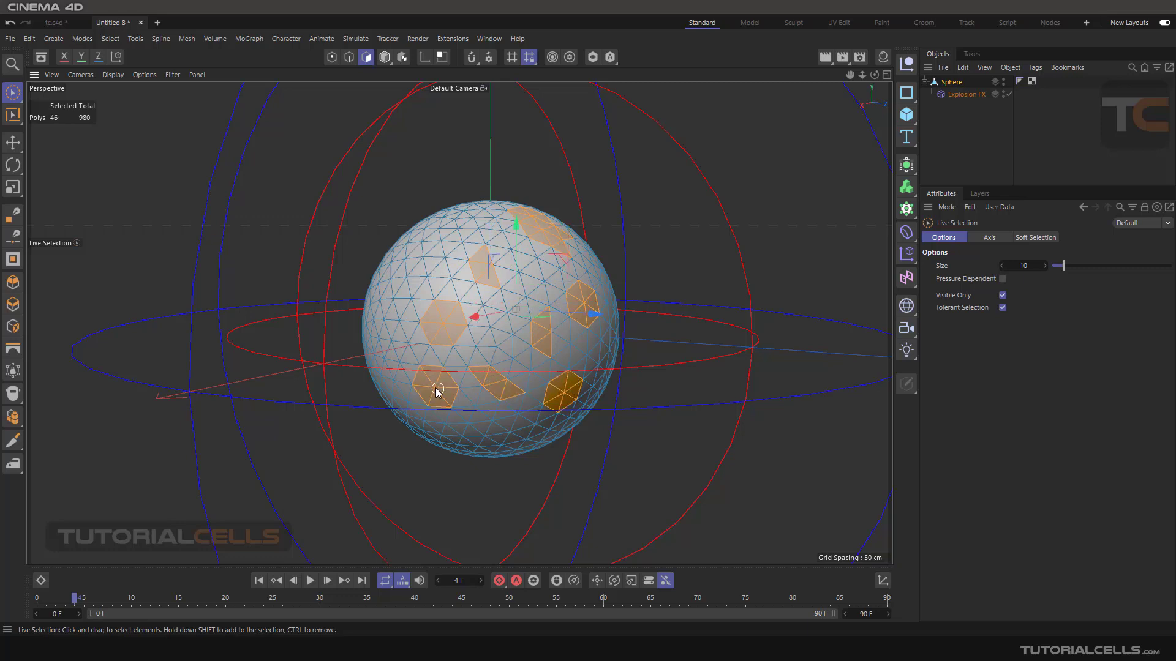
shift+click(429, 278)
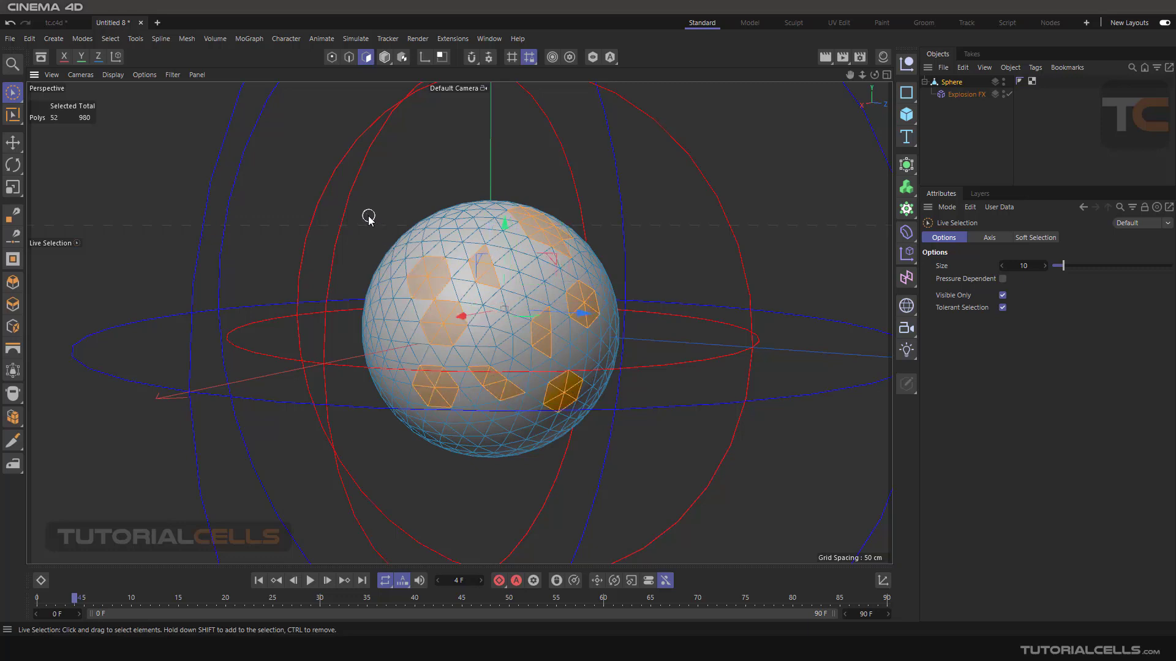
Store the selected sphere faces as a polygon selection tag, clear the selection and test recalling it from the tag.
click(111, 38)
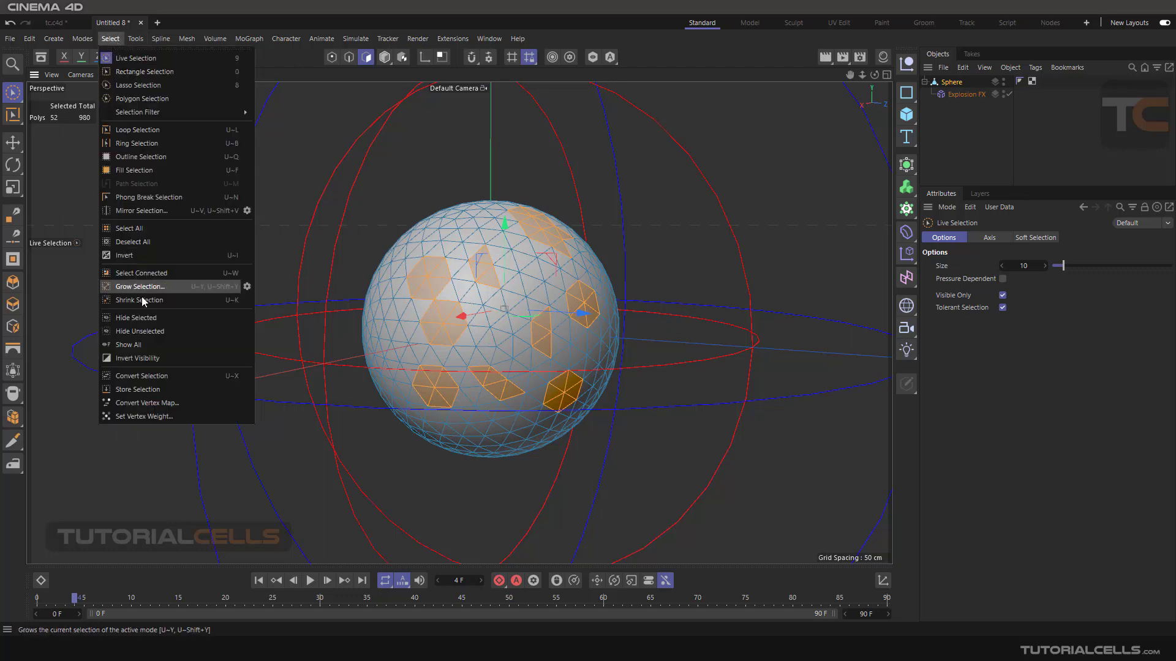
click(152, 392)
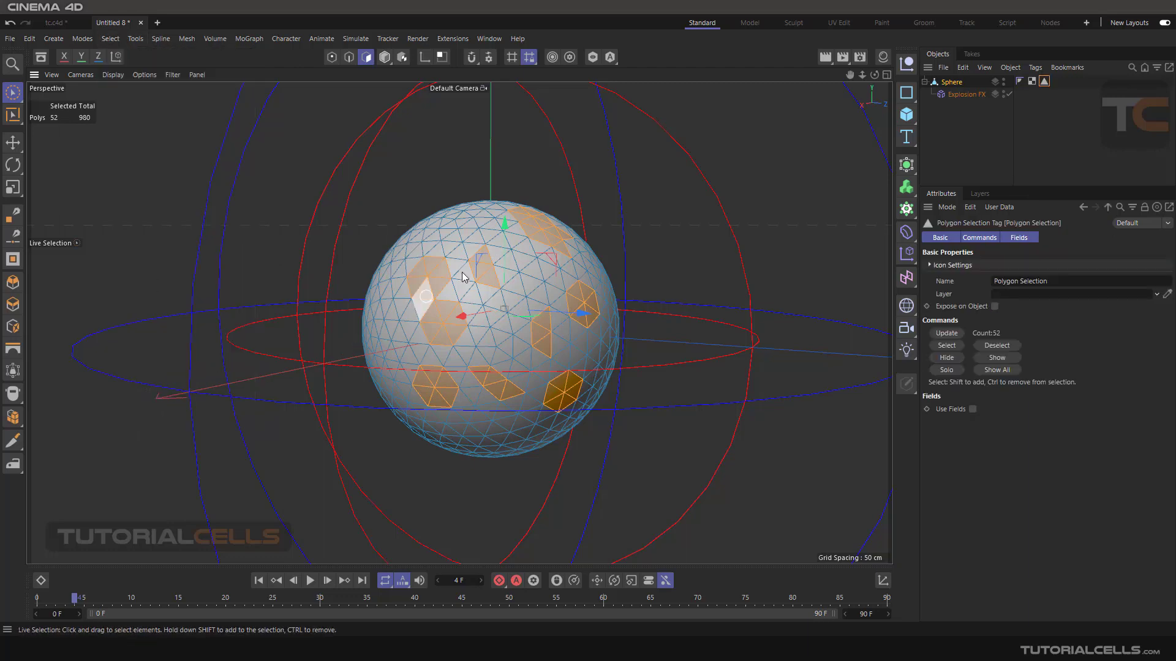
click(649, 177)
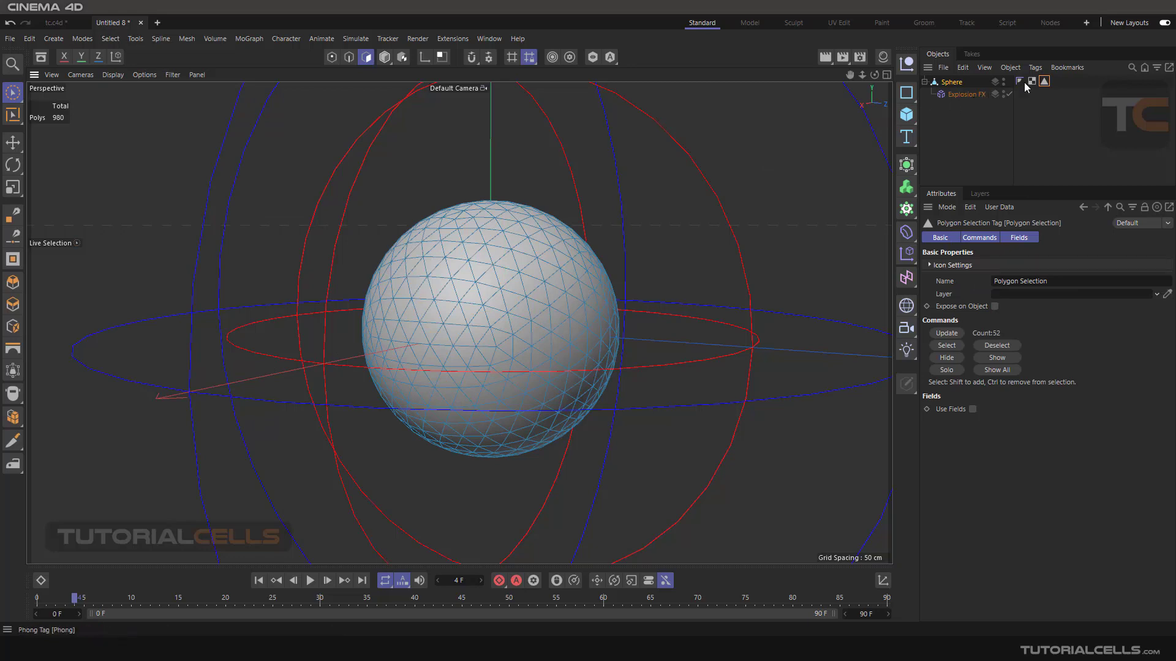
double_click(1043, 82)
click(853, 118)
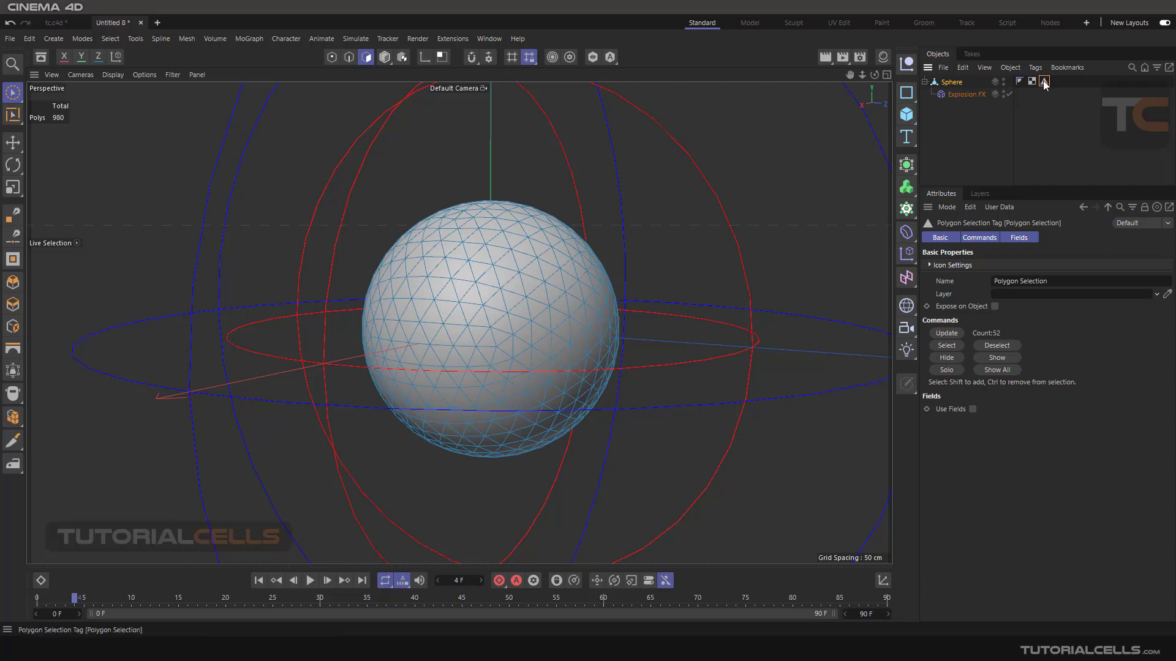
Mask the Explosion FX clusters with the stored polygon selection and preview the Automatic cluster type at frame 8.
click(962, 96)
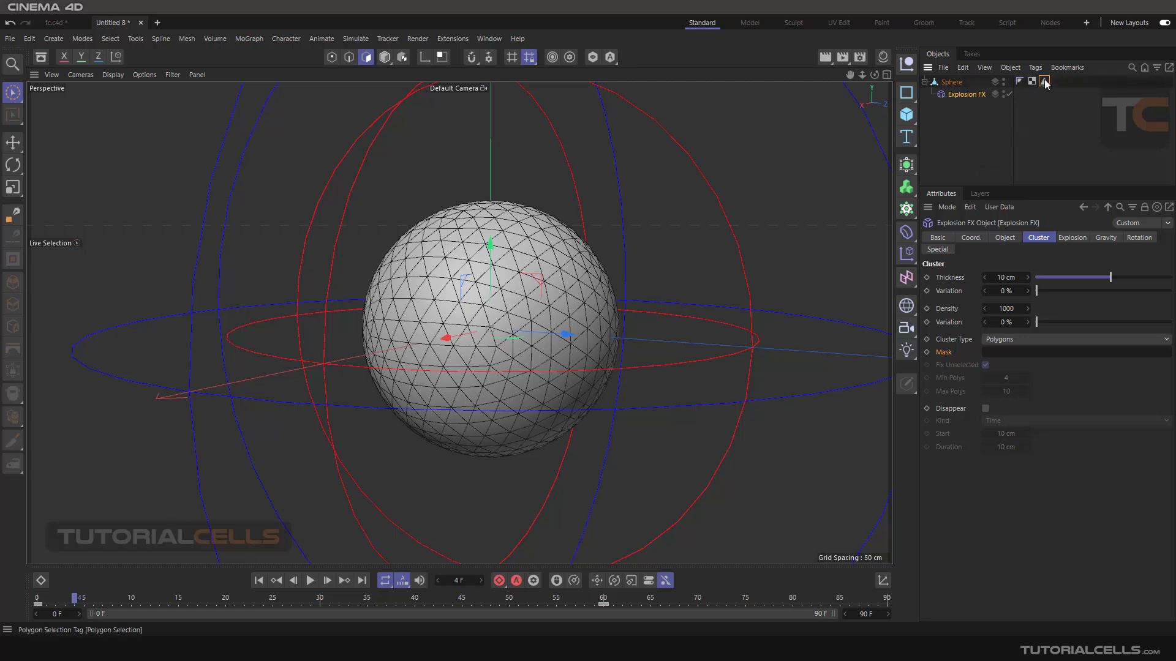
drag(1046, 84, 1005, 352)
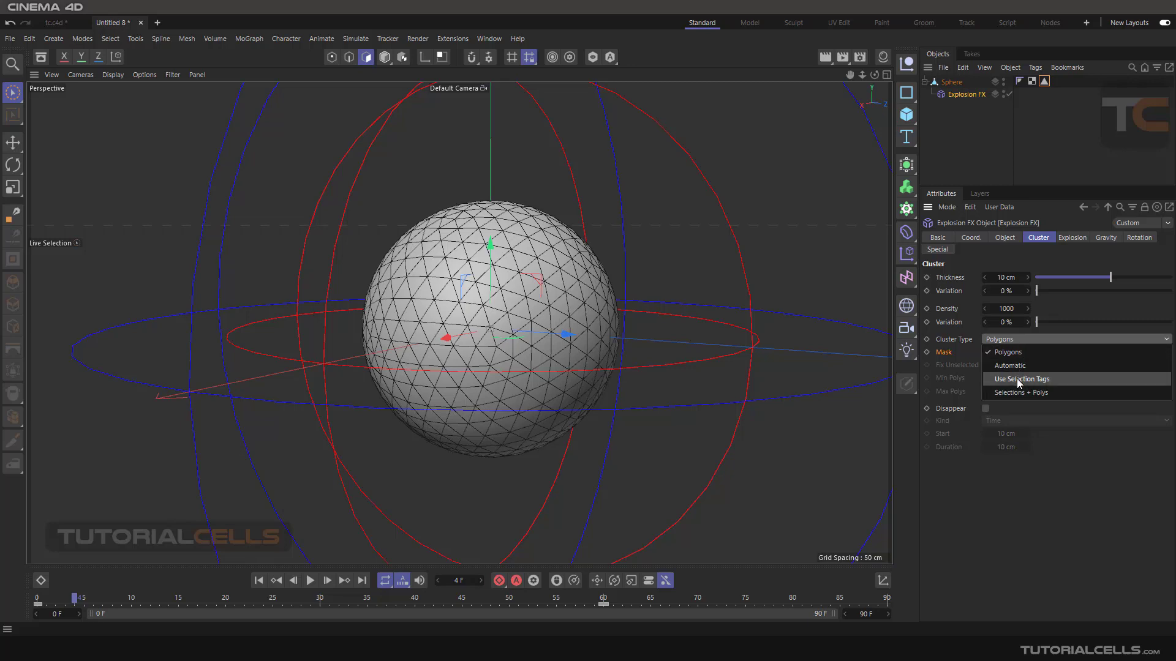
click(1012, 366)
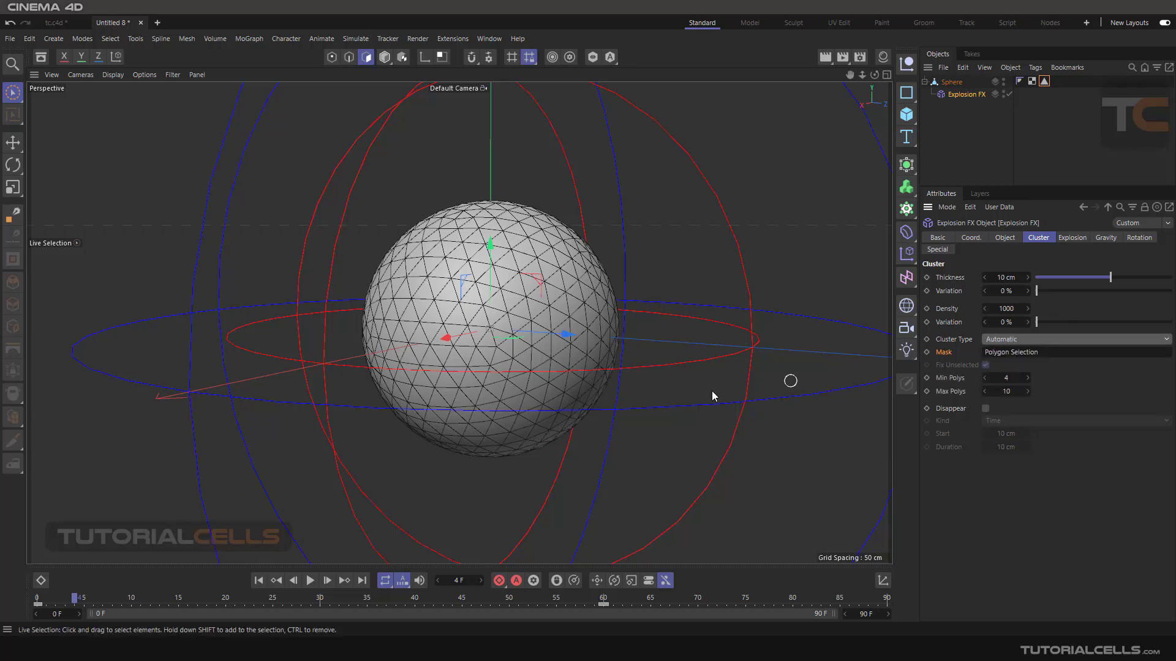
drag(78, 598, 116, 597)
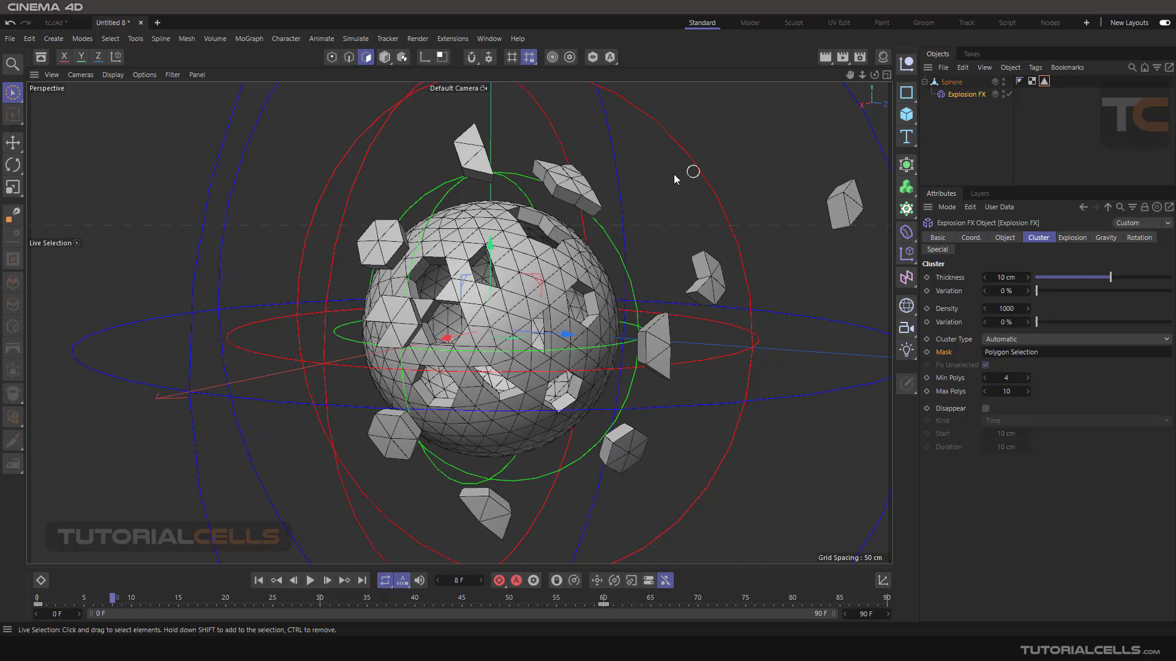
Set the cluster type to Polygons and scrub between frames 7 and 8 to preview the masked explosion.
click(1046, 340)
click(1037, 349)
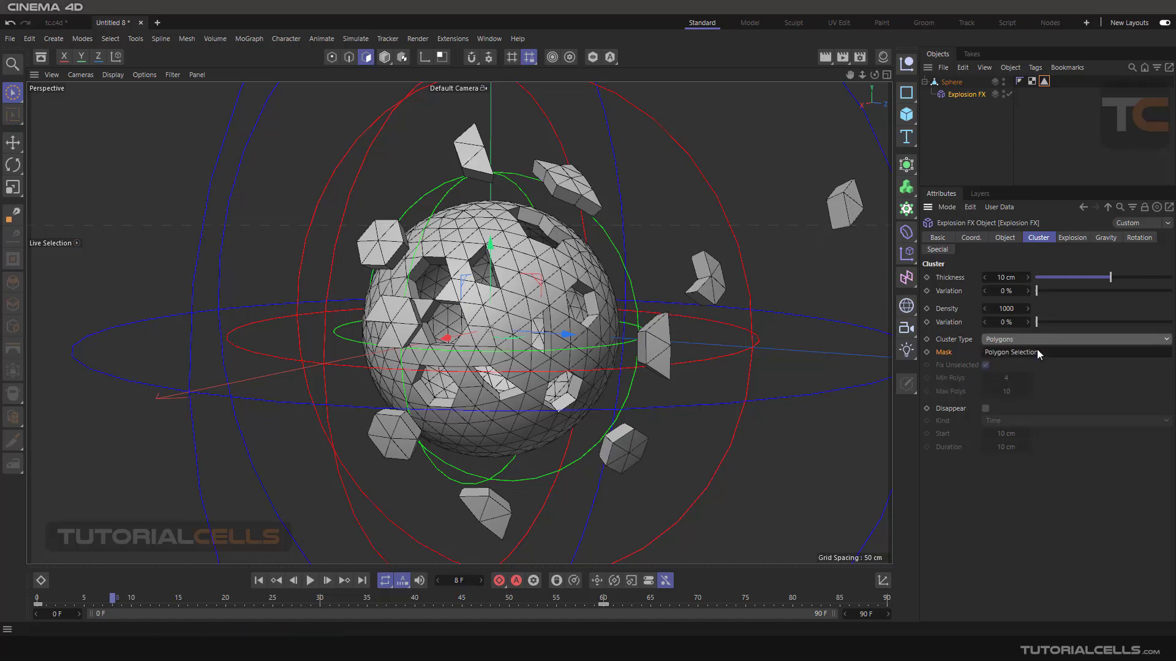
drag(123, 599, 103, 599)
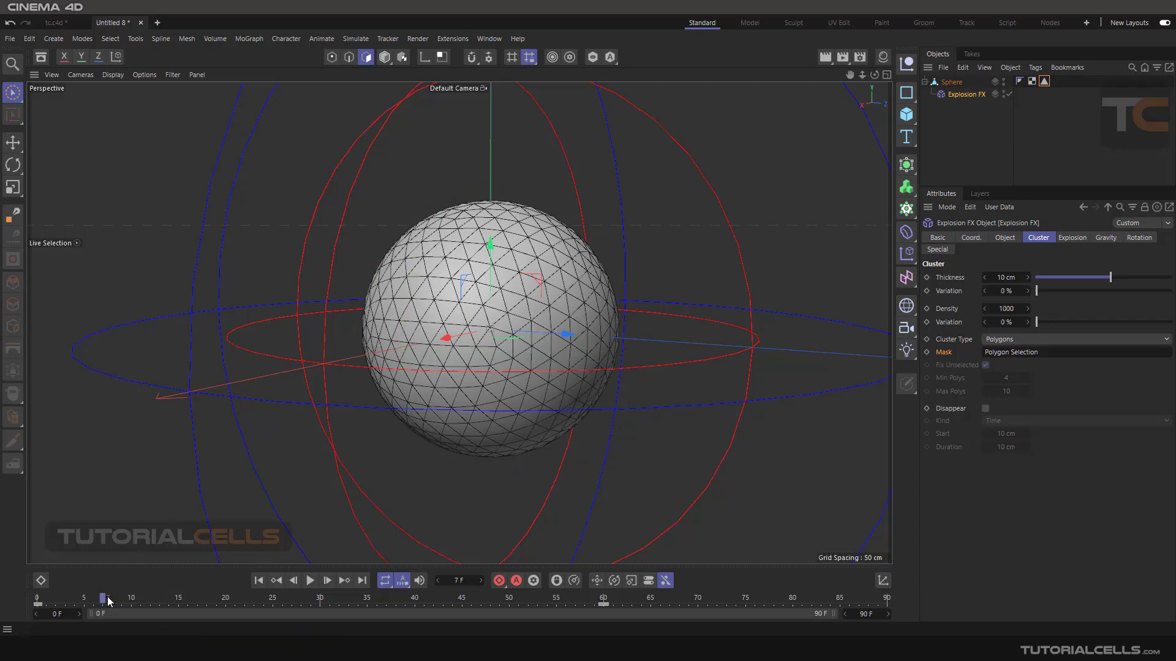
drag(108, 597, 112, 598)
scroll(516, 321, down, 6)
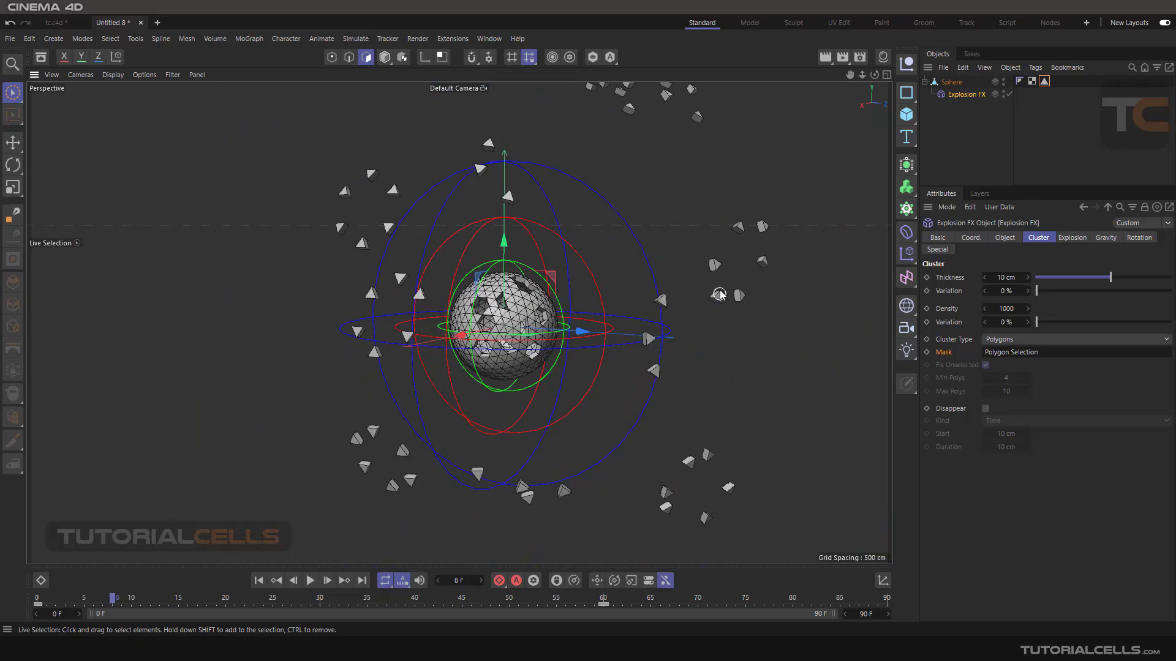
Set the cluster type to Use Selection Tags and scrub the timeline to frame 12.
click(1009, 338)
click(1008, 380)
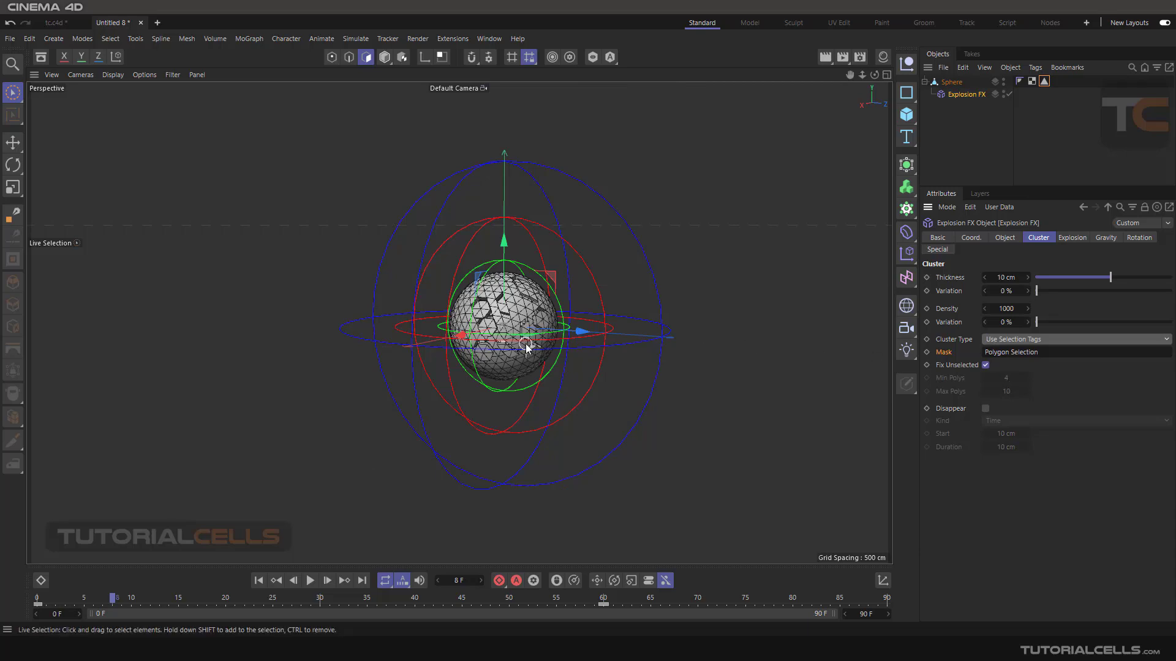
scroll(271, 414, up, 3)
drag(81, 606, 153, 561)
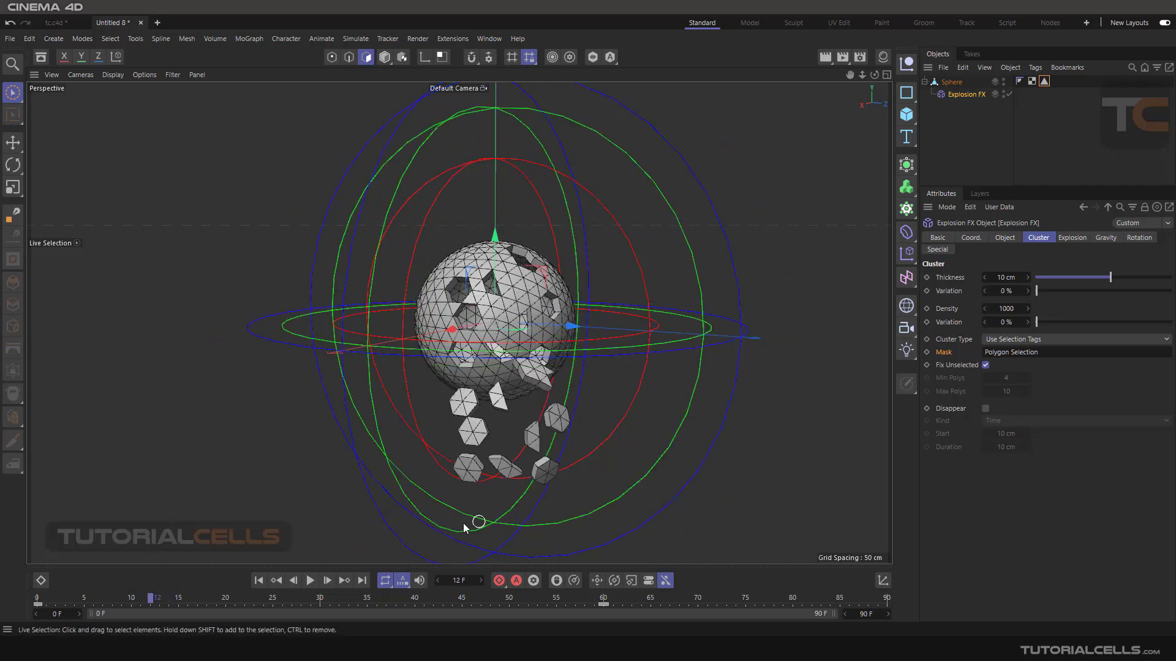
Set the cluster type to Selections + Polys and scrub the timeline back to frame 7.
click(1027, 340)
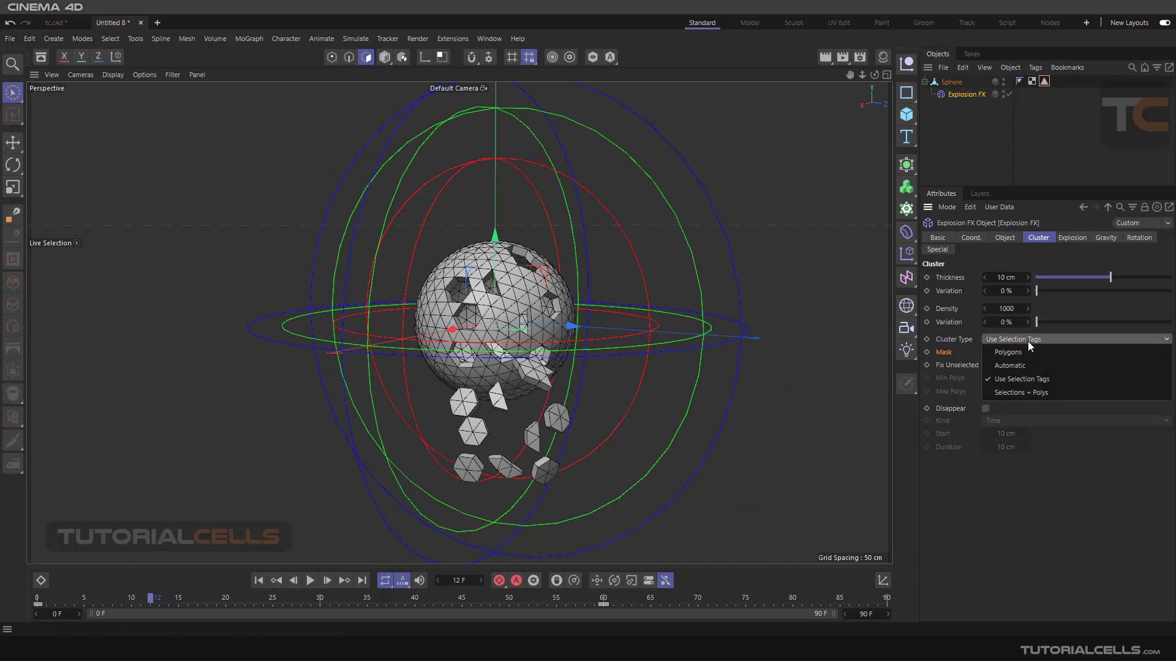
click(1018, 392)
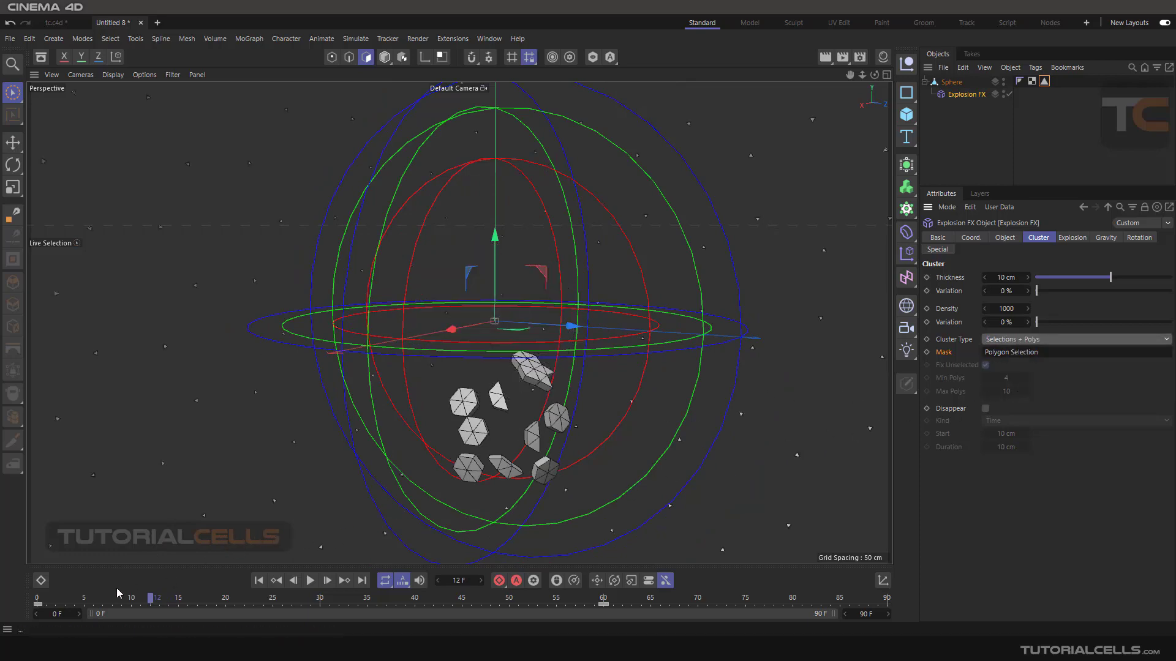
drag(151, 599, 108, 571)
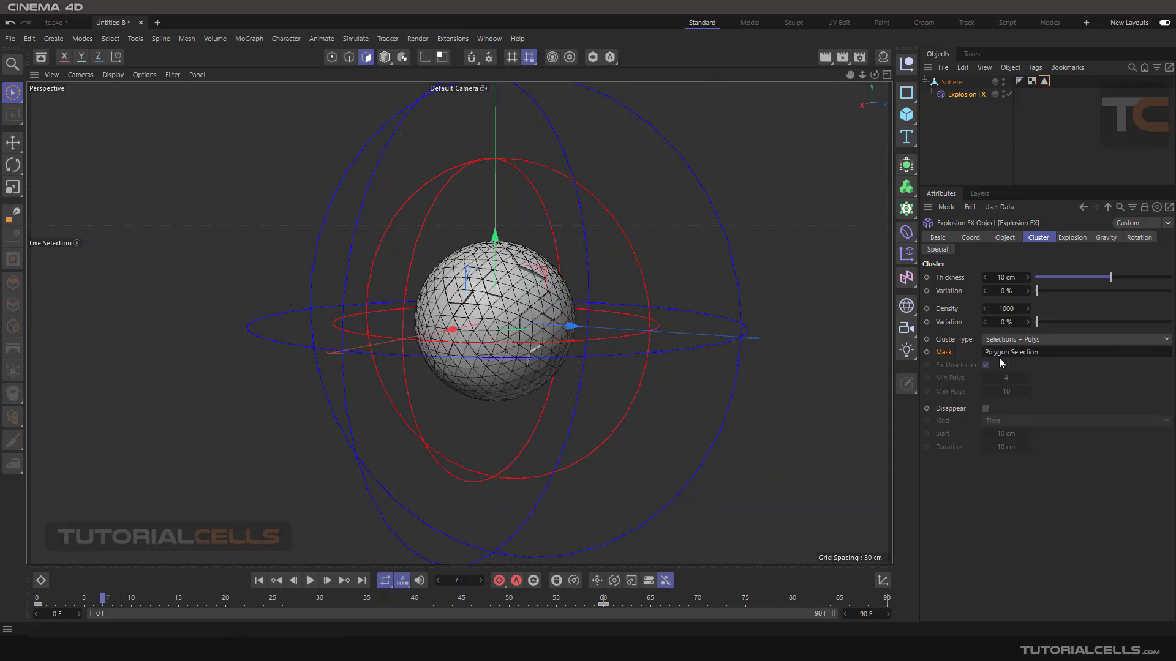
Try the explosion with the cluster mask cleared and the cluster type set to Automatic, scrubbing to frame 8.
double_click(1047, 353)
key(BackSpace)
click(1012, 338)
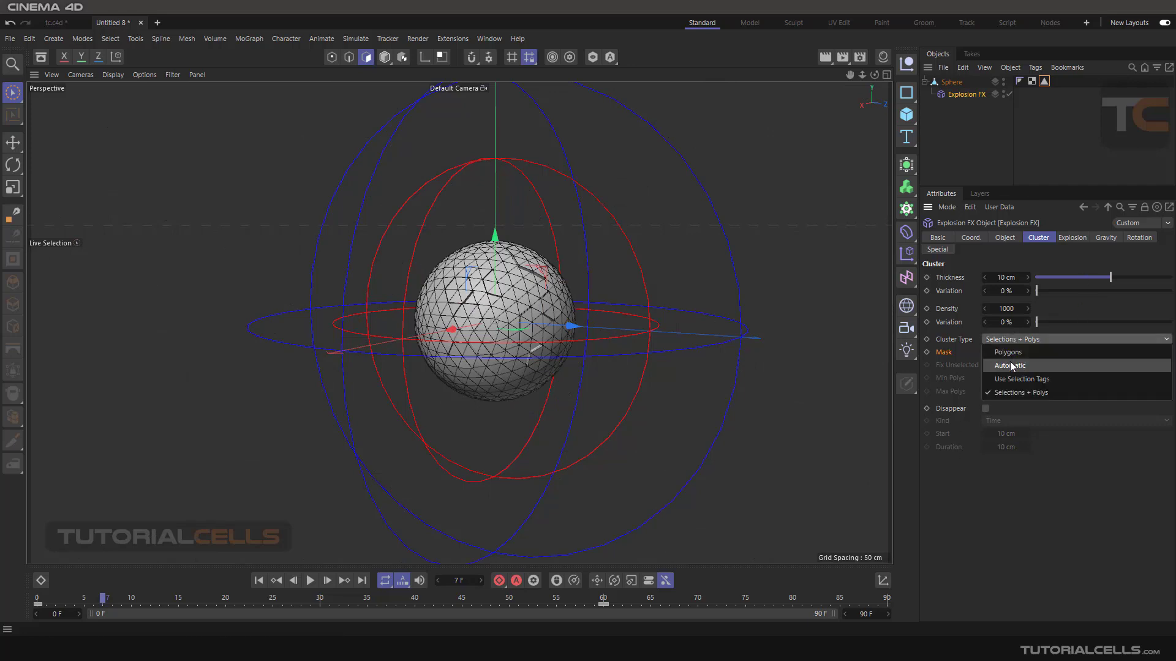
click(1010, 353)
click(123, 598)
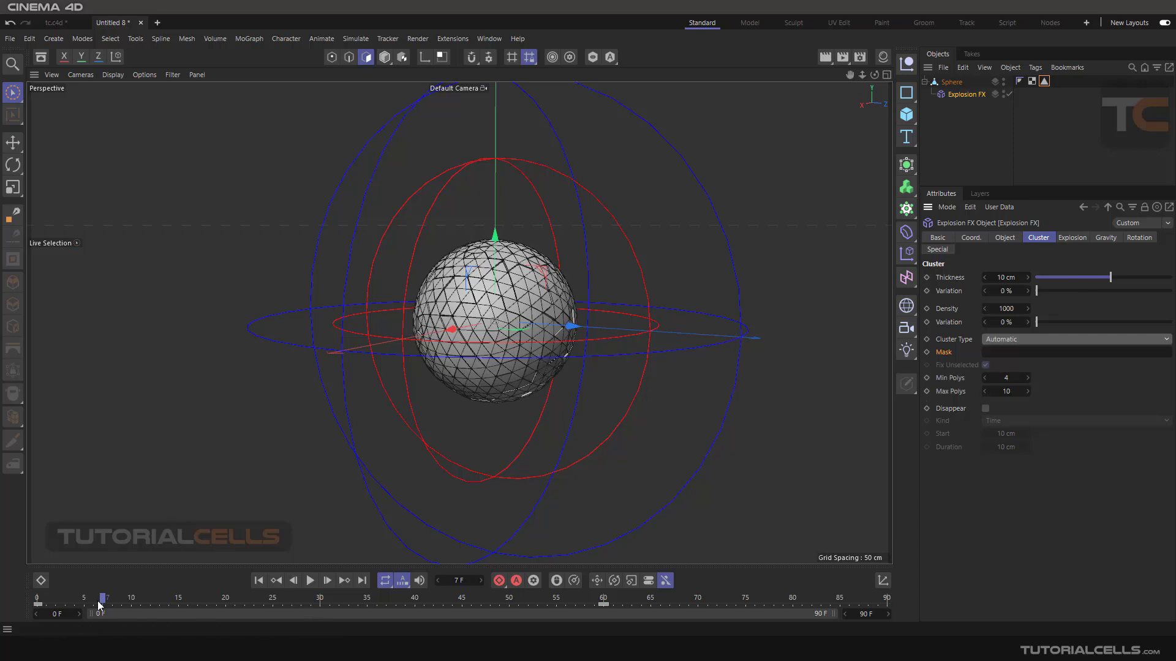
drag(123, 598, 113, 598)
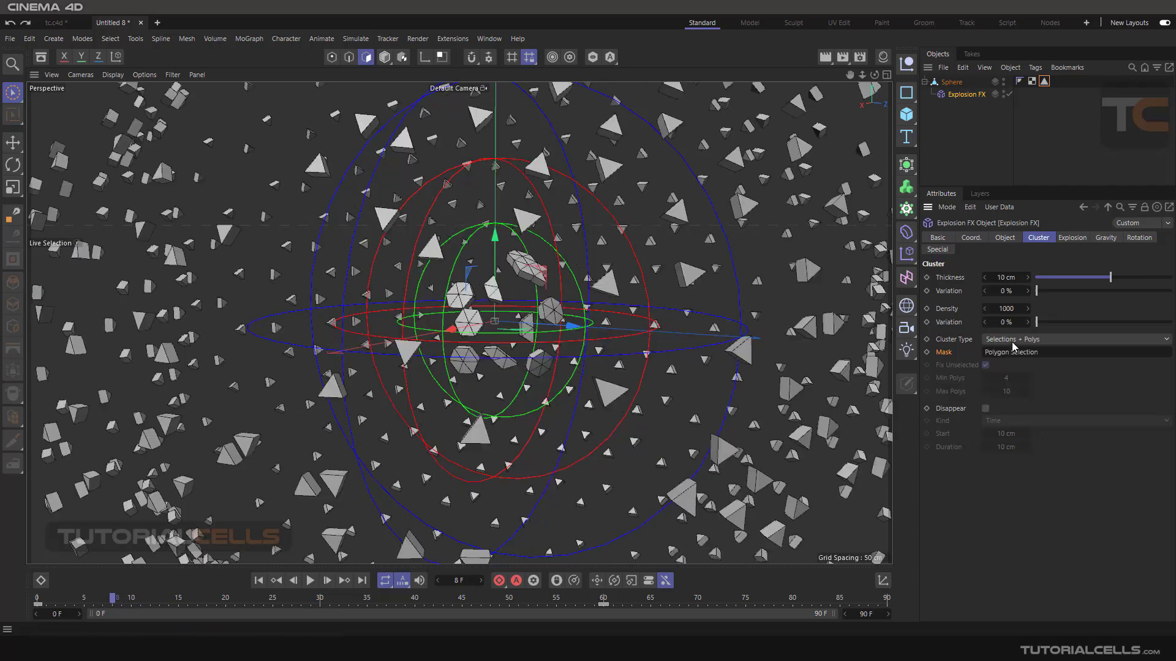
Compare the Automatic and Polygons cluster types with the masked faces and switch to Use Selection Tags.
click(1016, 340)
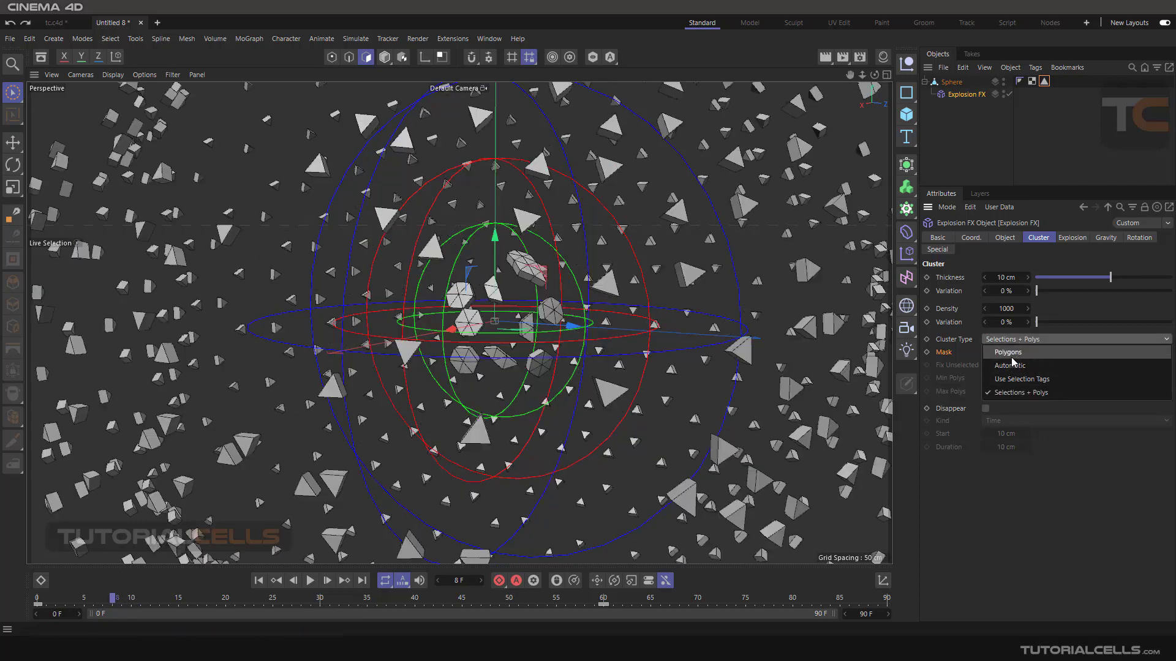
click(1009, 367)
click(1009, 340)
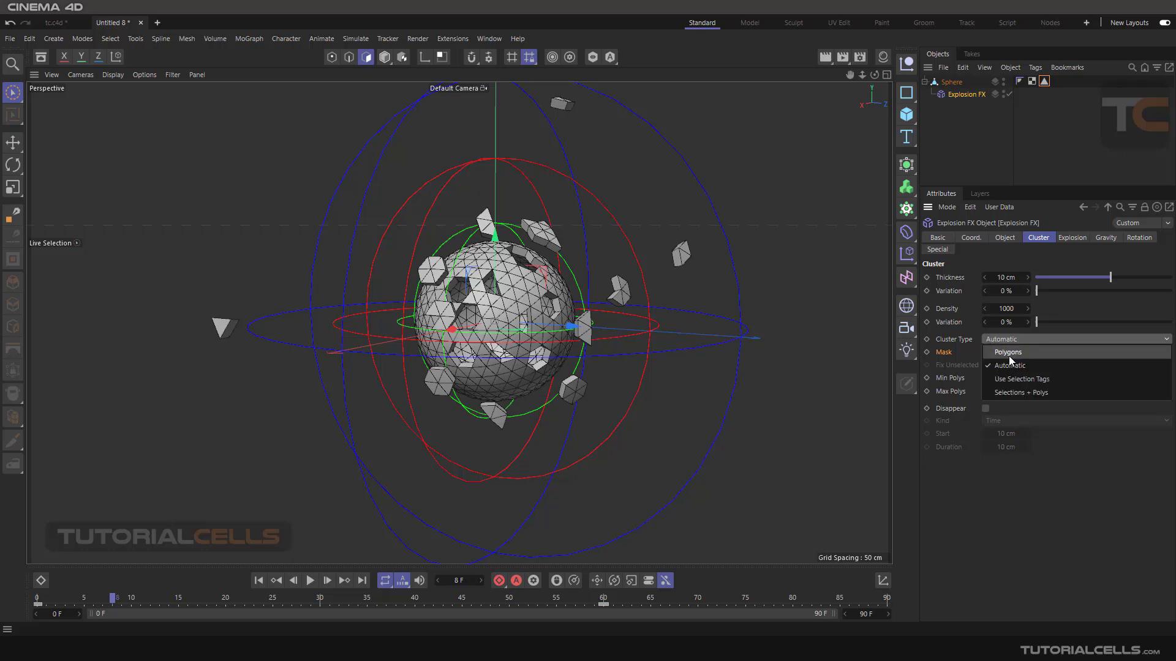
click(1009, 354)
click(1009, 338)
click(980, 376)
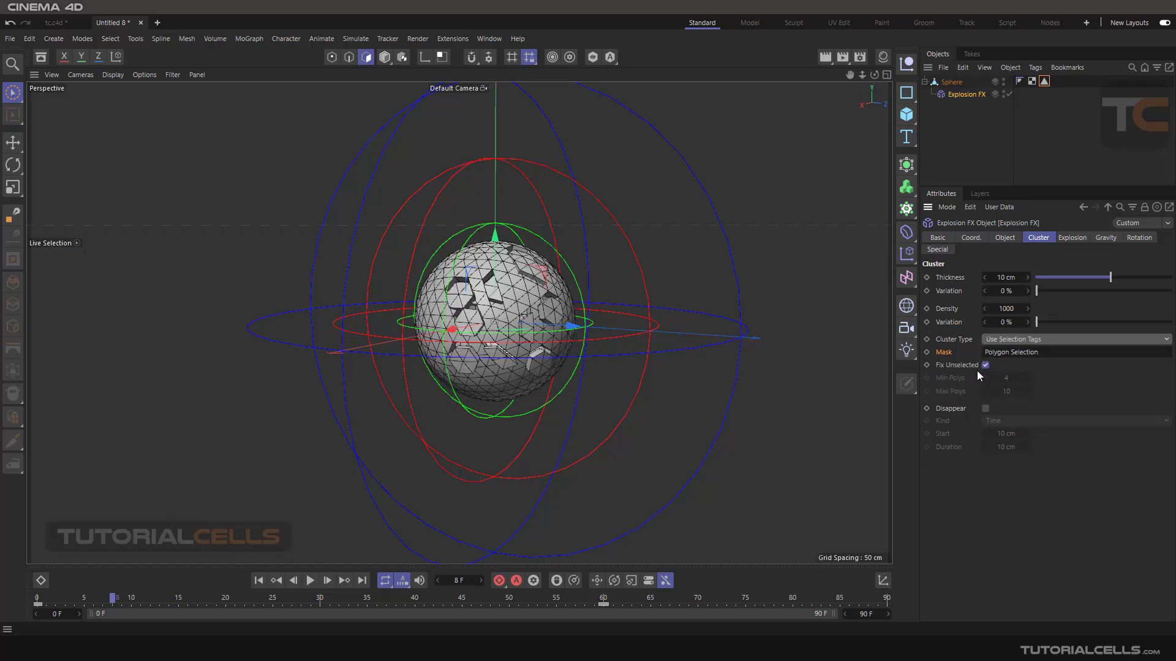
Compare the masked explosion with Fix Unselected off and on, and scrub back to frame 6.
alt+middle_drag(689, 403, 701, 379)
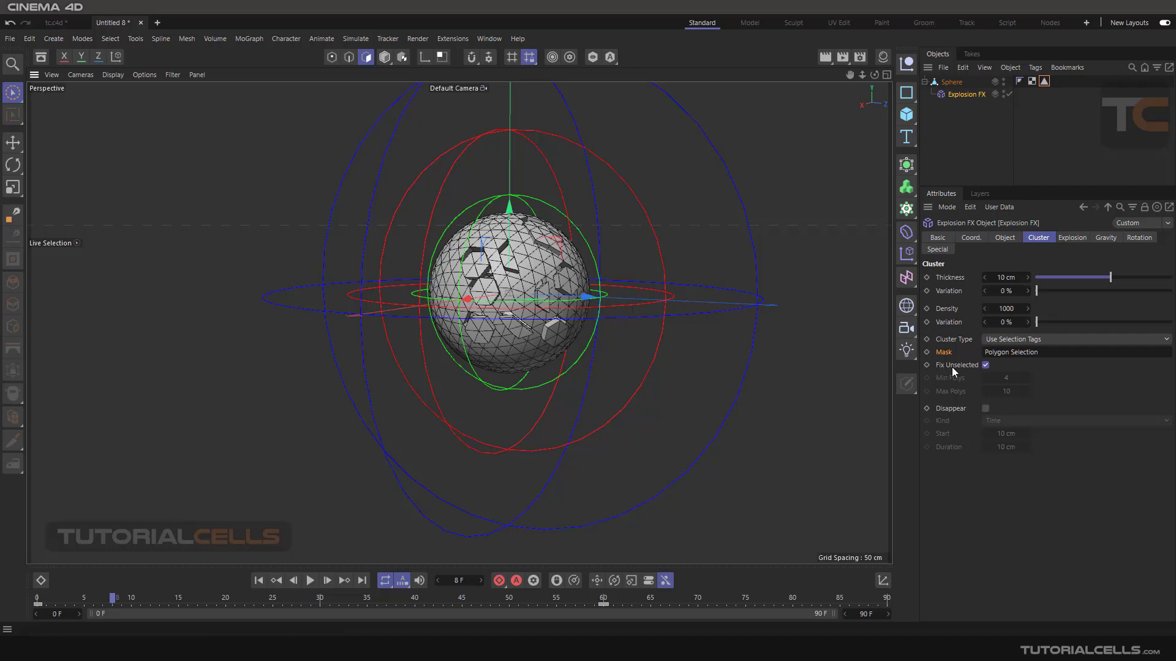
click(119, 596)
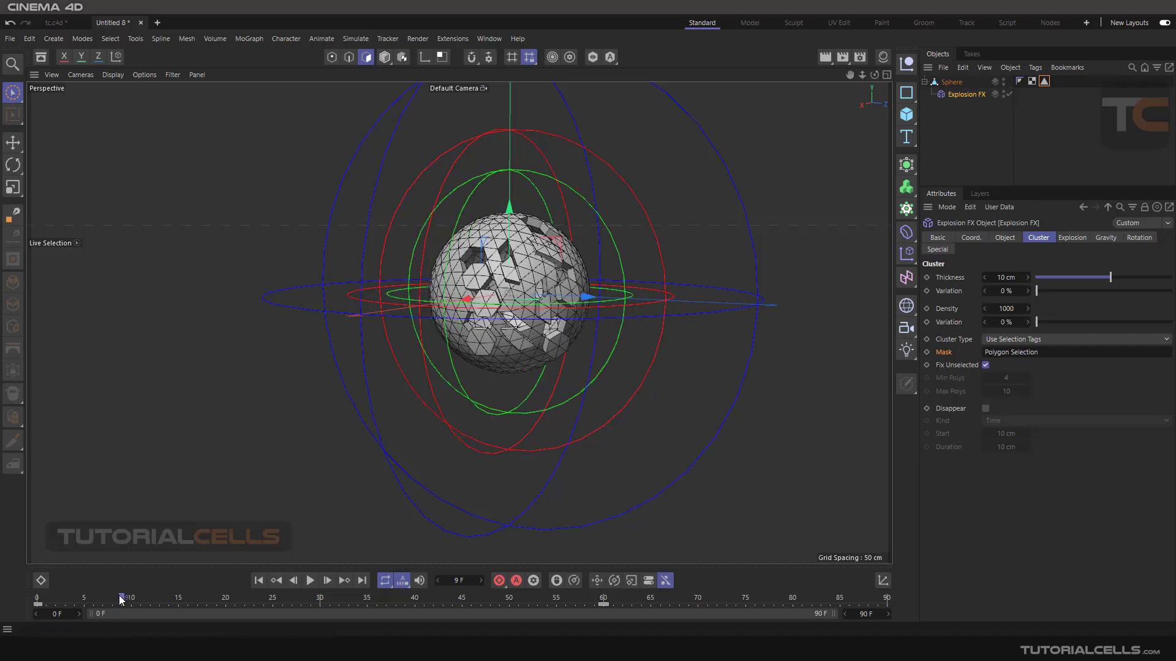
click(985, 365)
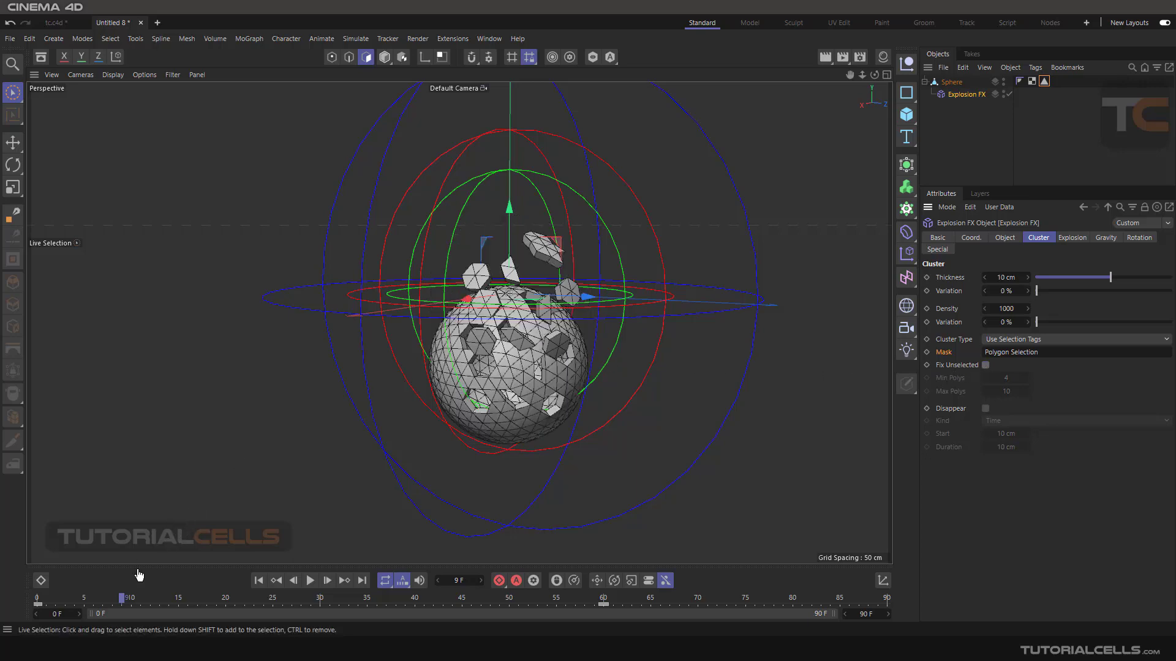
drag(125, 598, 106, 568)
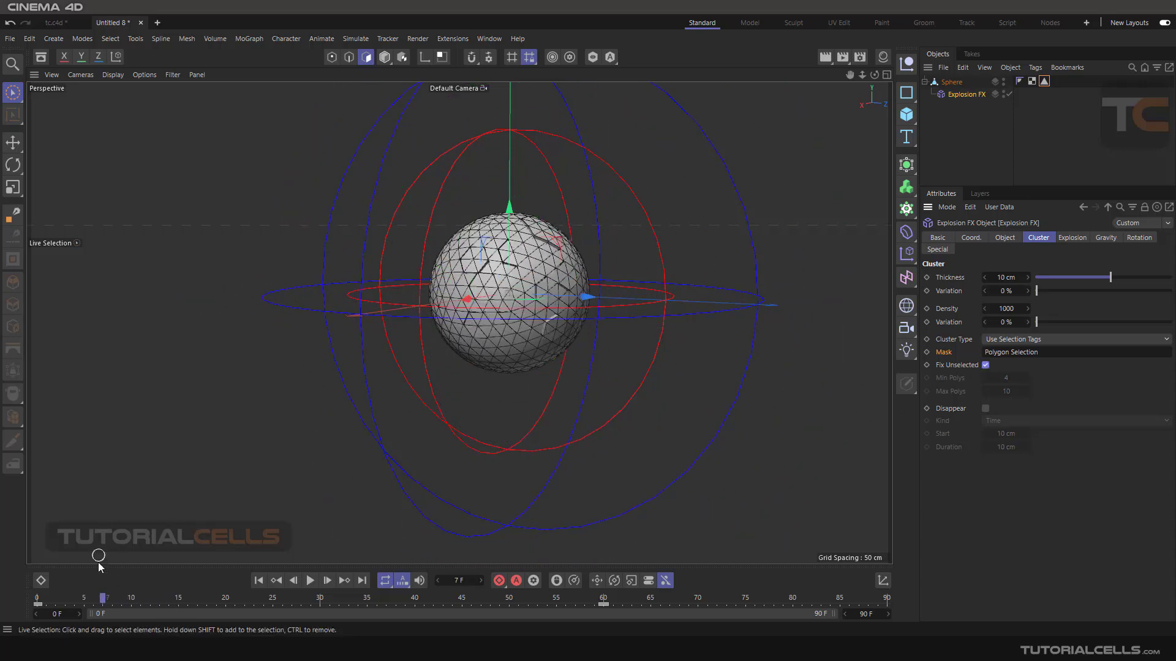
mouse_move(103, 598)
mouse_down()
mouse_move(127, 597)
mouse_move(94, 597)
mouse_up()
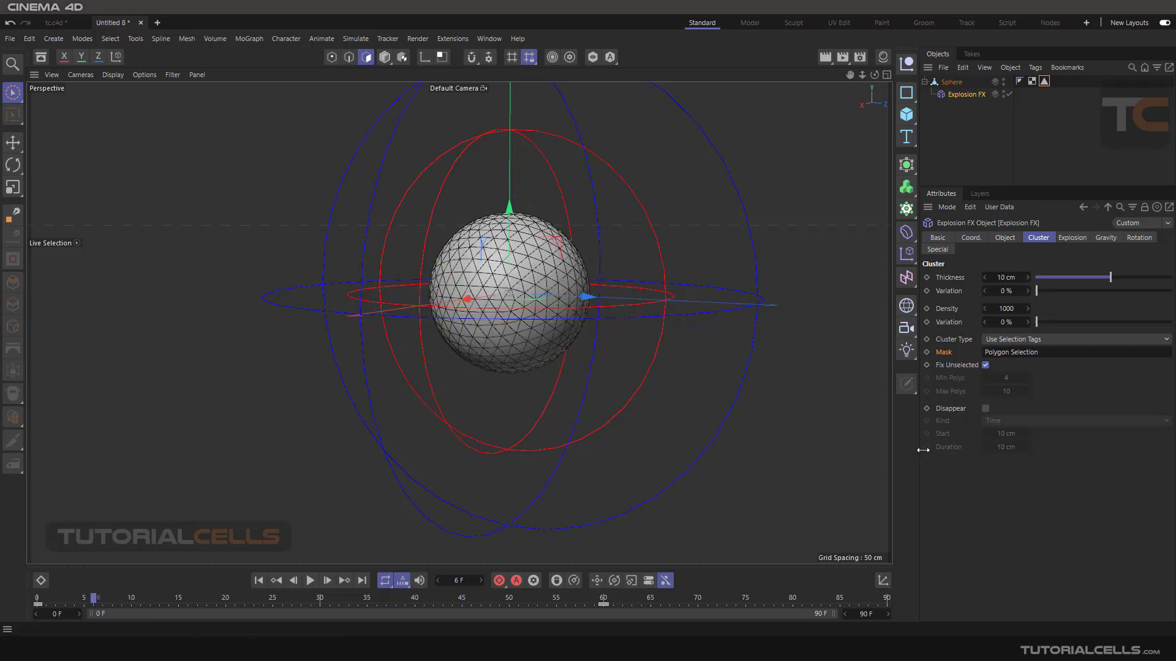
Clear the polygon selection from the cluster mask and set the cluster type to Automatic.
click(1026, 352)
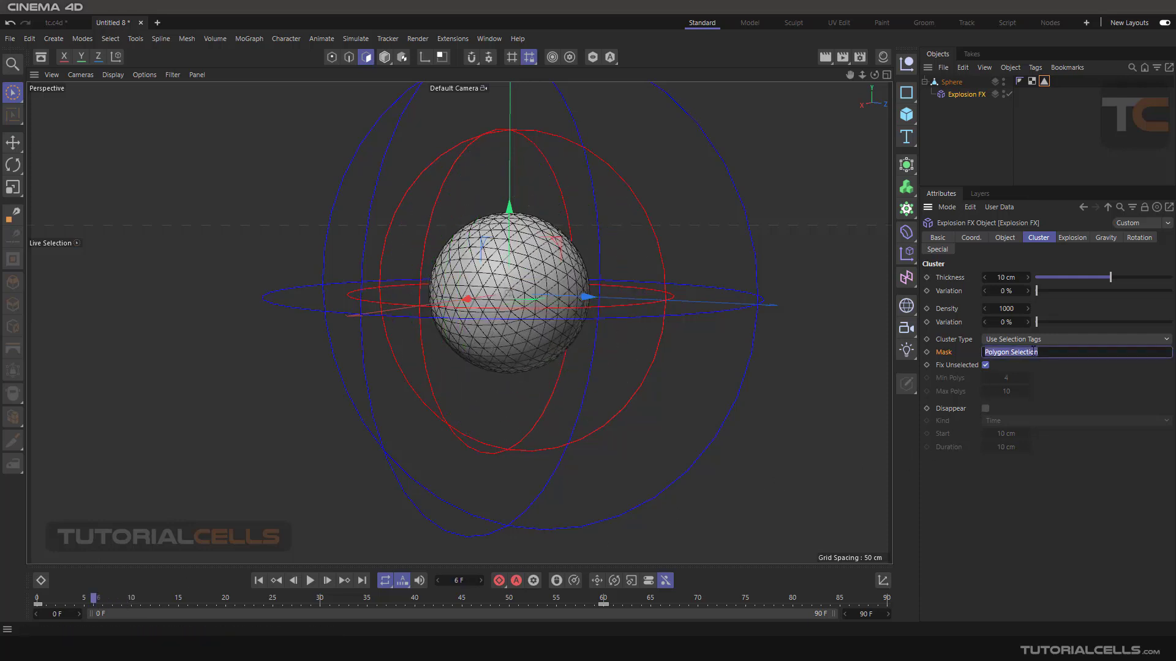
click(1005, 340)
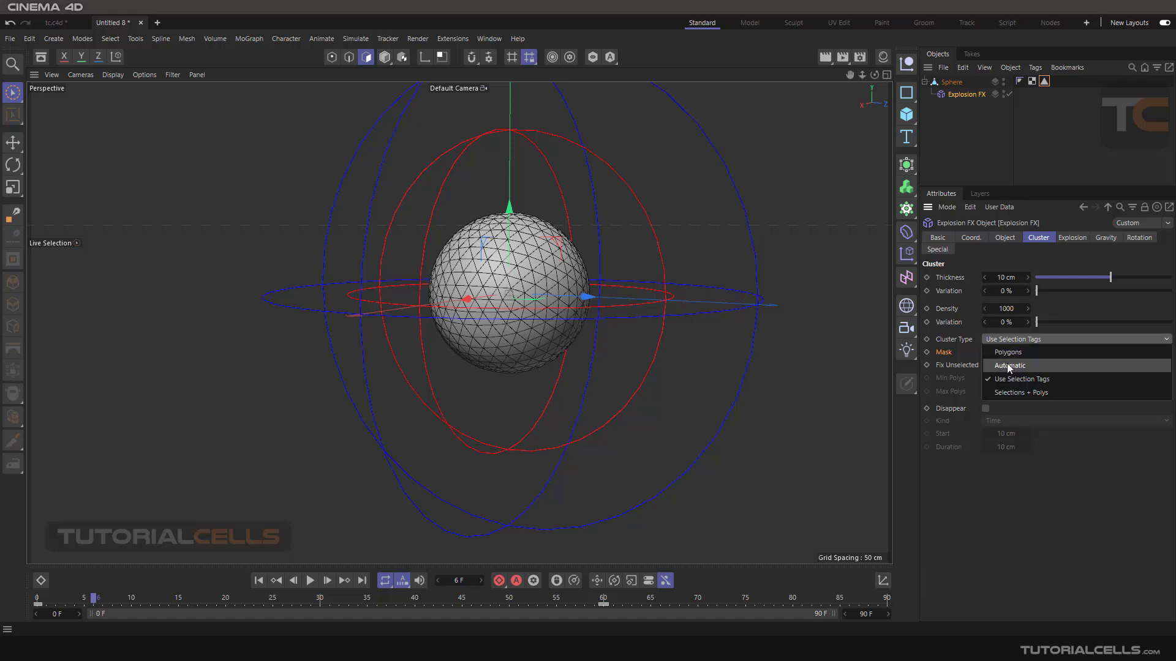
click(1008, 366)
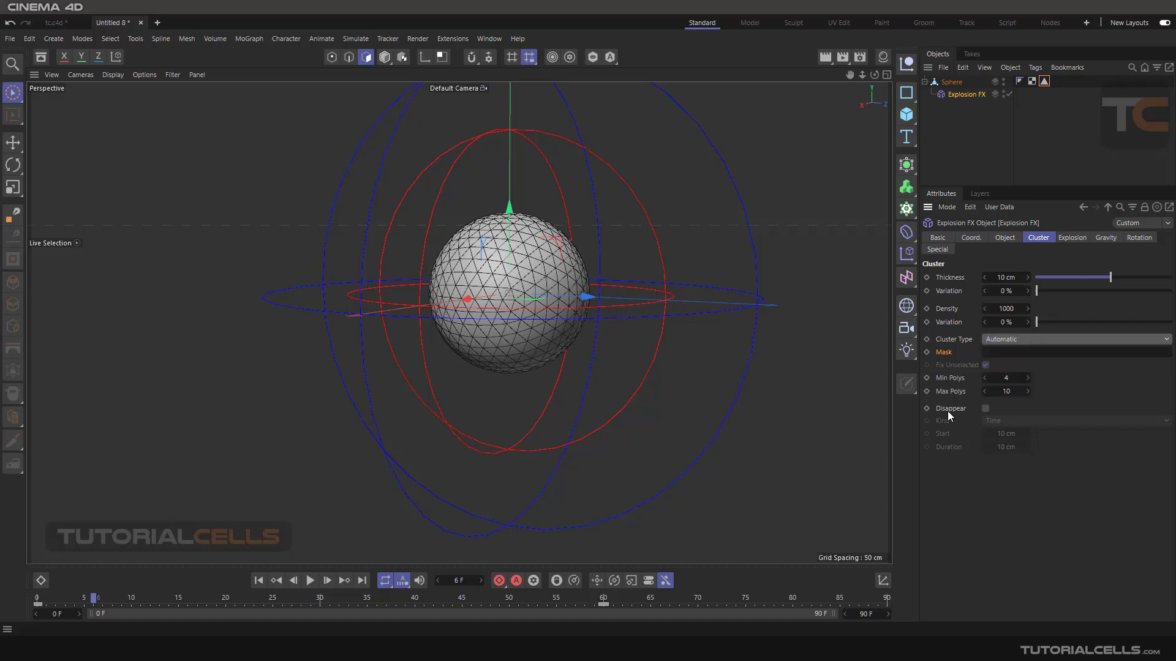
Activate the Move tool and scrub the timeline forward to frame 14 to spread the unmasked clusters.
scroll(417, 330, down, 5)
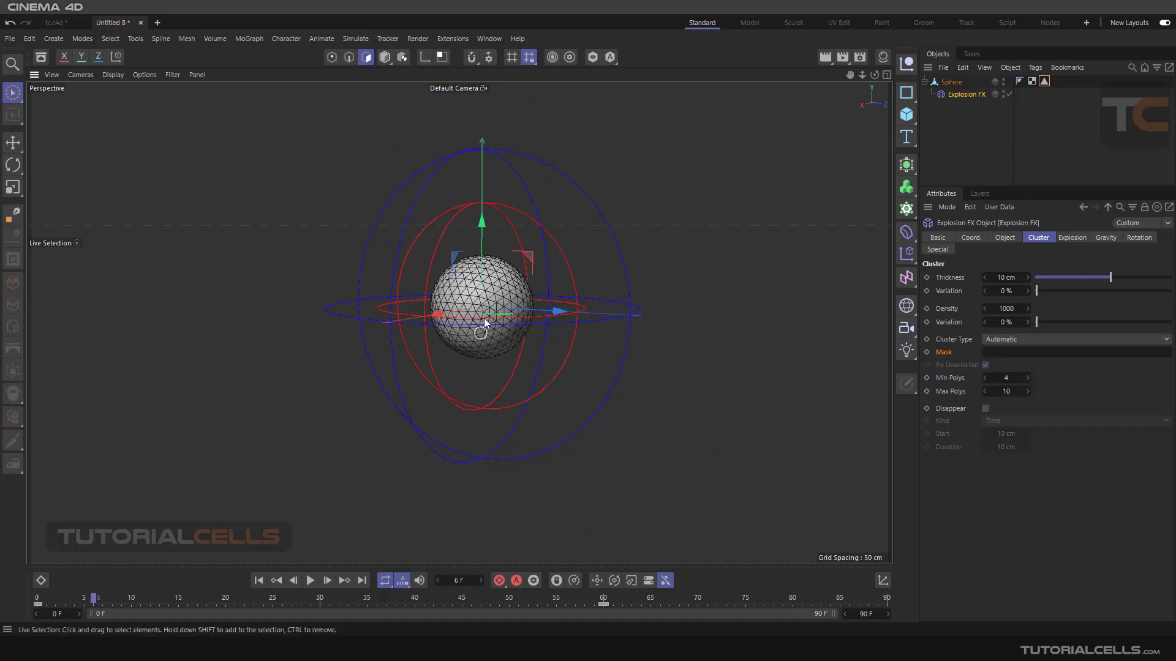
key(e)
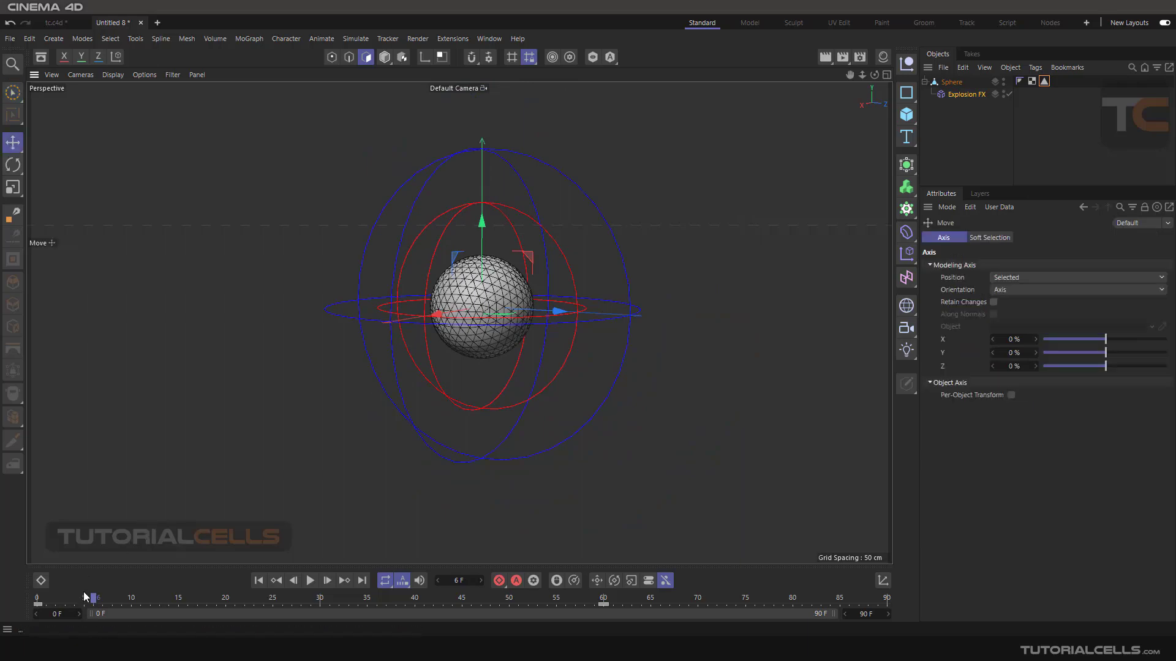
click(104, 600)
drag(104, 600, 172, 582)
scroll(423, 355, down, 5)
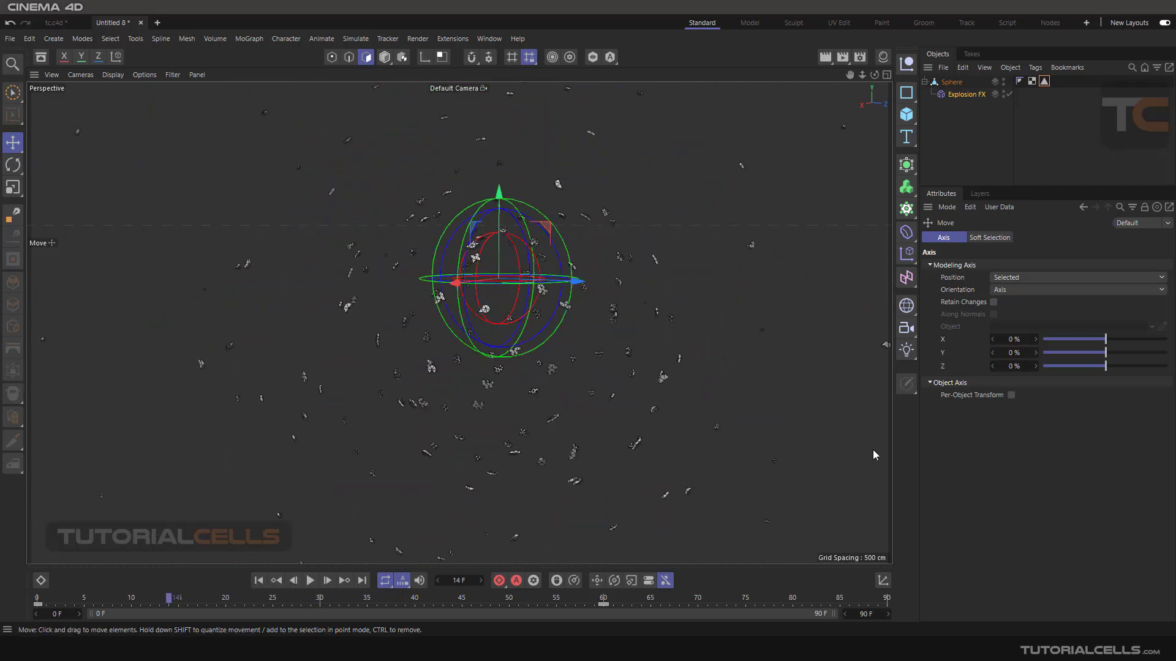
Enable the Disappear option in the Explosion FX deformer's cluster settings.
click(965, 96)
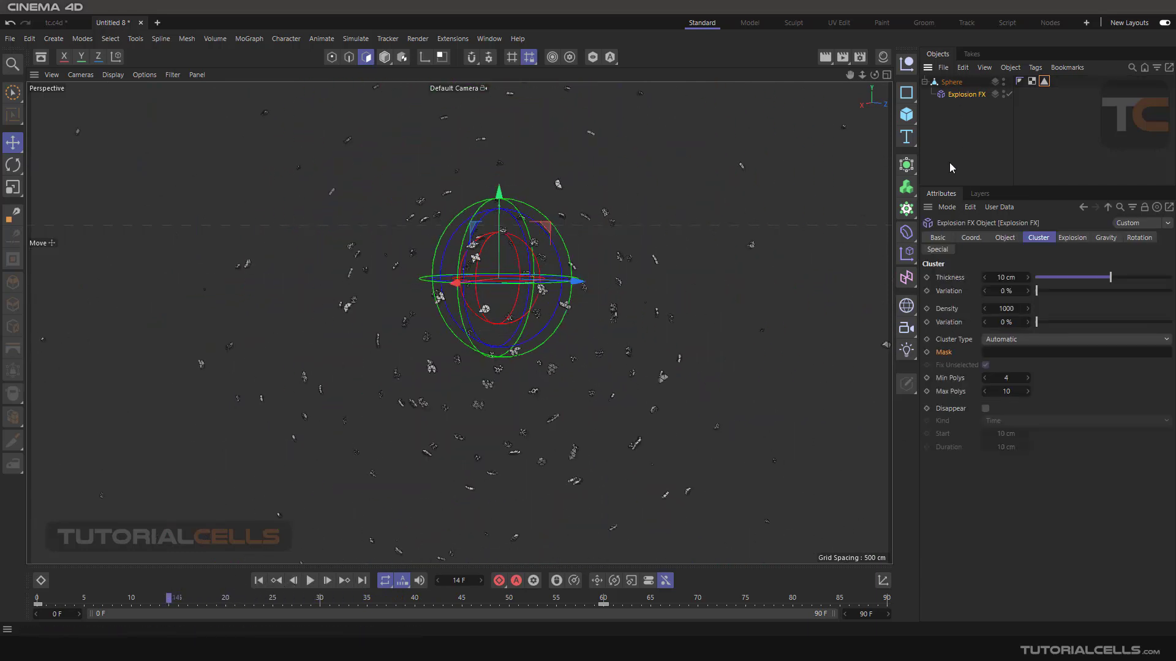
click(986, 409)
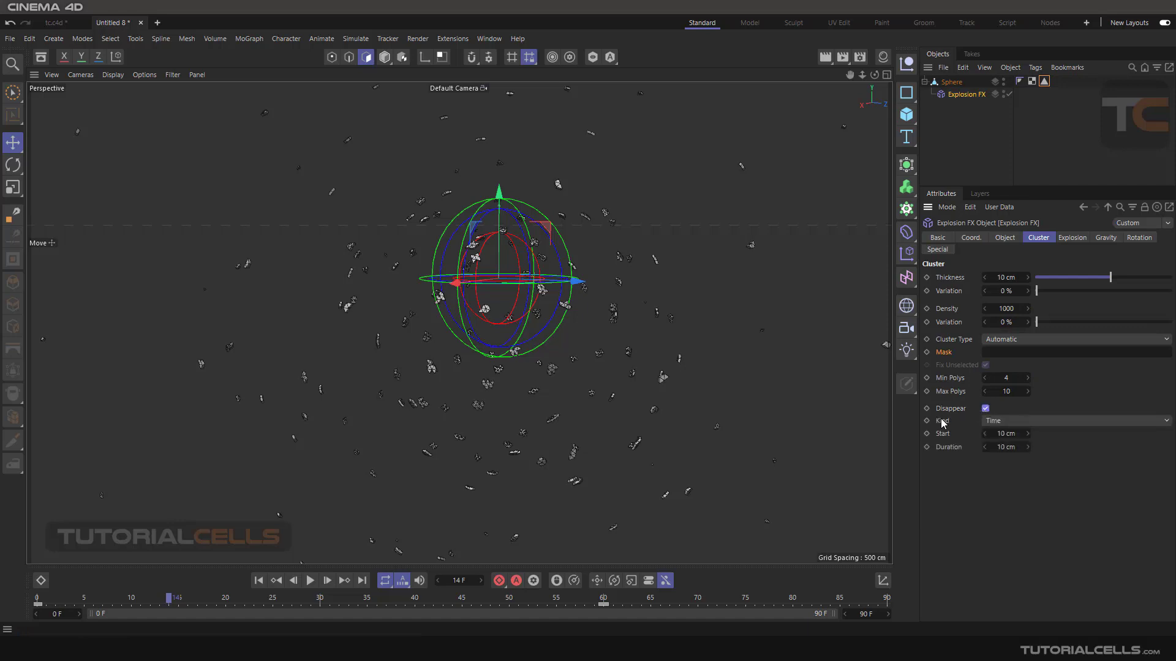
Keep the Disappear kind on Time, set its Duration to 50 cm, and scrub the timeline forward to frame 20.
scroll(500, 321, up, 2)
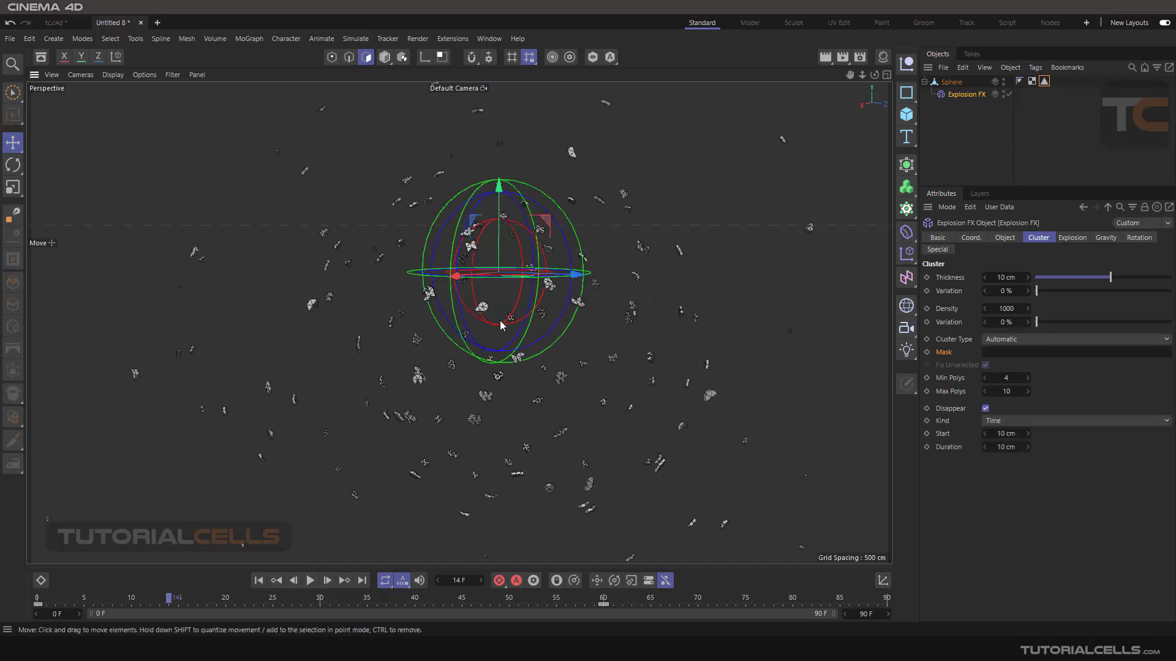
scroll(510, 326, up, 2)
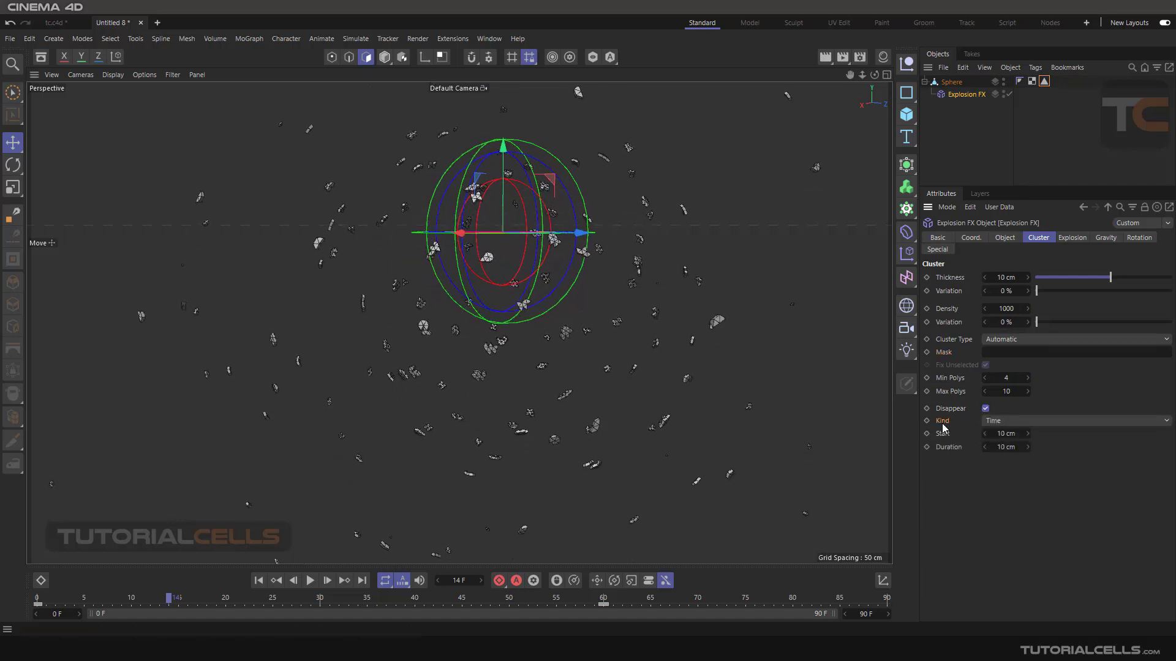
click(1017, 422)
click(1012, 432)
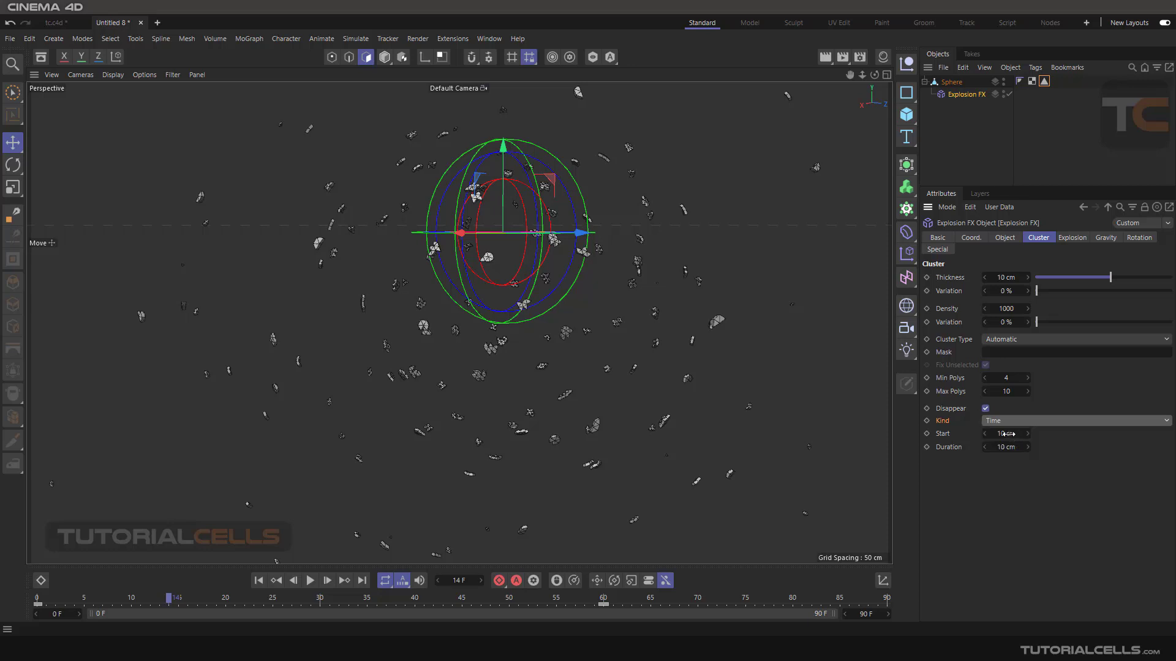
click(1008, 434)
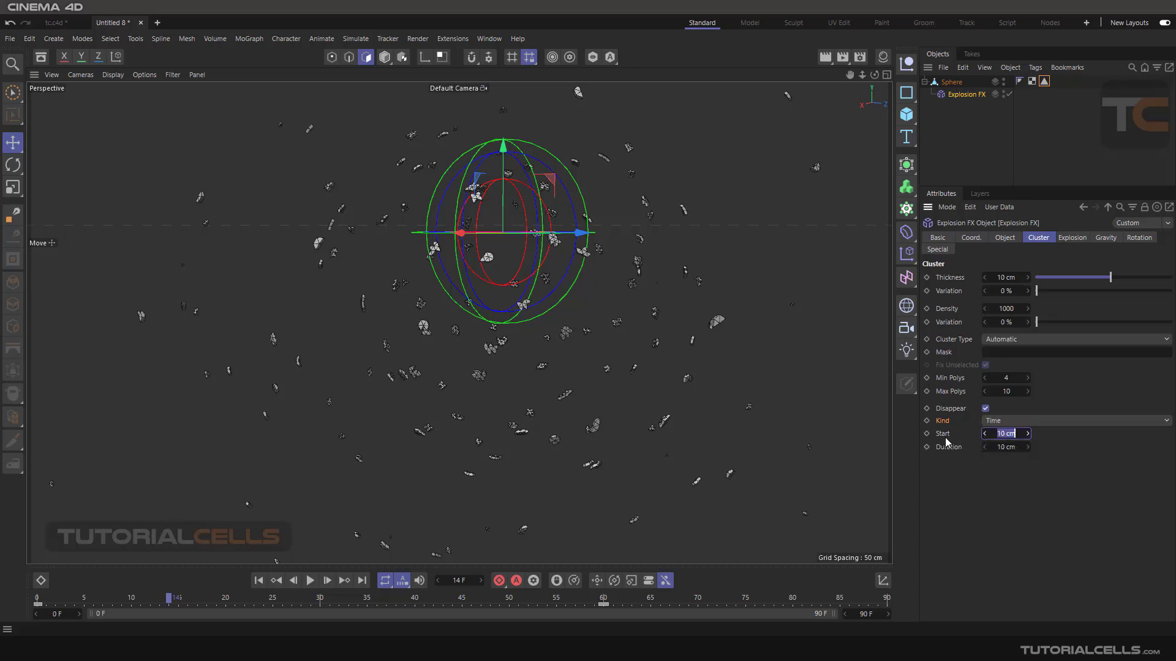
click(999, 446)
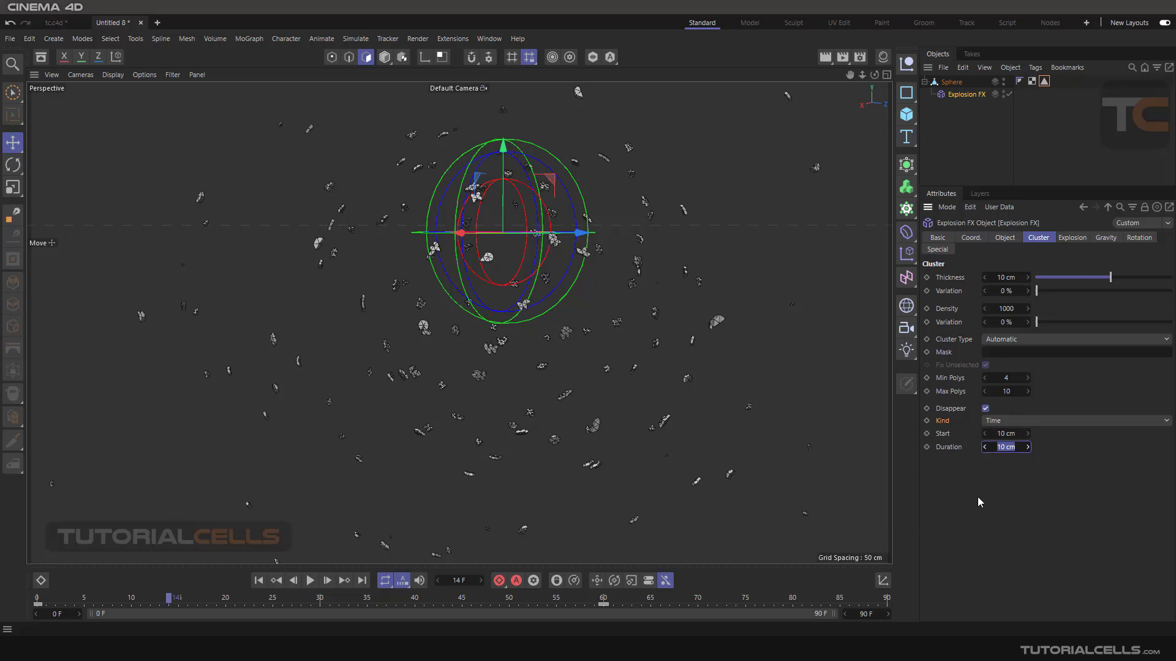
text(50)
key(Return)
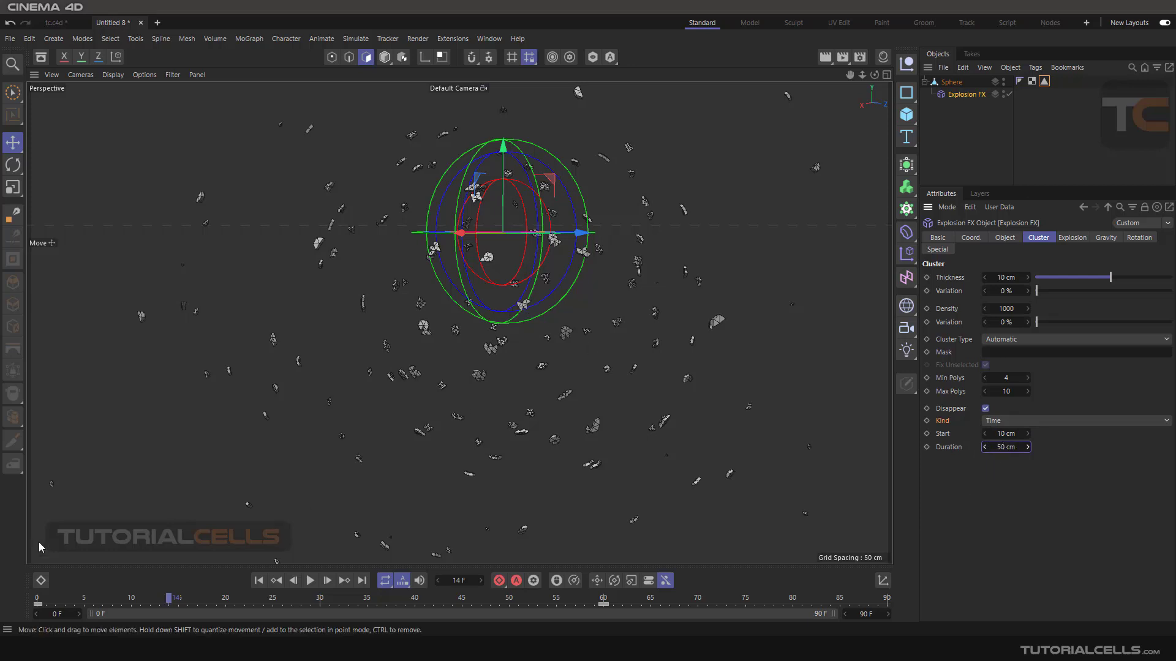
drag(169, 603, 226, 595)
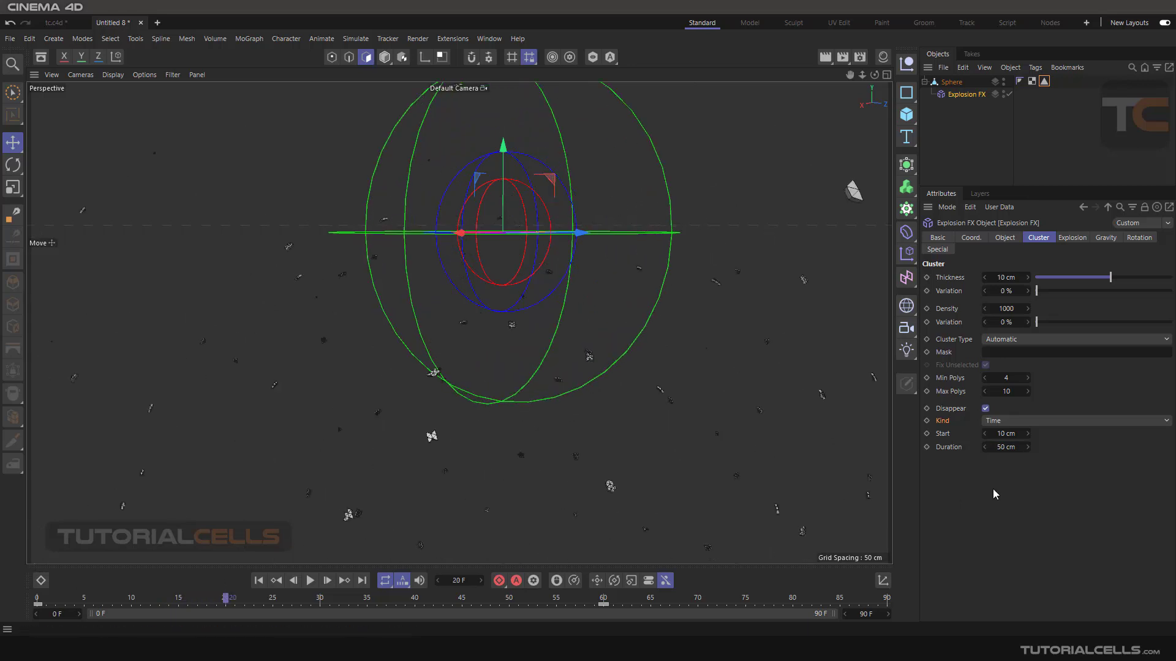
Reduce the Disappear Duration to 16 cm and scrub forward to frame 22 to check the shrinking fragments.
click(1005, 447)
drag(1005, 447, 987, 447)
drag(853, 191, 574, 423)
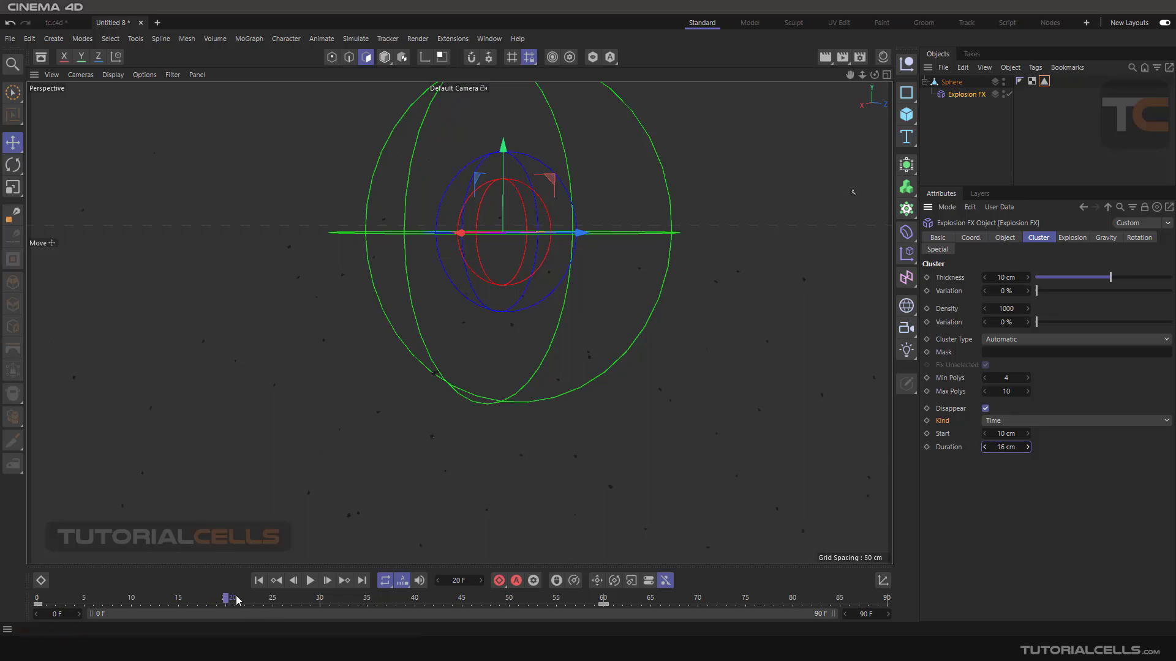
mouse_move(231, 598)
mouse_down()
mouse_move(160, 598)
mouse_move(241, 612)
mouse_up()
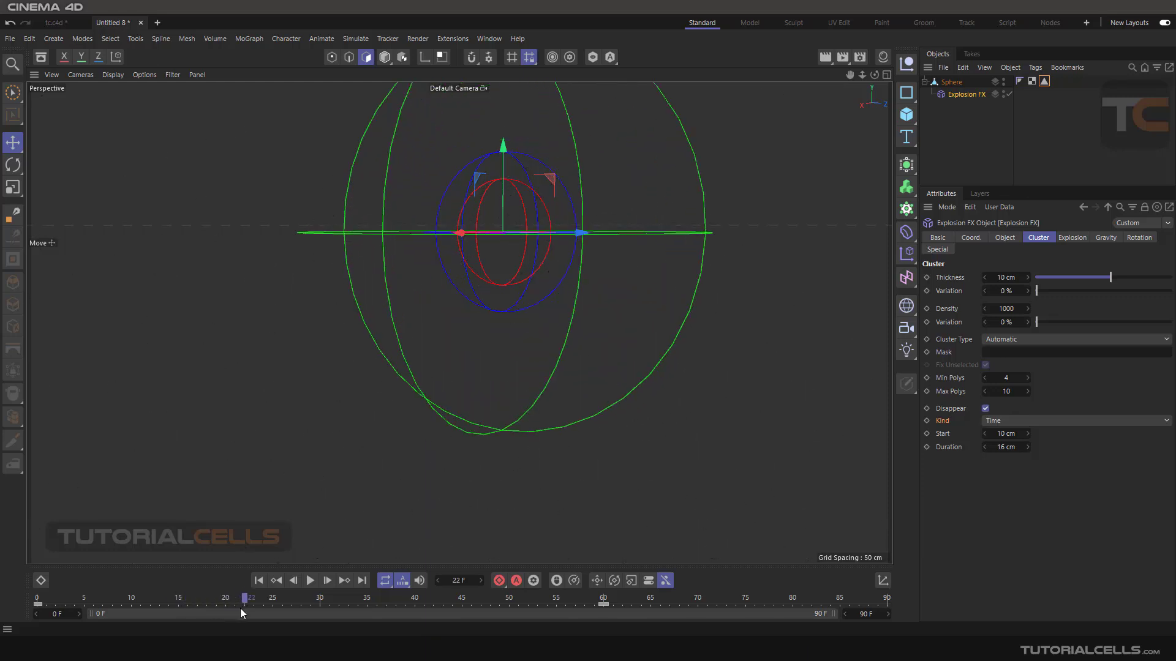
Set the Disappear Start to 0 cm and scrub the timeline back to frame 17.
click(1001, 431)
text(0)
key(Return)
drag(245, 599, 196, 586)
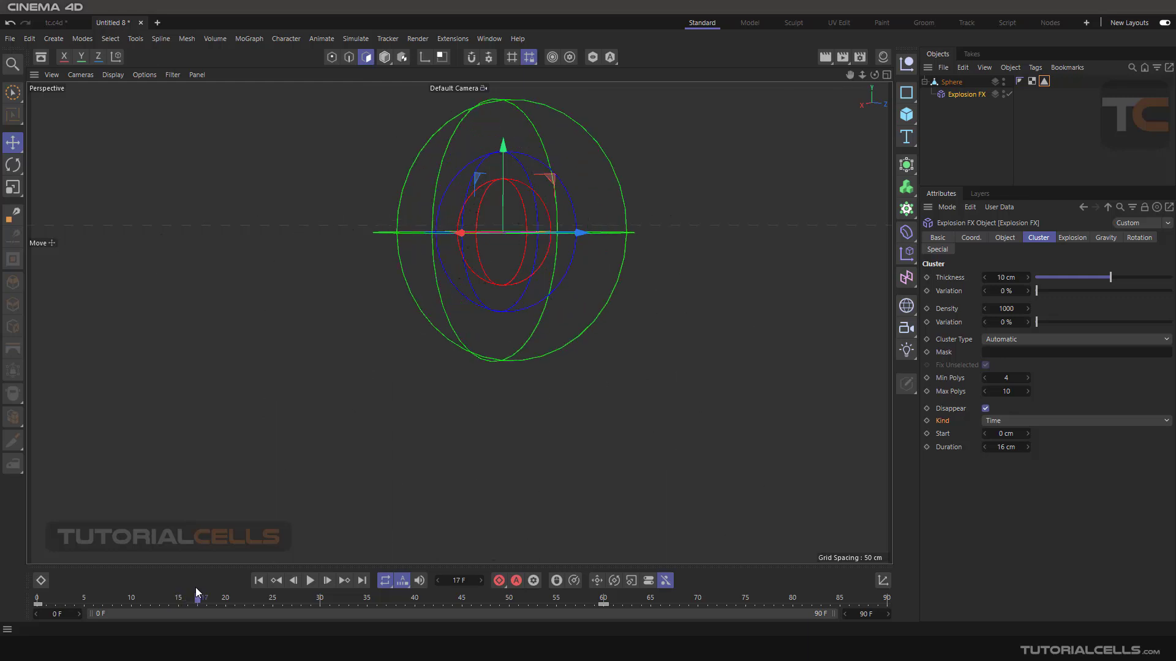
Restore the Disappear Duration to 50 cm and scrub forward to frame 23 to watch the fragments vanish.
click(1000, 447)
text(50)
key(Return)
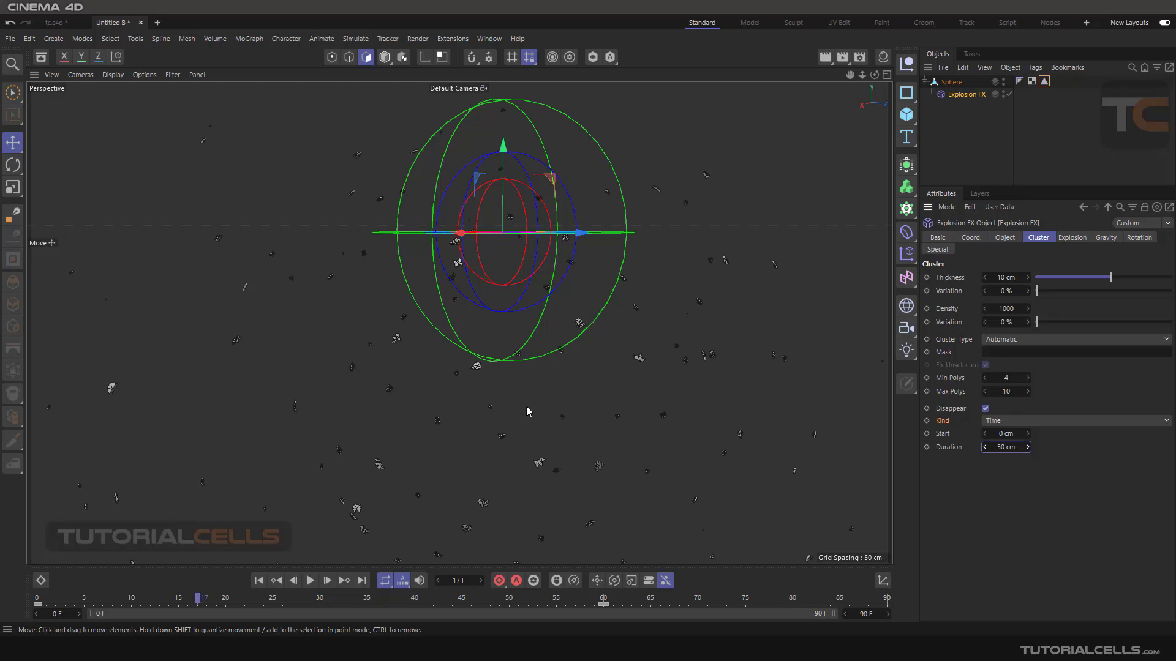
middle_drag(480, 373, 480, 354)
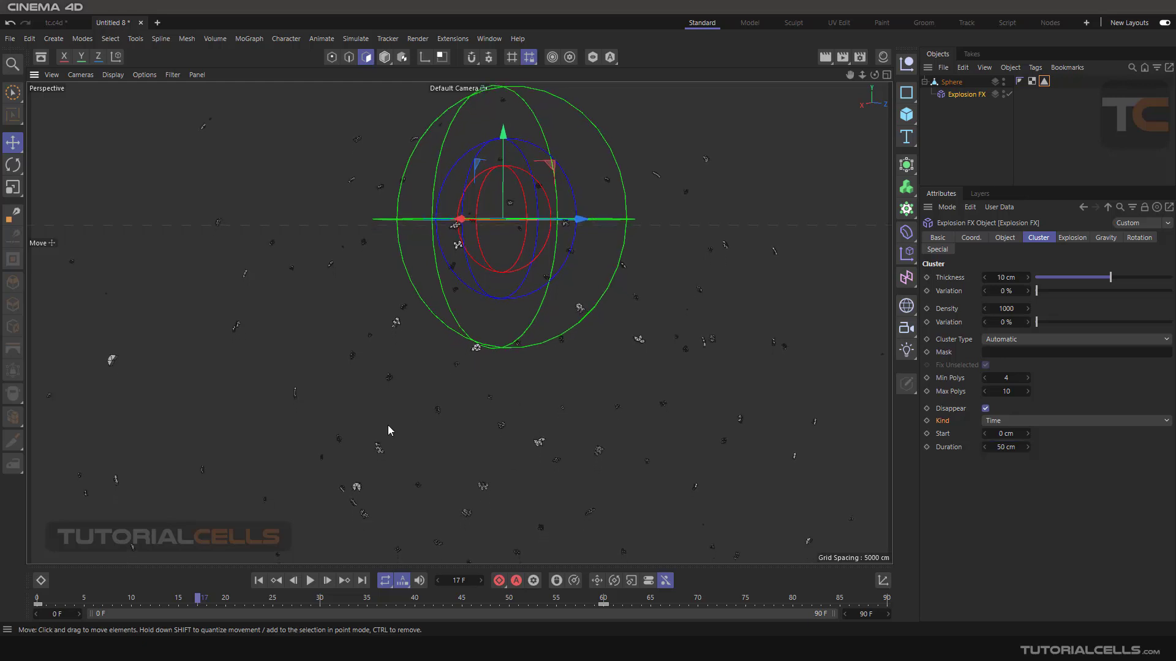
drag(197, 599, 256, 599)
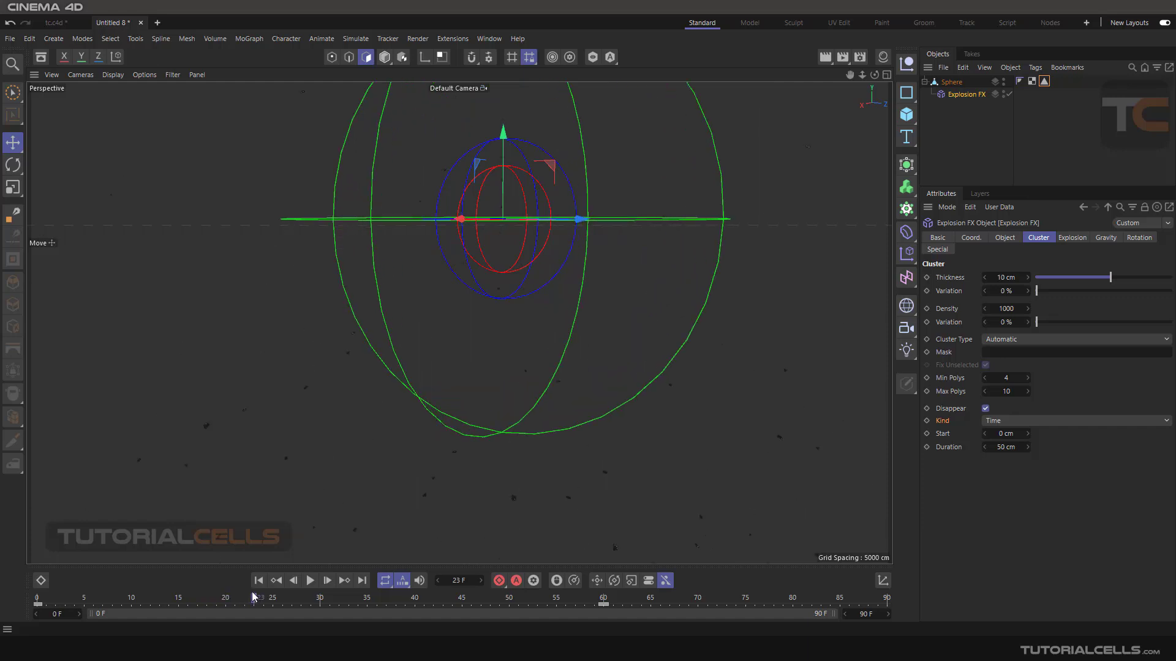
Raise the Disappear Duration to 154 cm and switch the Disappear kind to Distance.
drag(1005, 446, 1053, 446)
click(997, 421)
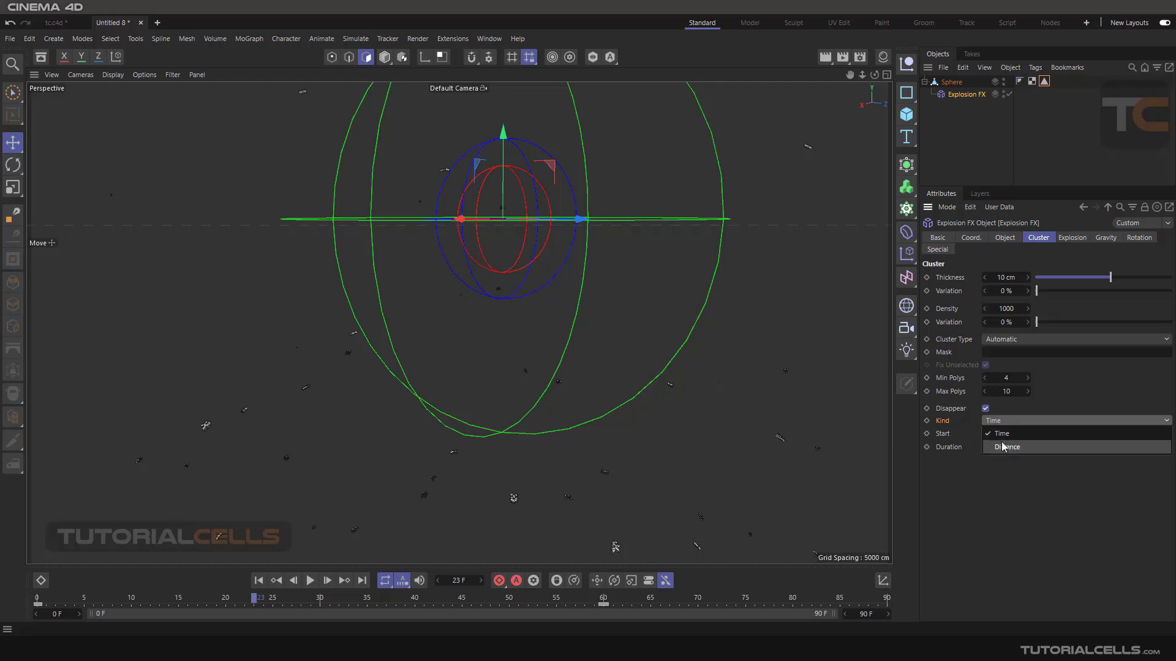
click(1001, 447)
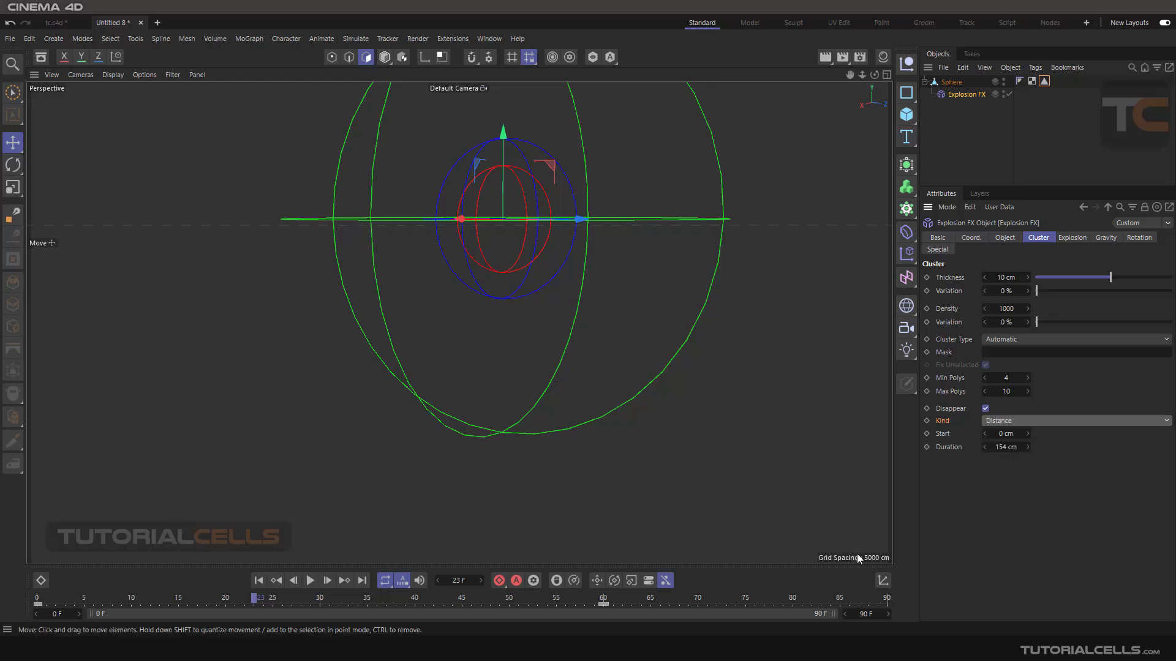
Try a distance-based Disappear Start of 41 cm with a 25 cm Duration, and scrub back to frame 13.
alt+drag(604, 365, 555, 277)
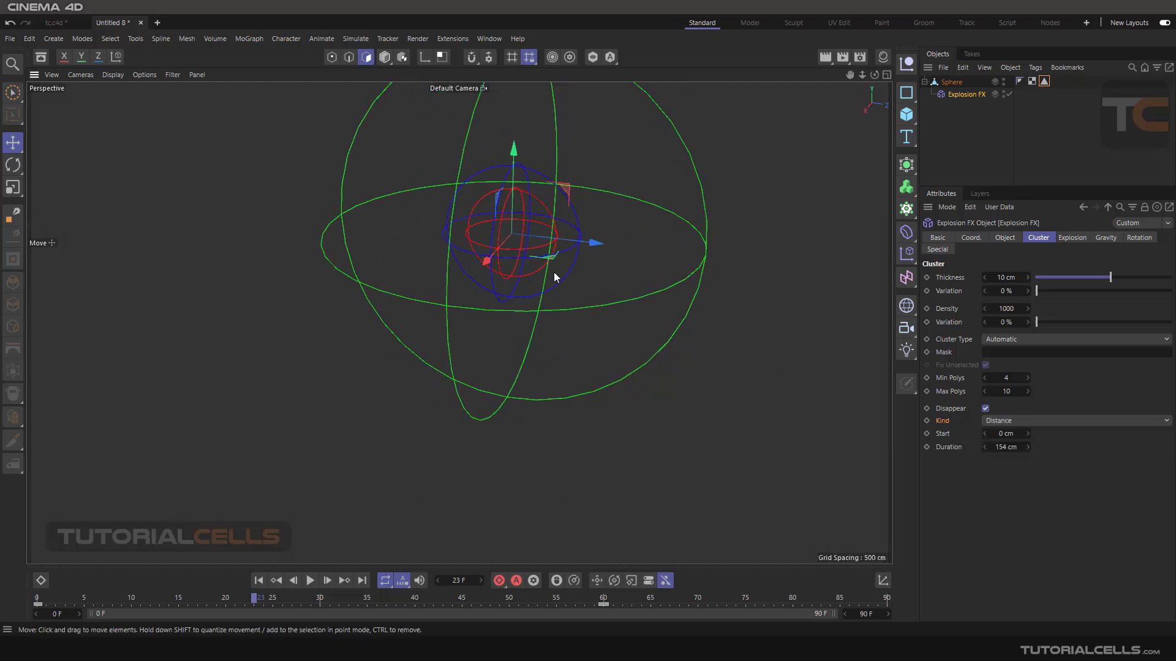
scroll(555, 277, up, 3)
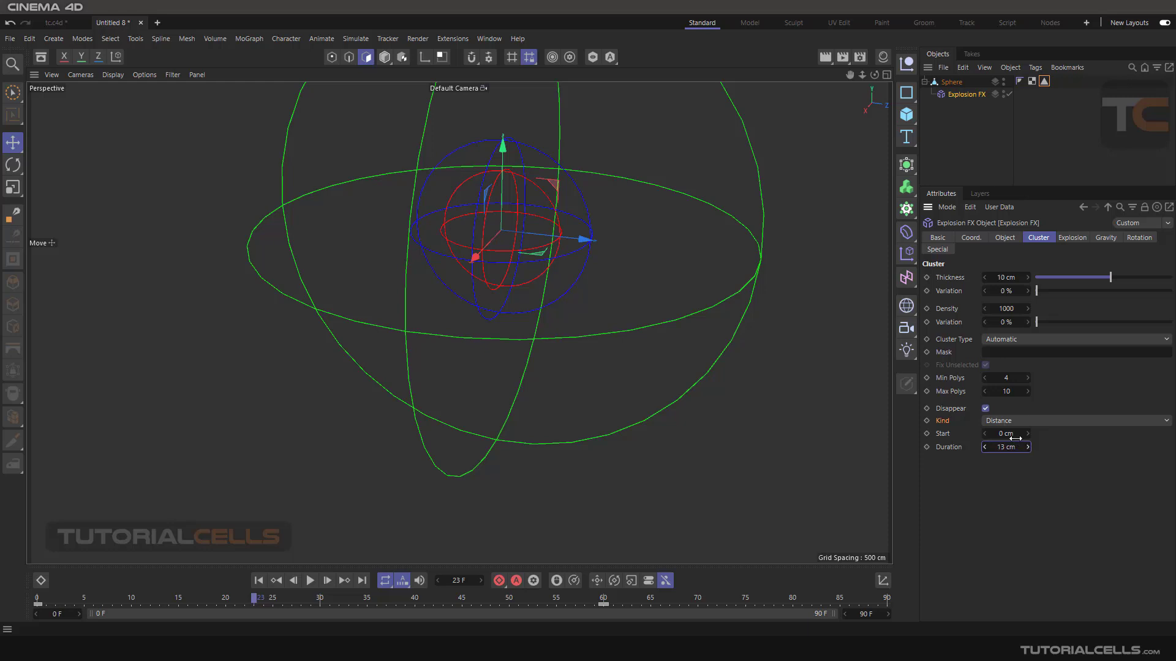
drag(1016, 438, 1023, 439)
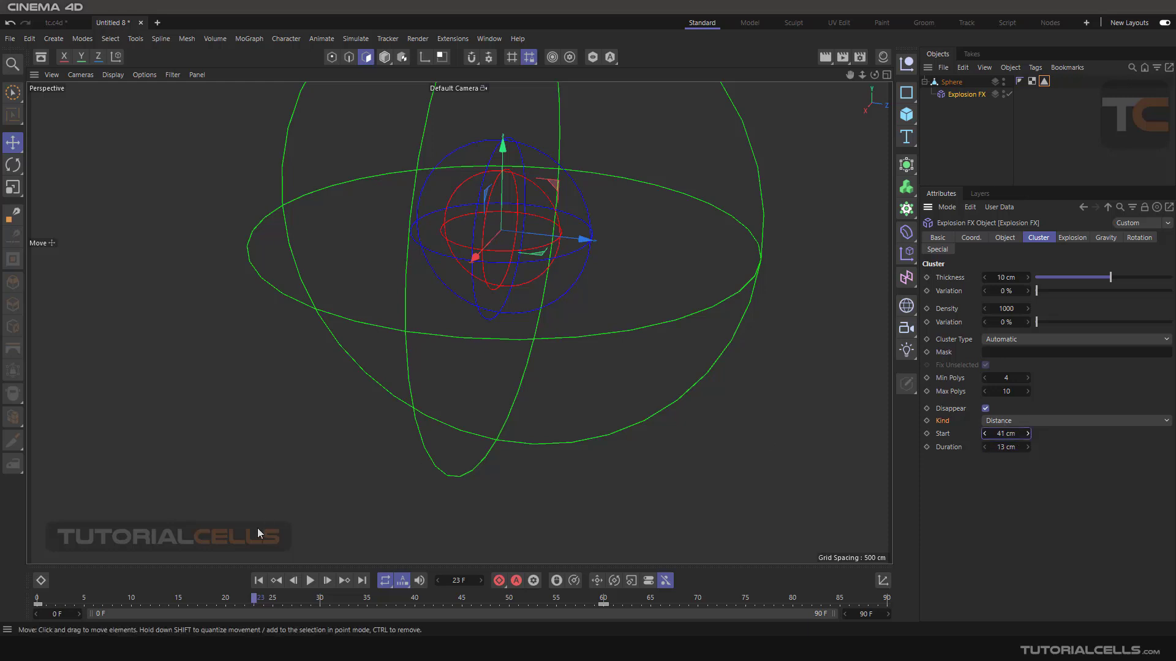
drag(255, 597, 154, 572)
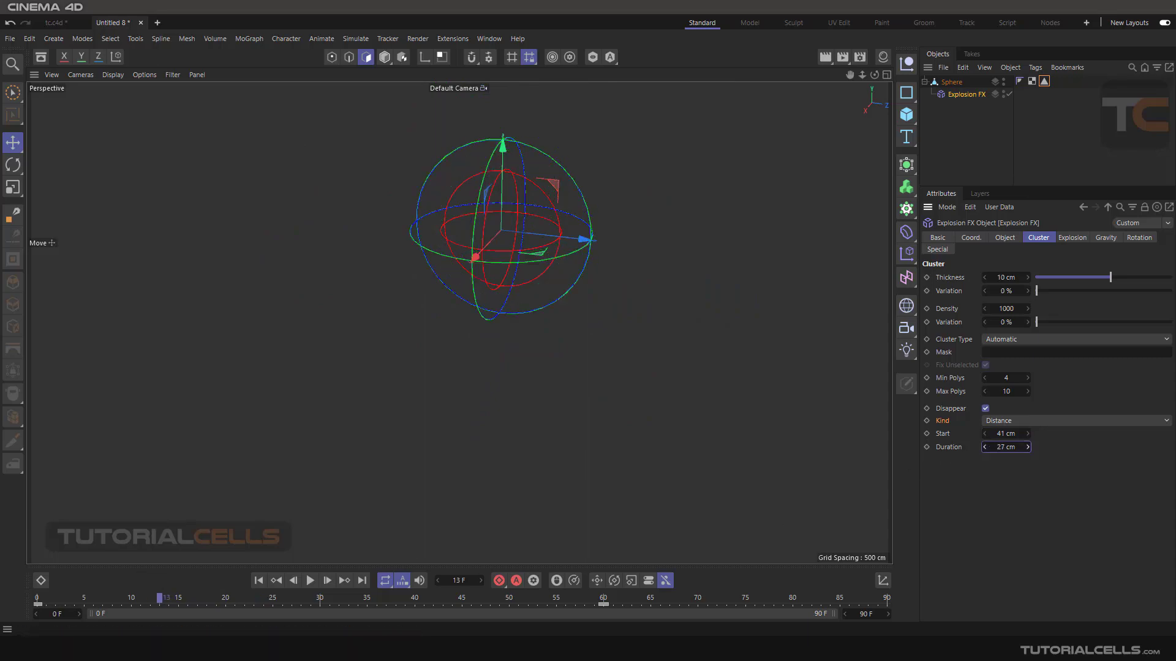
scroll(626, 297, up, 5)
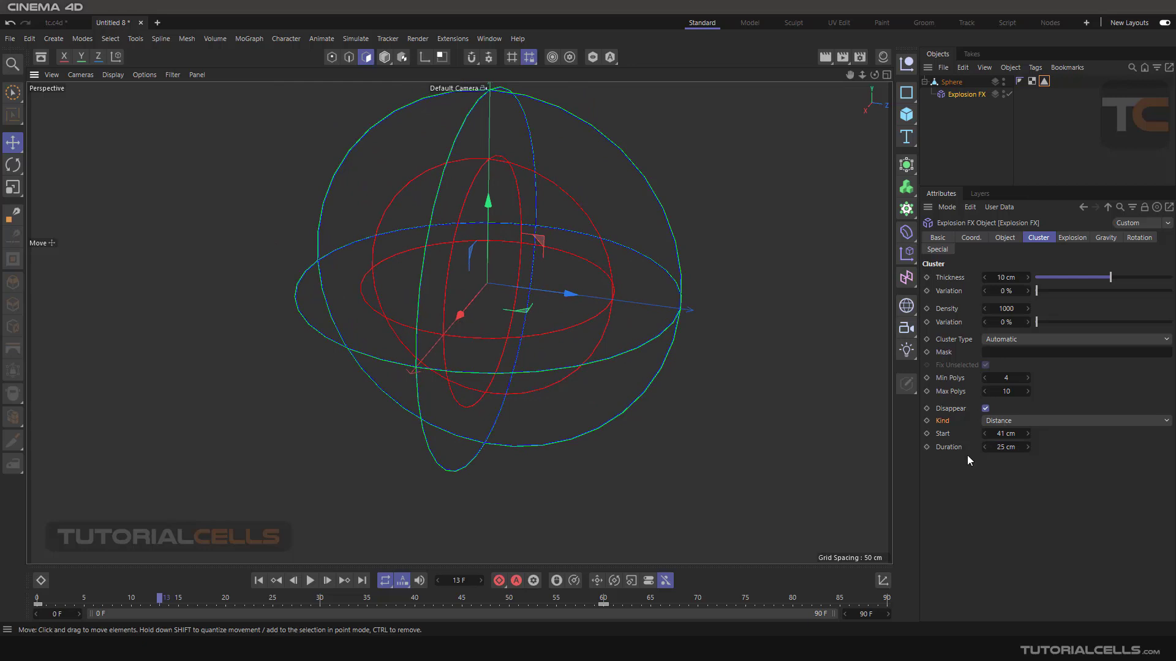
Lower the distance-based Disappear Start to 10 cm.
drag(1006, 434, 989, 433)
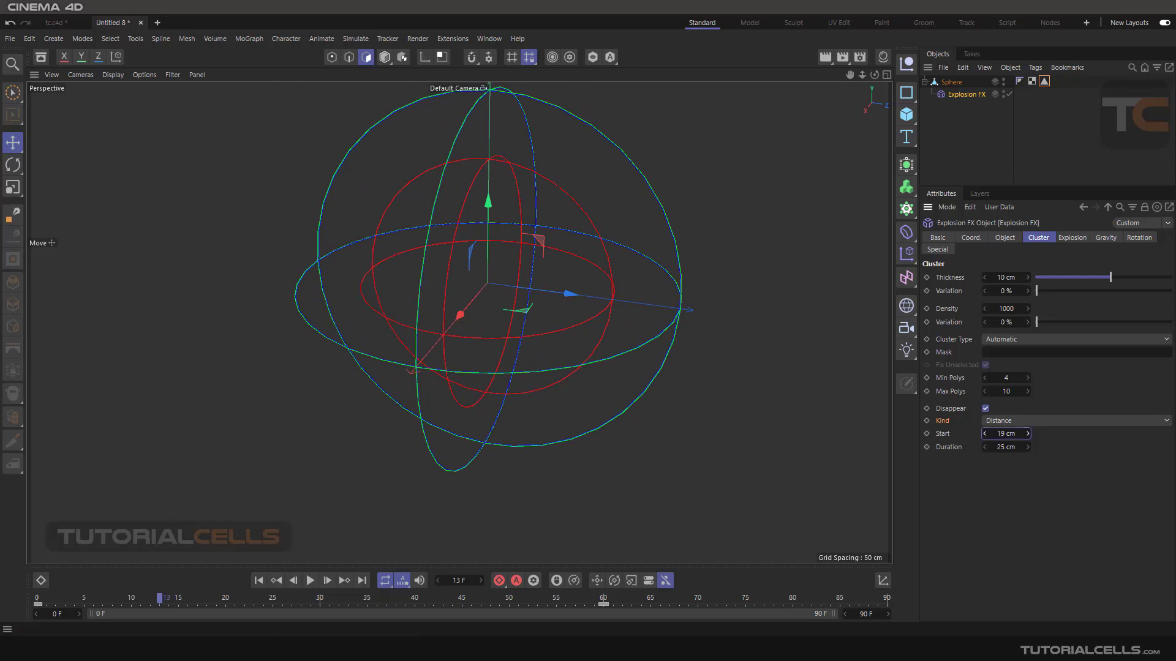
drag(1027, 433, 1027, 437)
text(10)
key(Return)
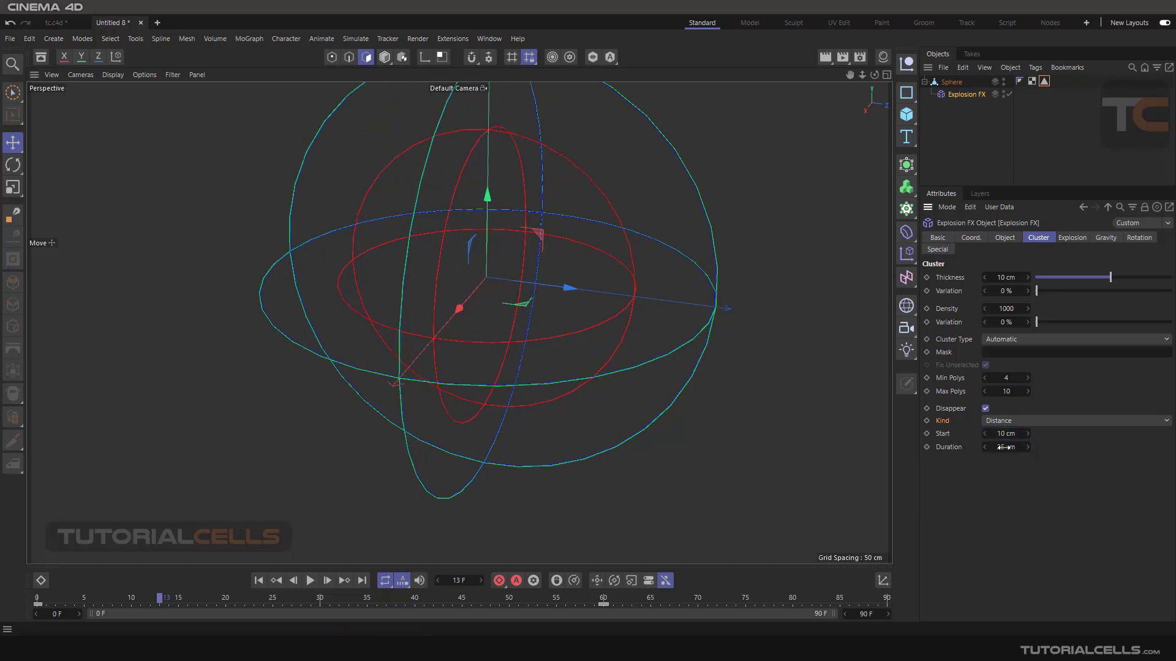
Raise the distance-based Disappear Duration to 583 cm and further to 1285 cm, comparing the fragments at frames 10 and 13.
drag(1013, 453, 1035, 453)
scroll(336, 414, down, 5)
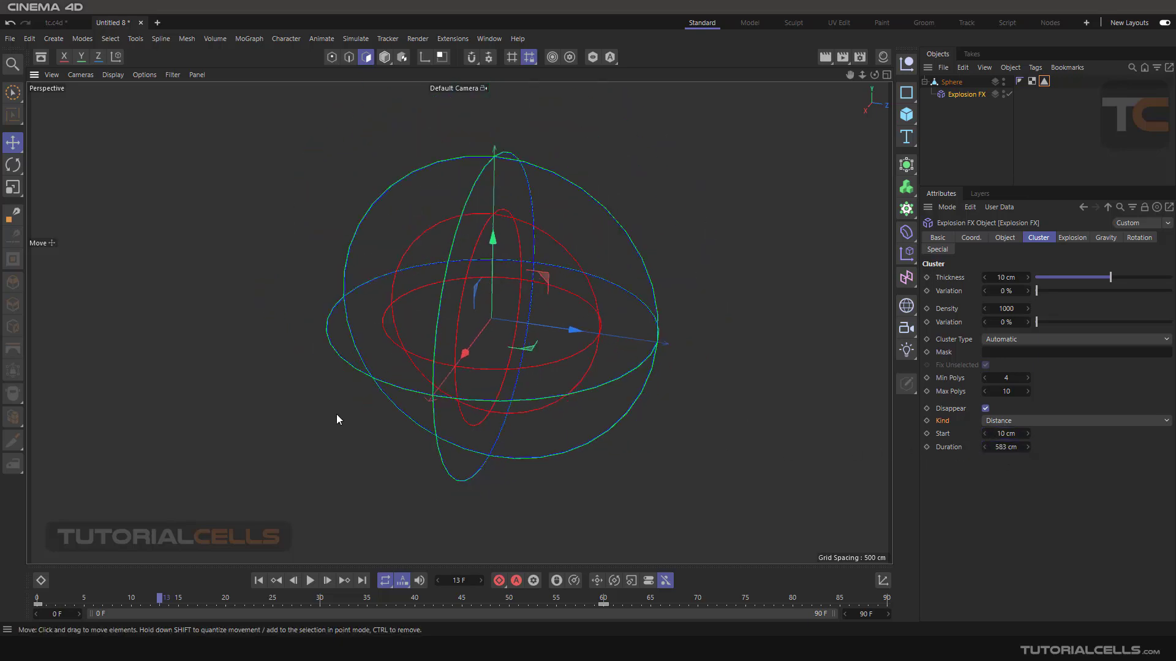
drag(178, 600, 130, 583)
scroll(457, 363, up, 4)
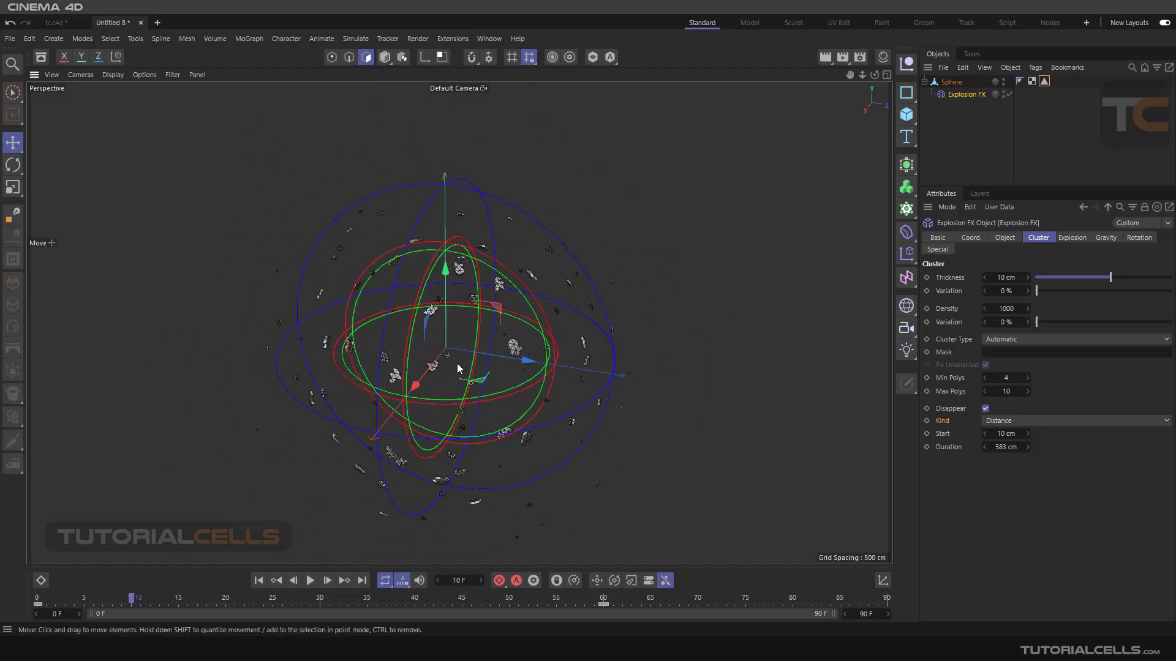
scroll(496, 332, up, 2)
drag(1028, 447, 1112, 447)
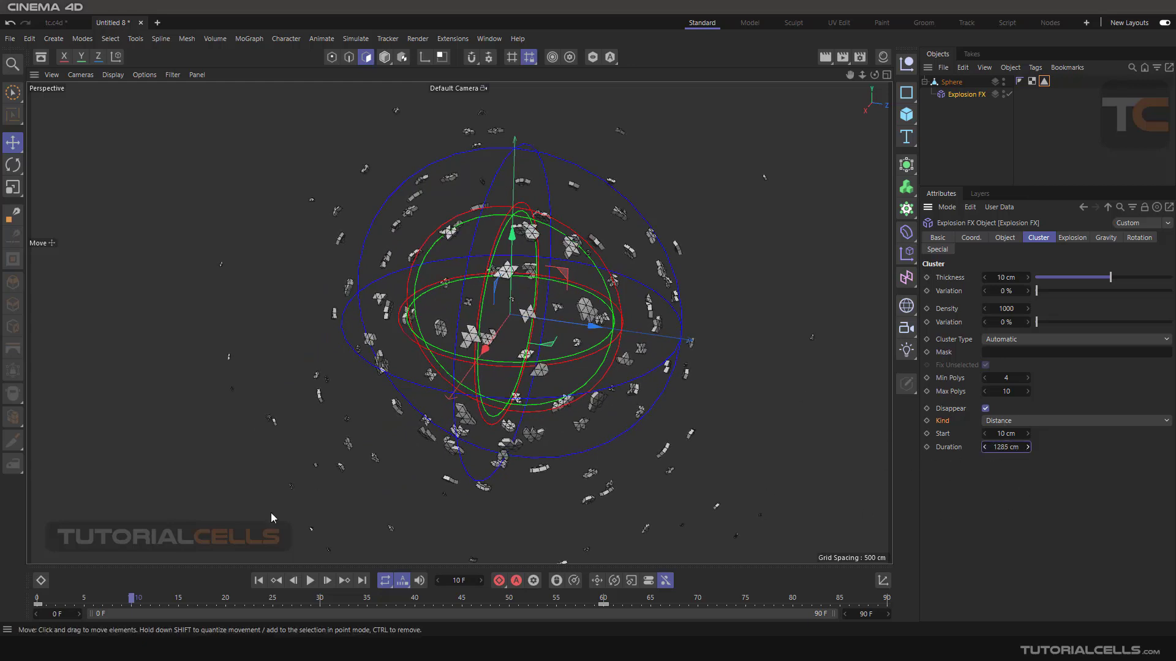
drag(135, 599, 164, 587)
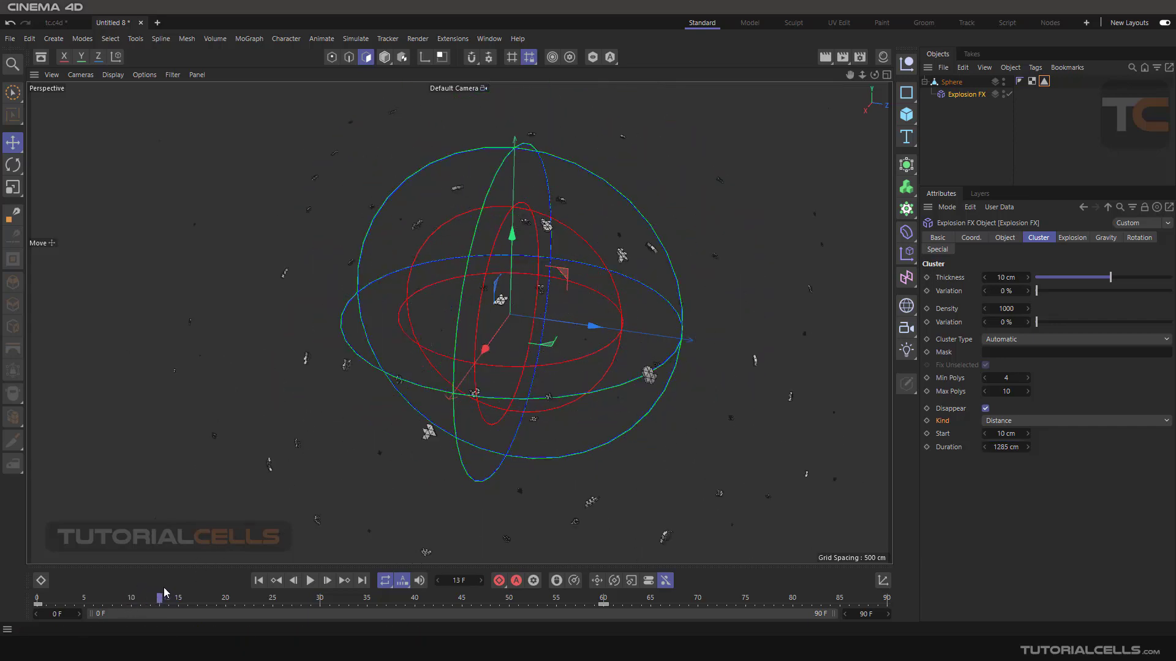
Switch the Disappear kind back to Time and scrub the timeline back to frame 10.
click(998, 420)
click(1001, 433)
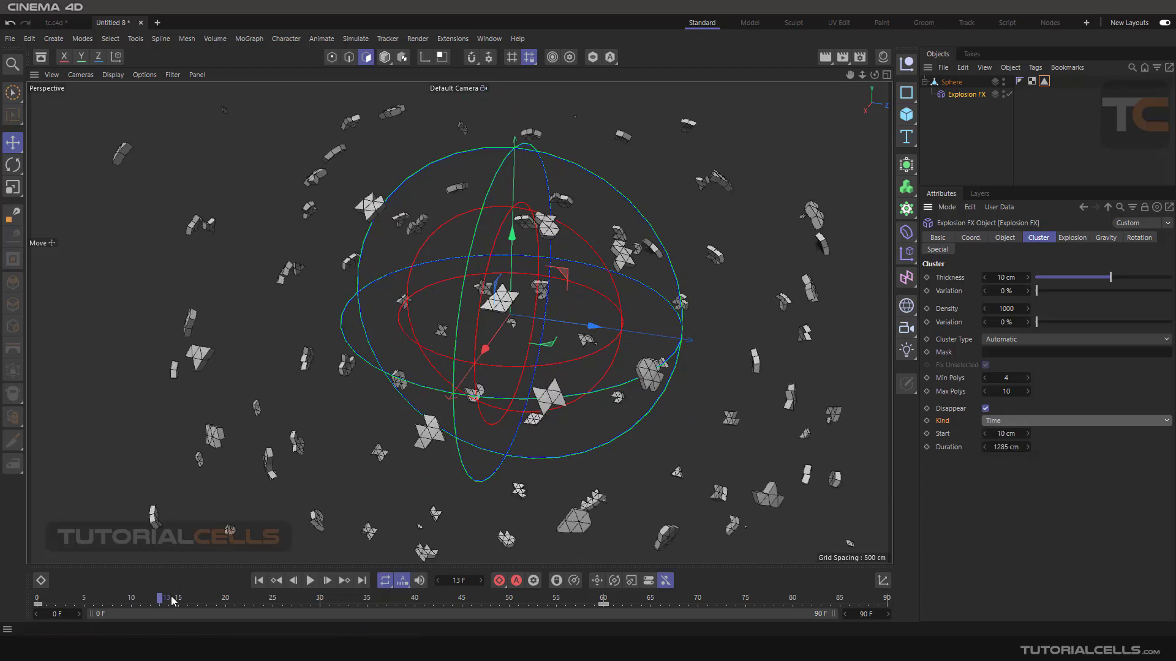
drag(161, 599, 131, 599)
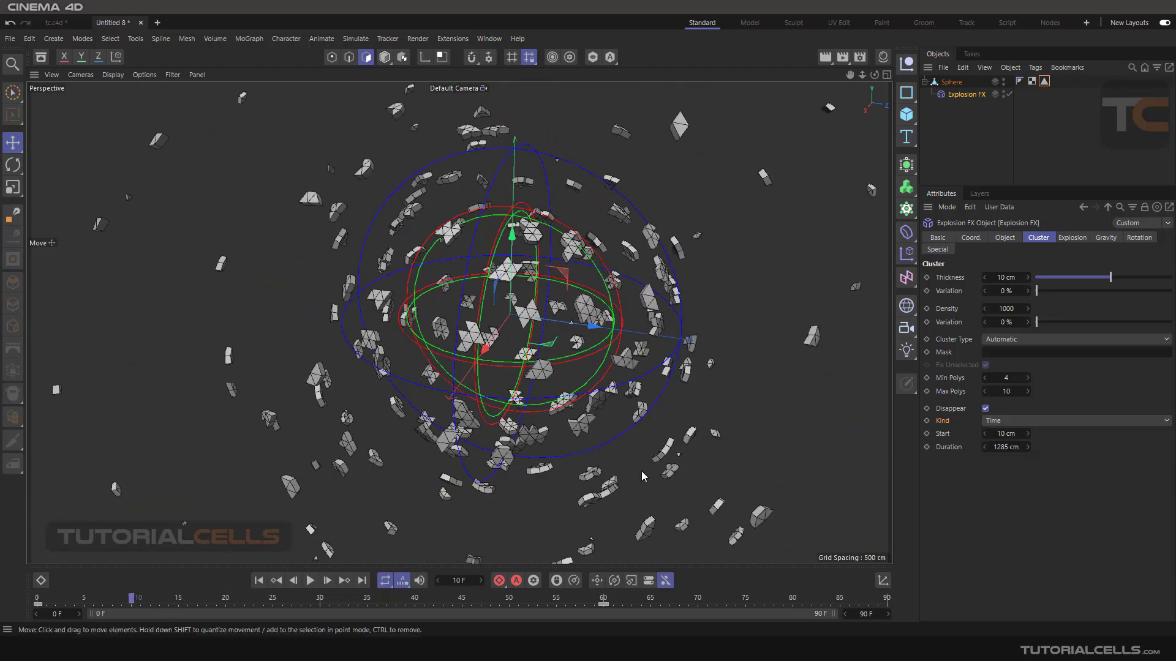
Disable the Disappear option for the clusters and scrub the timeline back to frame 8.
click(985, 409)
click(986, 408)
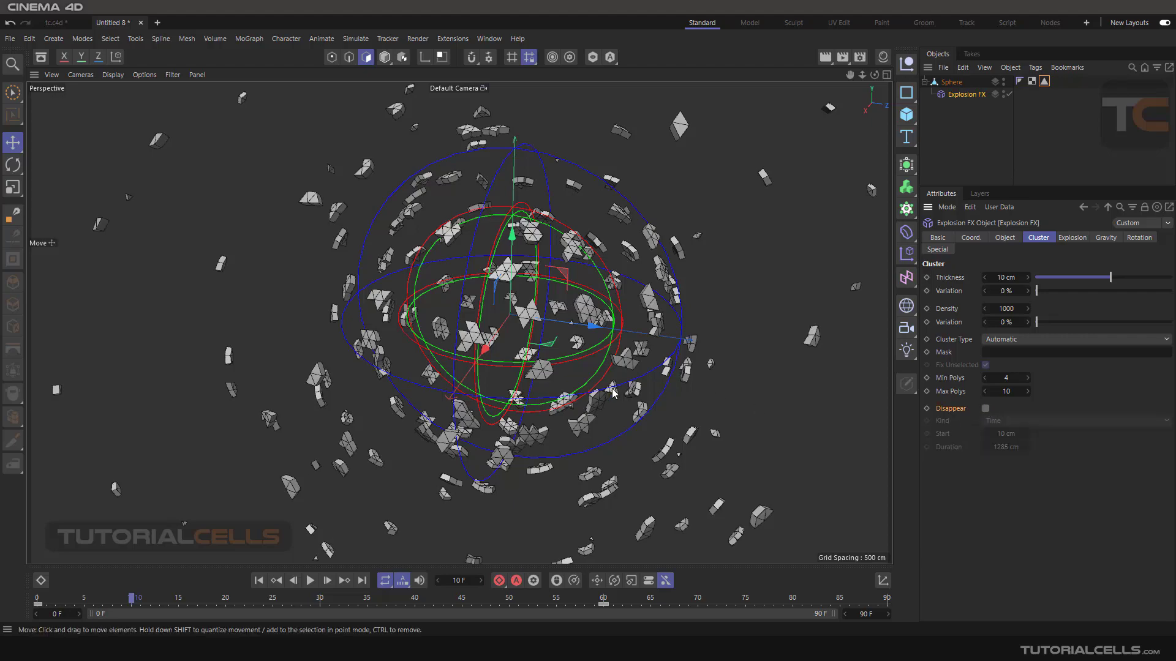
scroll(529, 361, down, 3)
scroll(529, 362, up, 6)
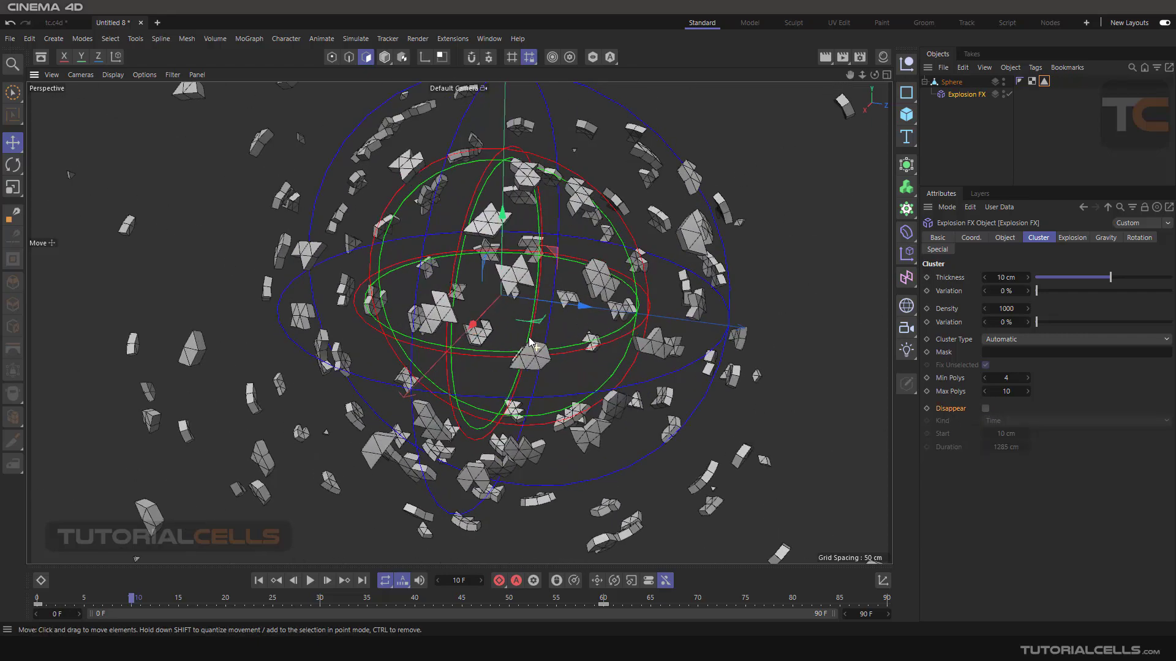
scroll(549, 323, up, 1)
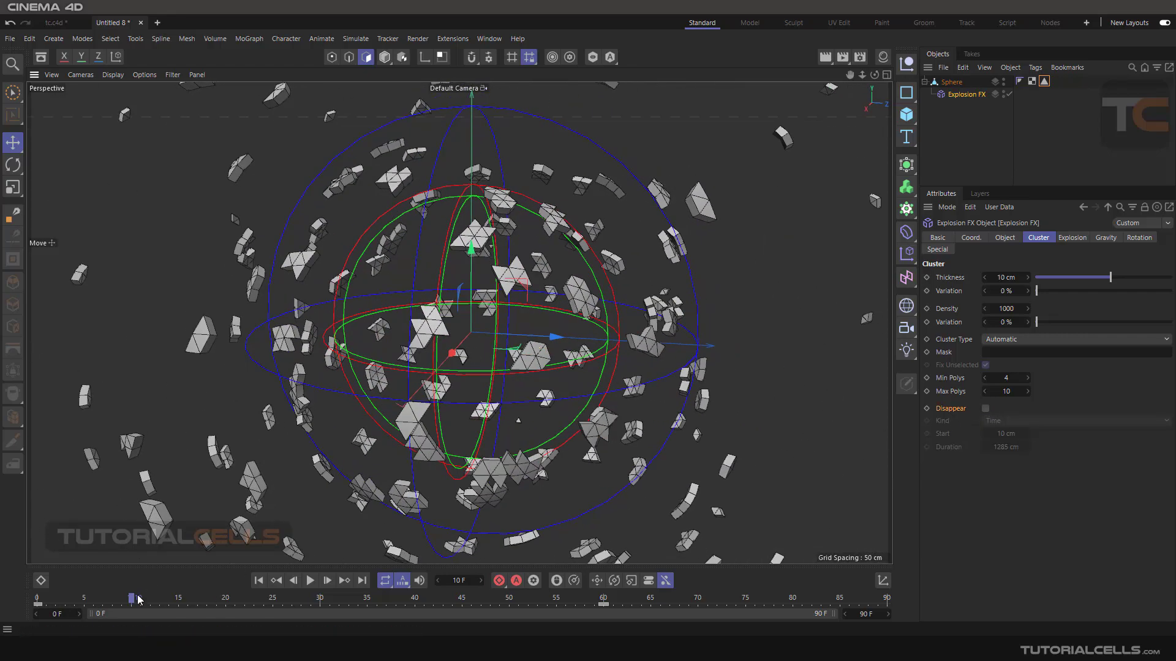
mouse_move(131, 599)
mouse_down()
mouse_move(100, 601)
mouse_move(113, 599)
mouse_up()
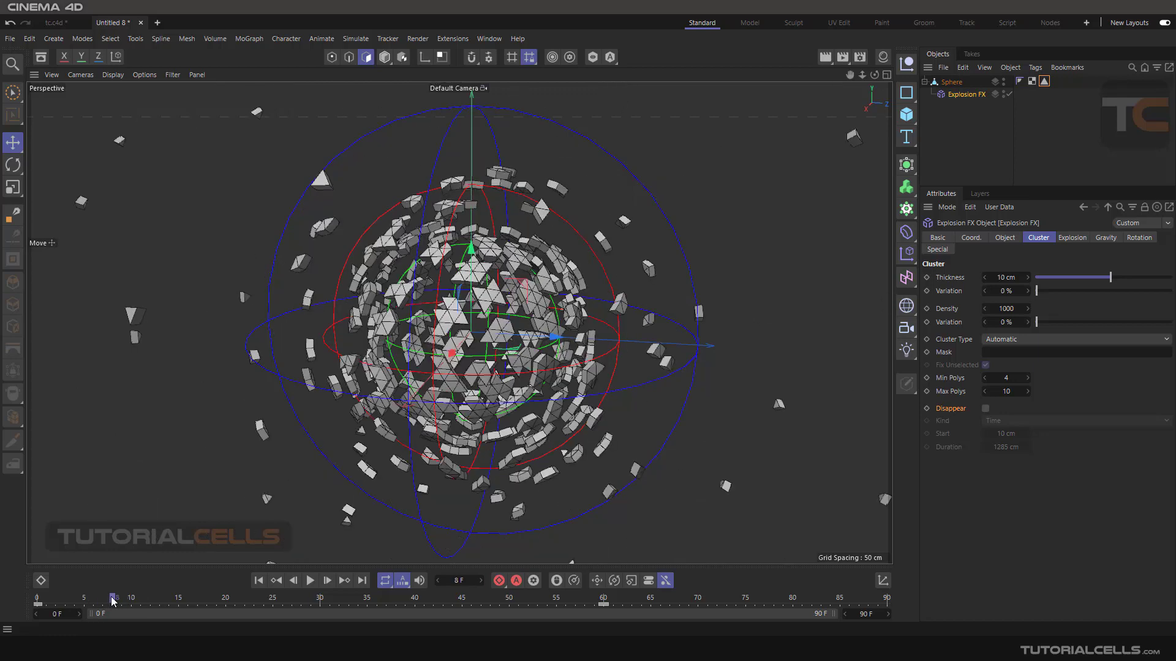
In the deformer's Explosion settings, set the Strength to 1161 and the strength Decay to 58 %.
click(1072, 239)
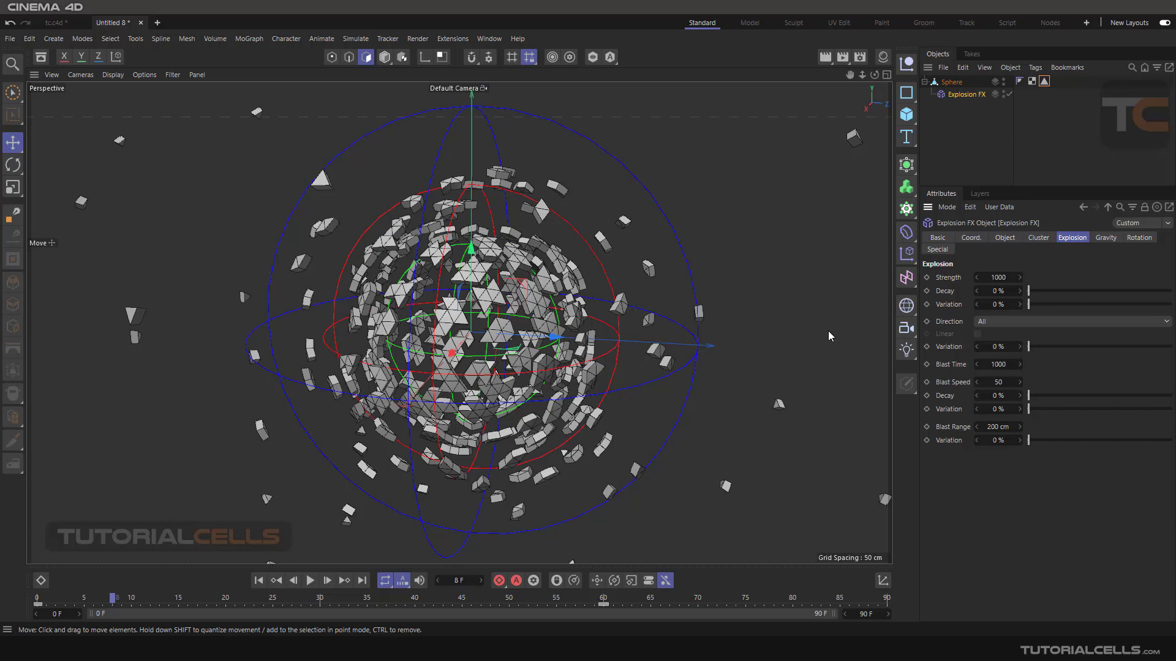
click(946, 277)
drag(977, 278, 1050, 278)
scroll(499, 336, down, 2)
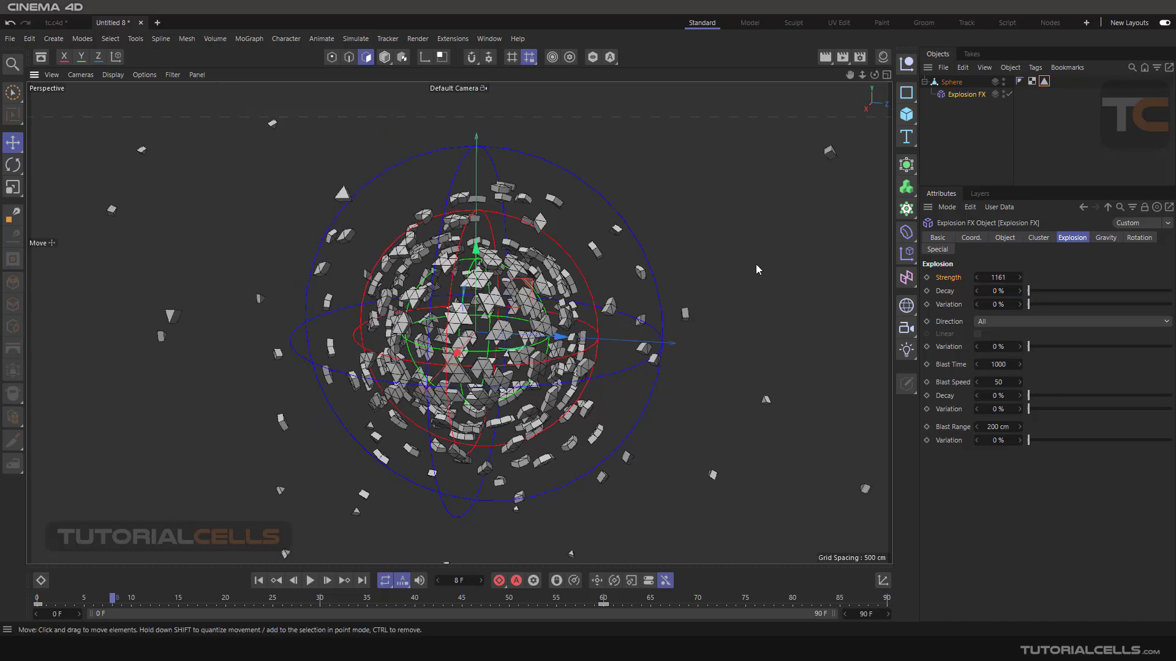
click(944, 293)
drag(1030, 296, 1111, 292)
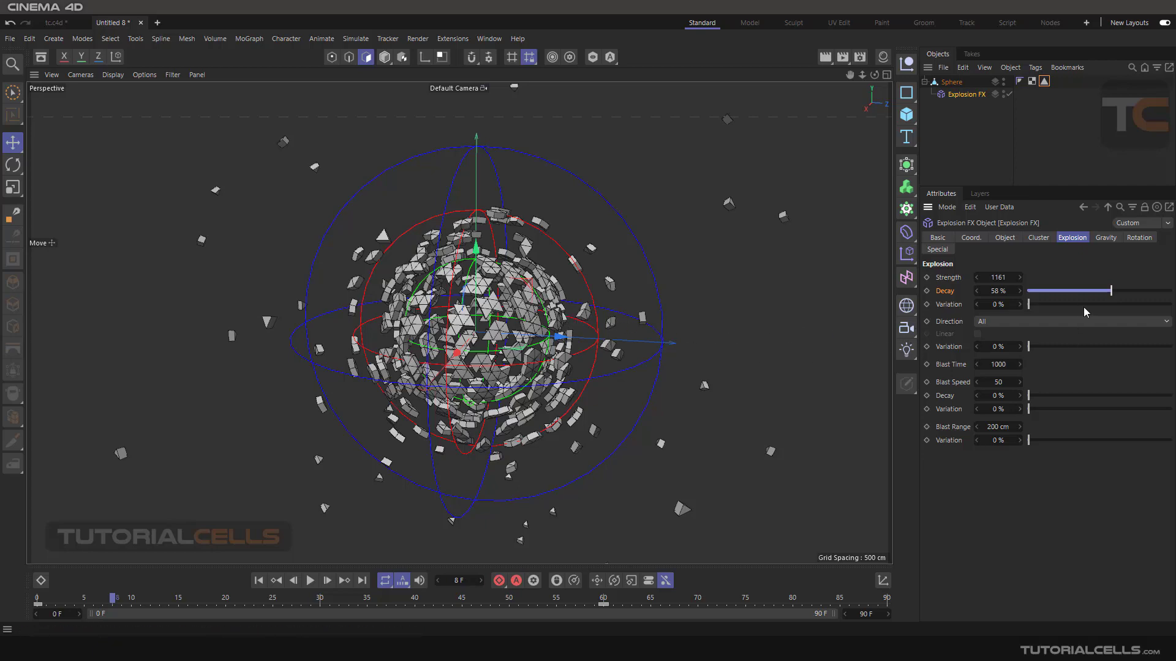
Reset the explosion strength Decay to 0 % and inspect how the fragments spread around the sphere.
drag(1108, 292, 1007, 300)
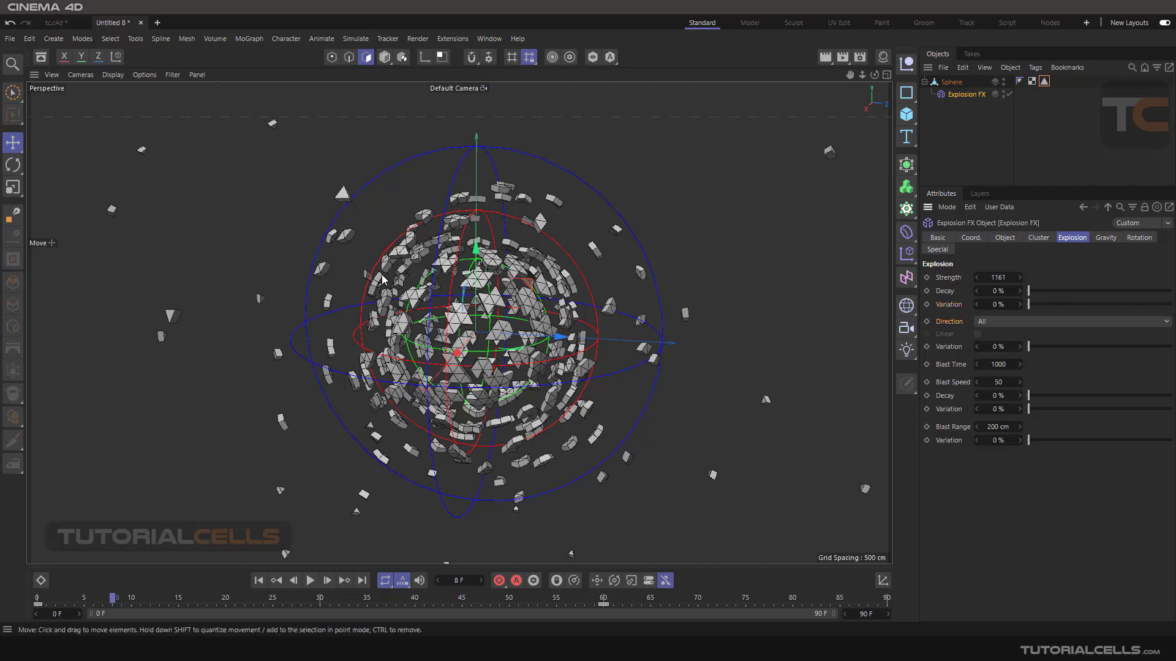
scroll(525, 303, down, 3)
scroll(581, 298, up, 3)
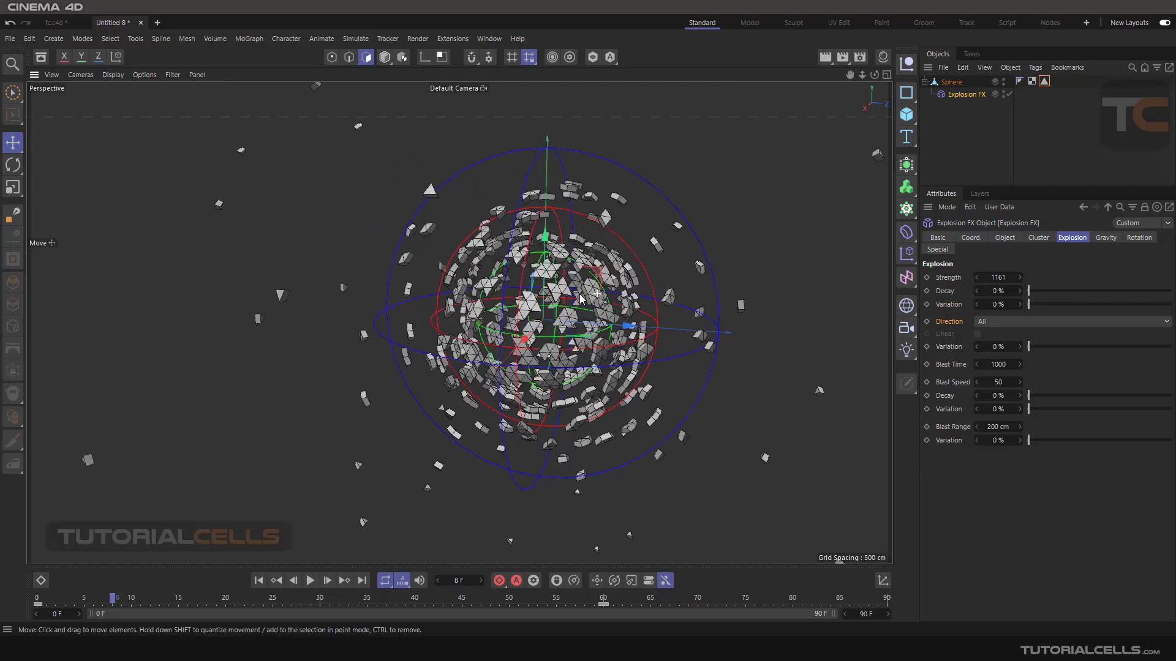
alt+drag(581, 299, 630, 299)
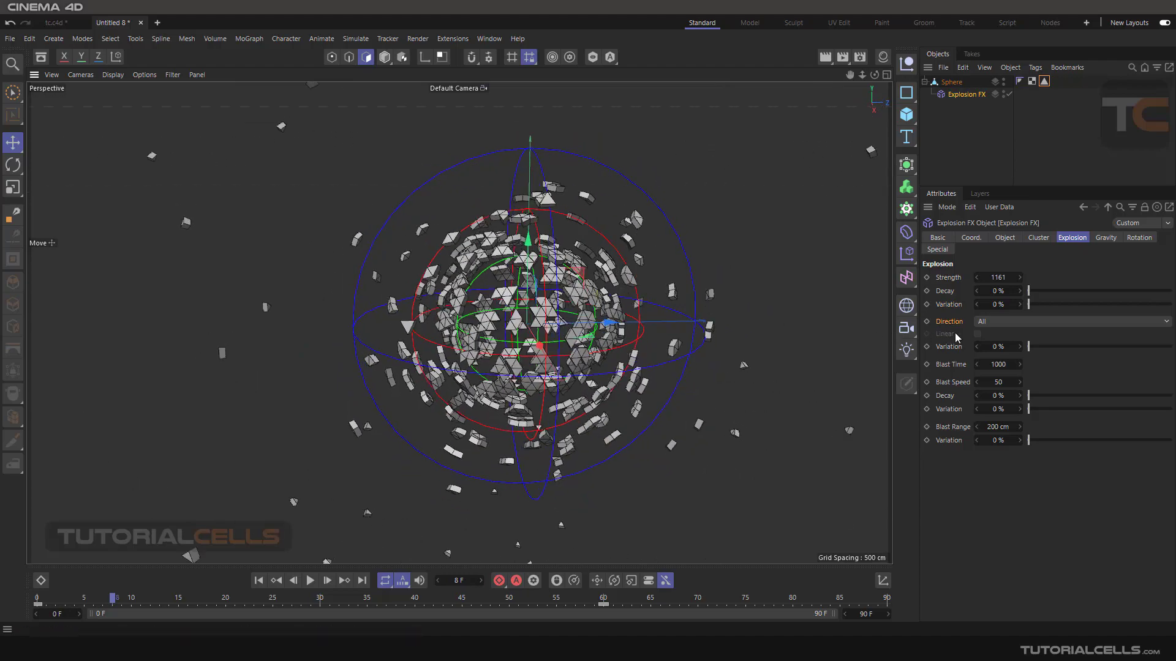
Change the explosion Direction to Only X and scrub the timeline to frame 12 to check the spread.
click(998, 322)
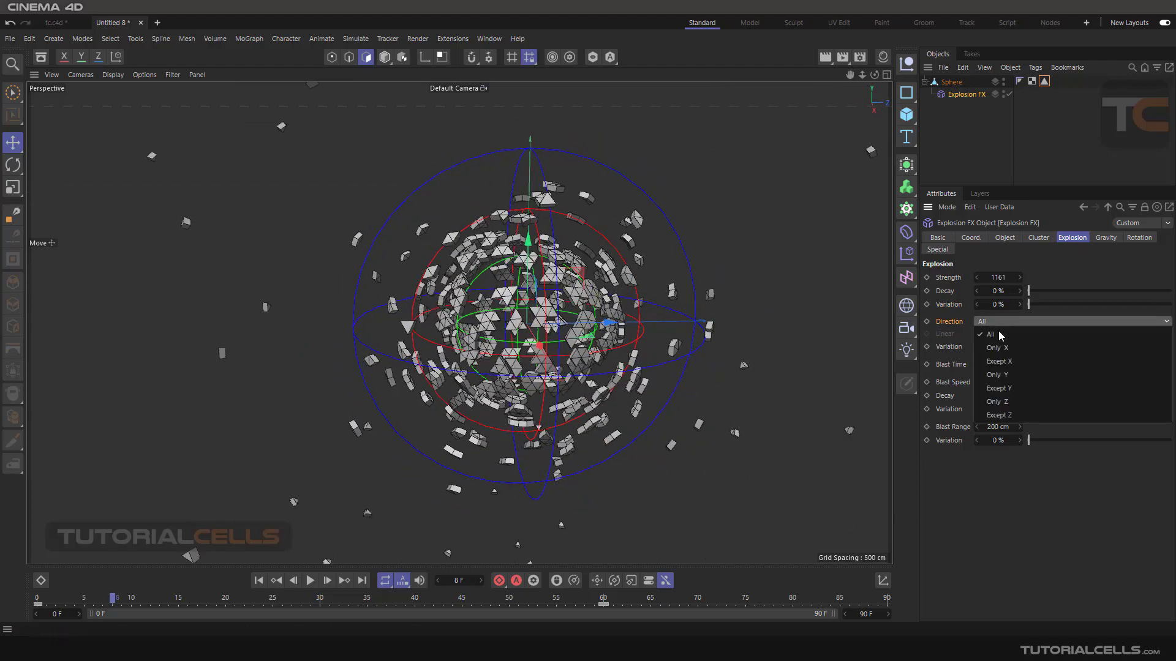
click(999, 348)
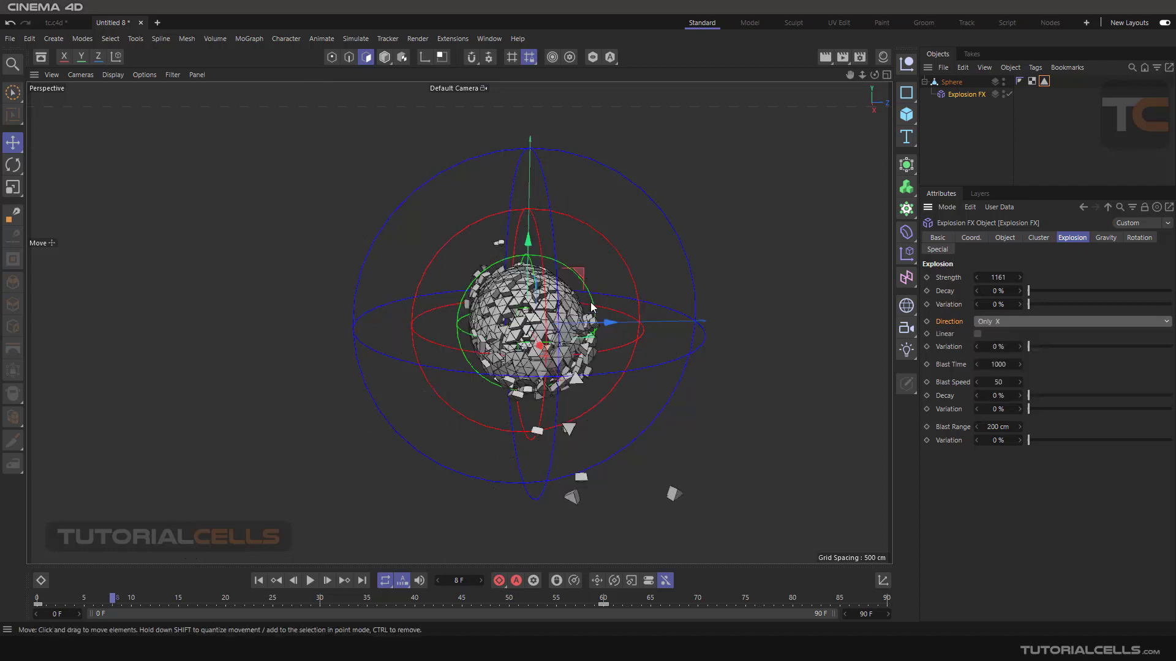
alt+drag(417, 391, 375, 428)
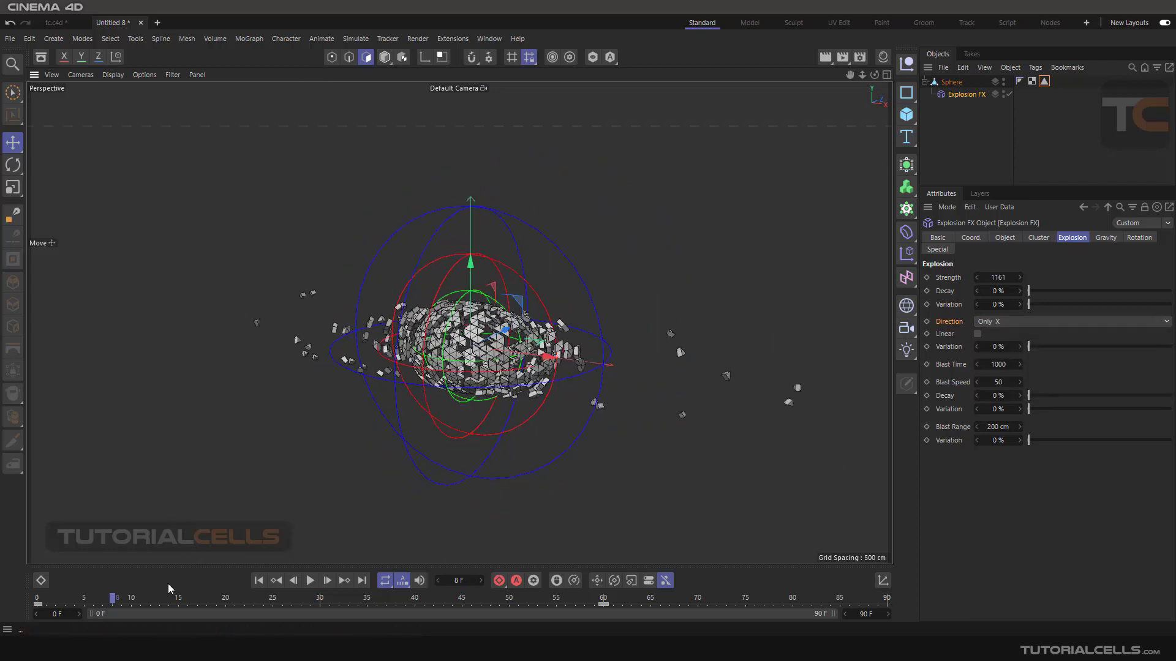
drag(113, 602, 152, 602)
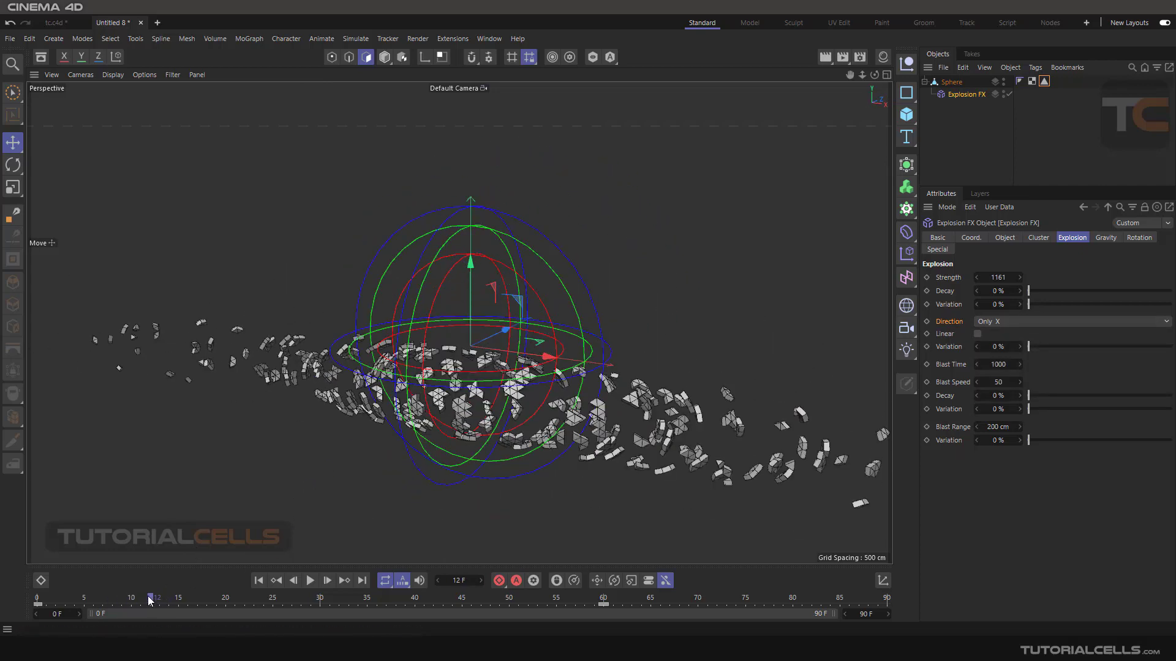
Try the Linear option with the Only X direction, checking the fragments at frame 10, and turn it off again.
click(1037, 323)
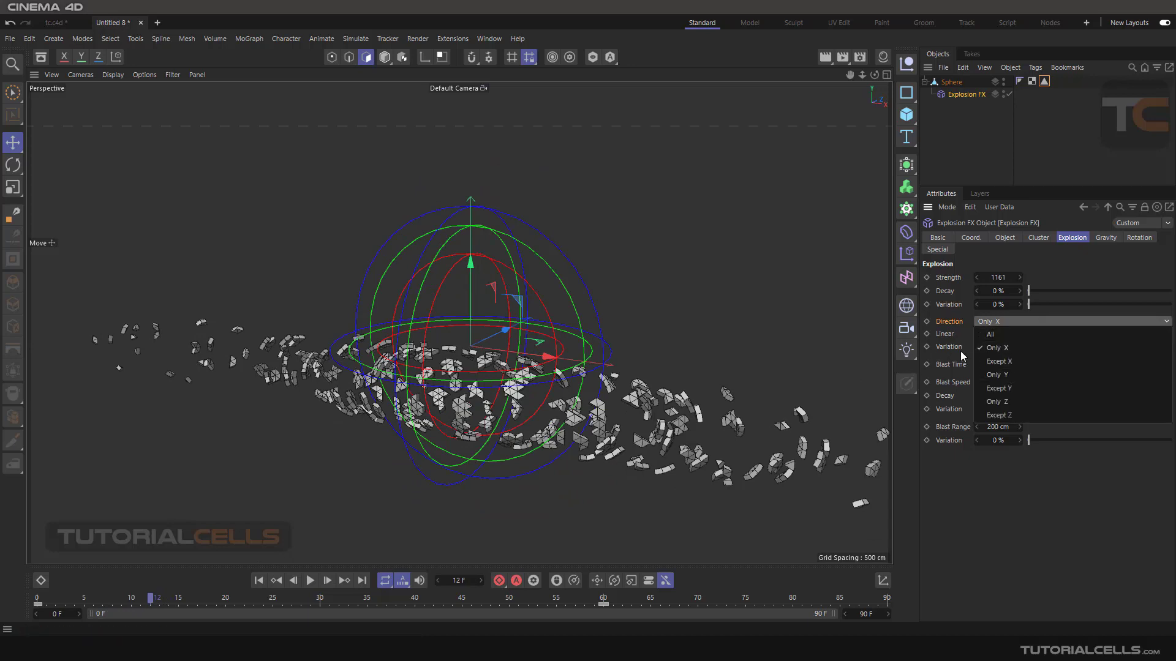
click(945, 337)
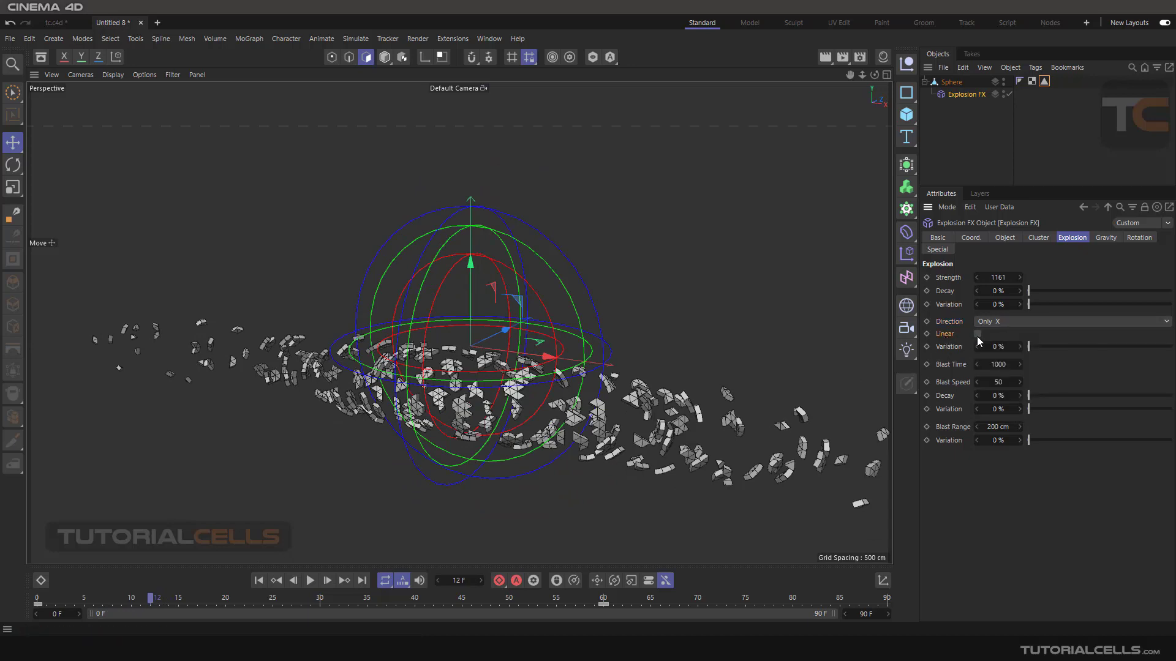
click(977, 334)
scroll(436, 423, down, 3)
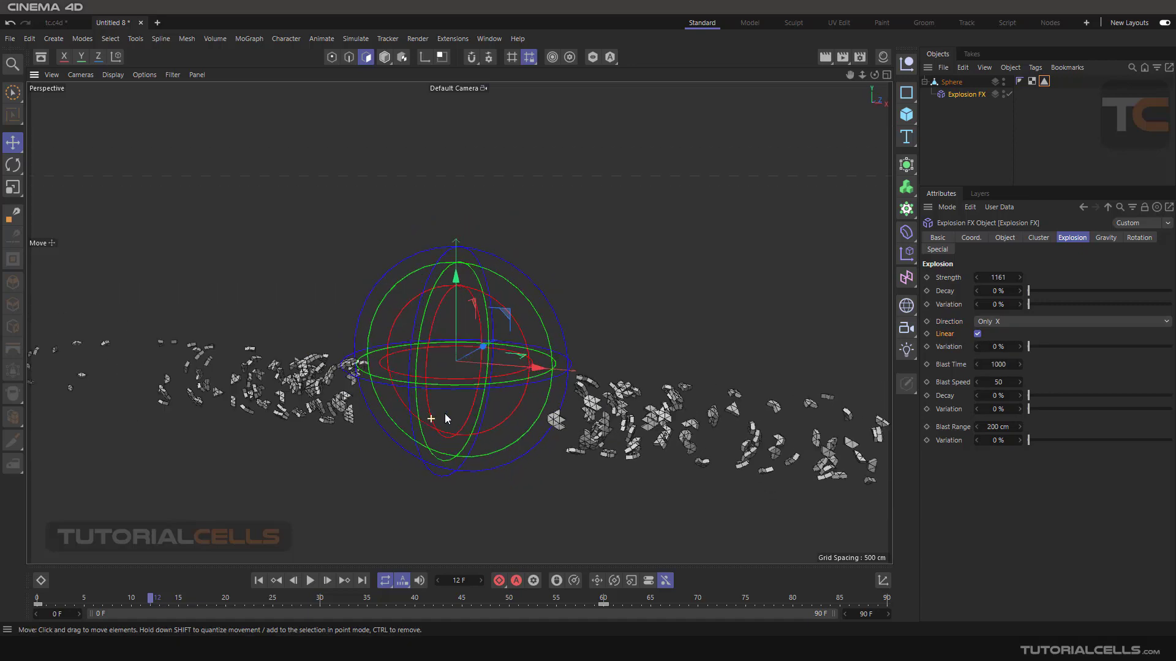
scroll(449, 410, up, 1)
drag(150, 601, 132, 602)
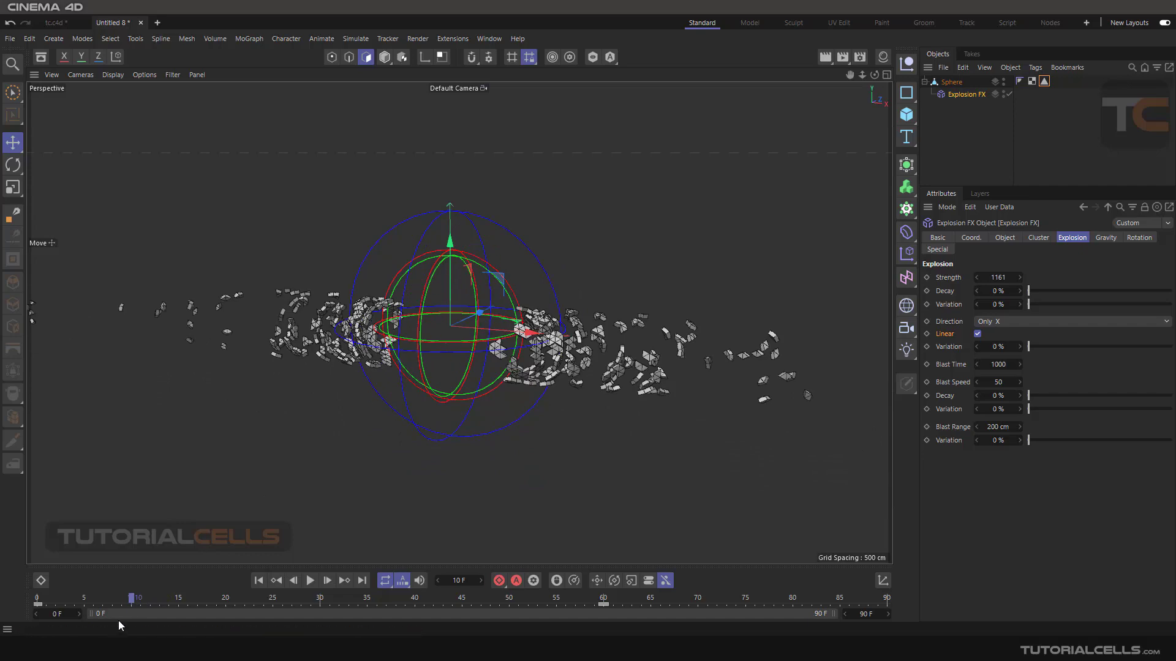
mouse_move(134, 602)
mouse_down()
mouse_move(158, 602)
mouse_move(131, 601)
mouse_up()
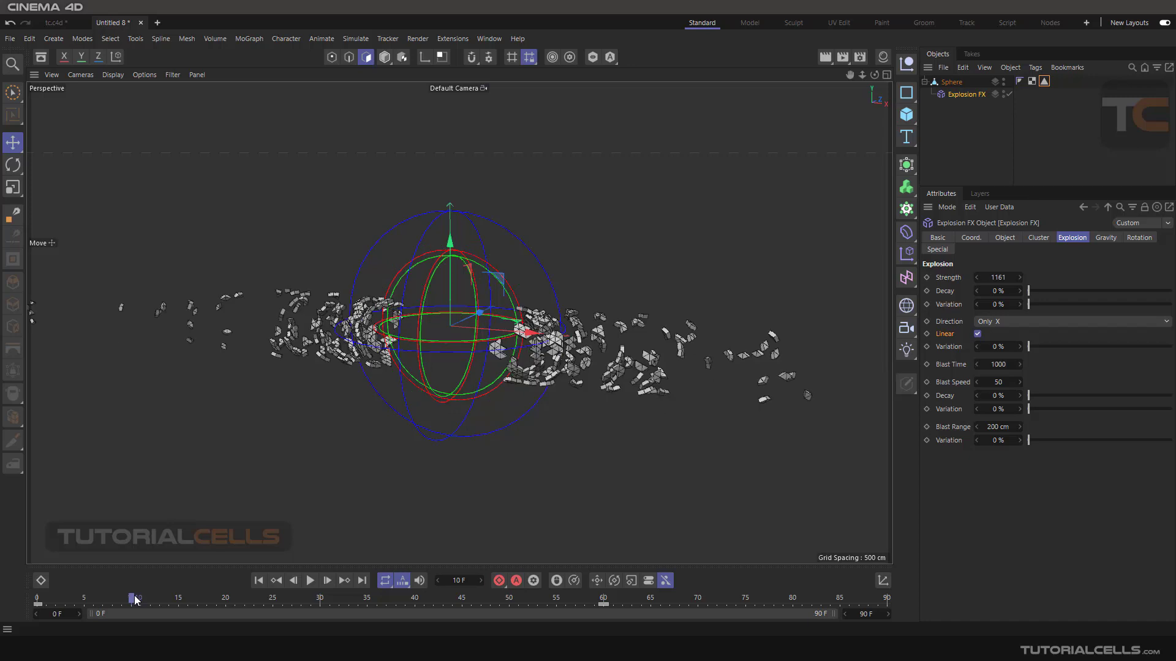
click(978, 333)
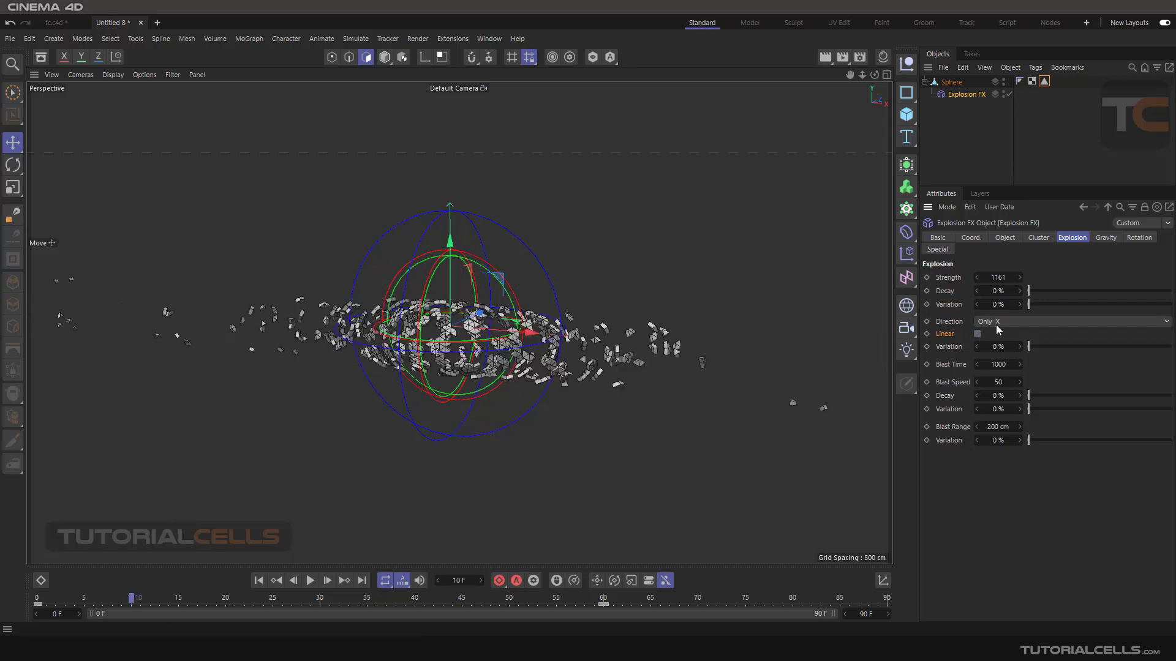
Try the Except Y explosion direction at frame 10 and set the Direction back to All.
click(998, 323)
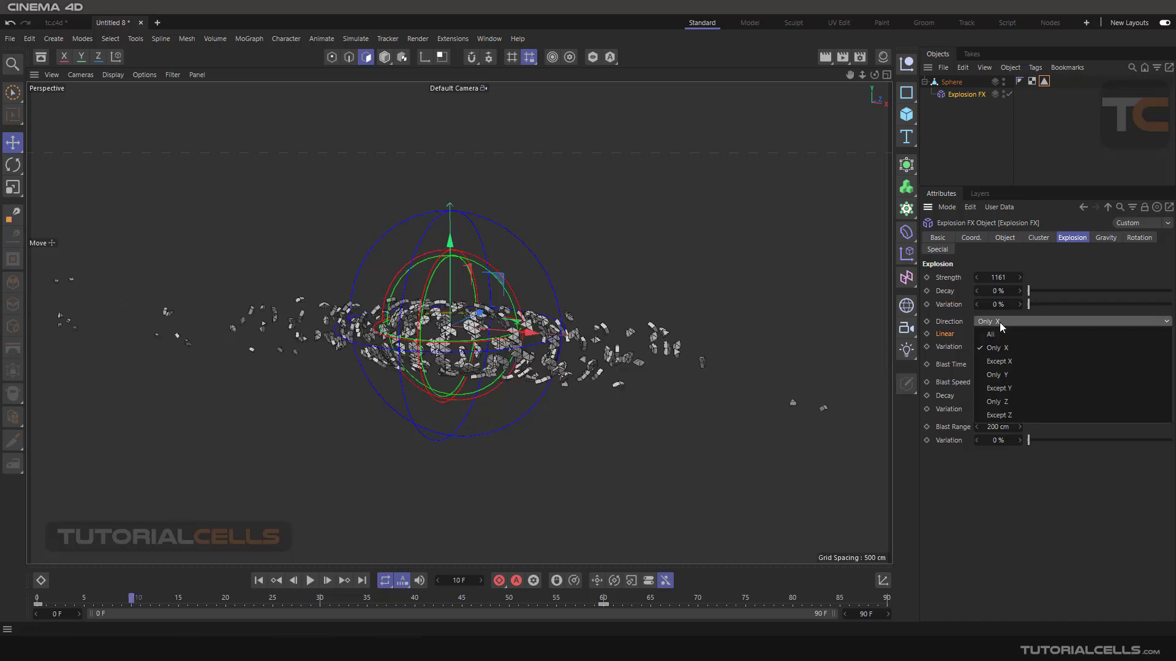
click(1002, 389)
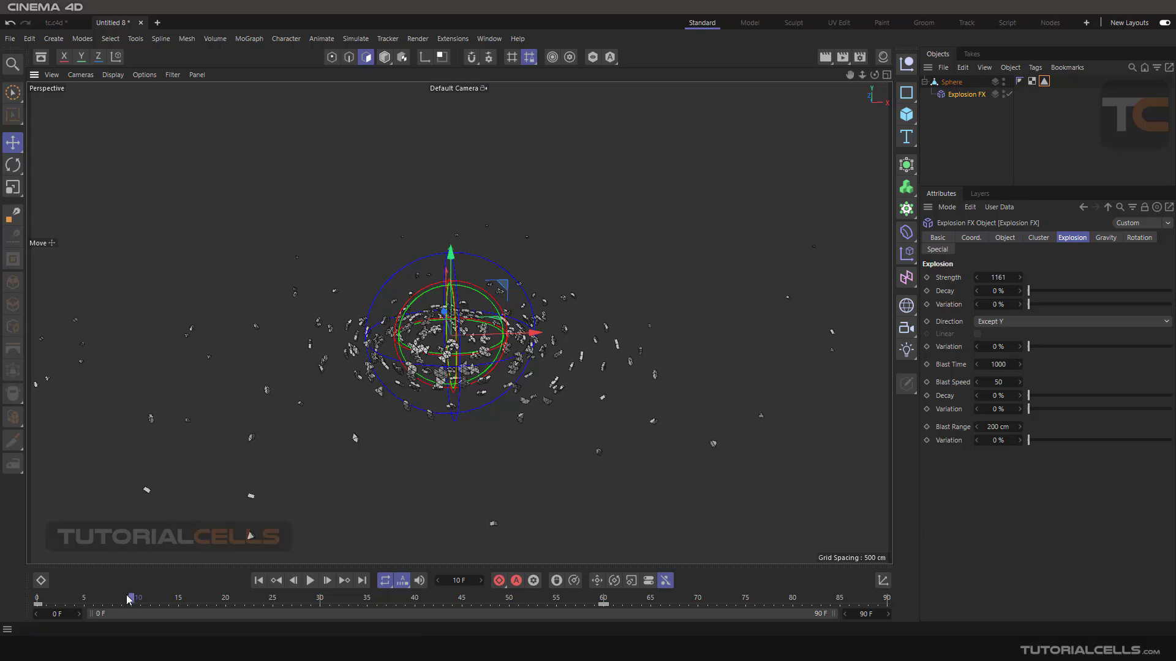
mouse_move(128, 595)
mouse_down()
mouse_move(197, 598)
mouse_move(131, 596)
mouse_up()
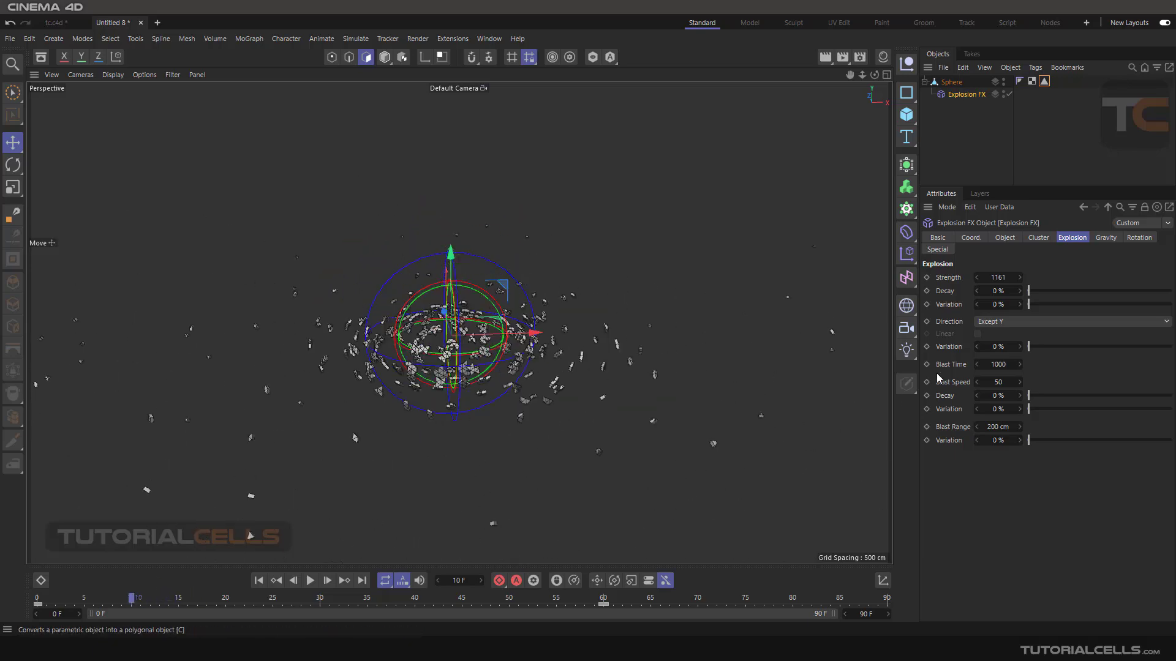
click(997, 322)
click(1000, 333)
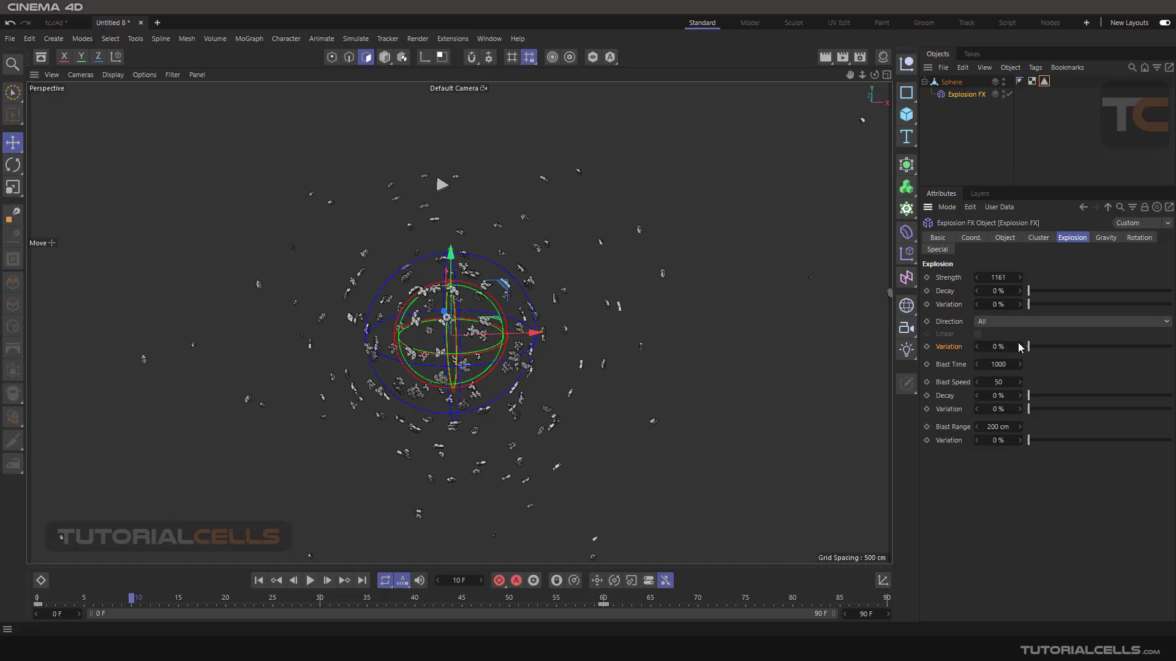
Try adjusting the direction Variation and the blast settings, and undo the last change.
mouse_move(1029, 346)
mouse_down()
mouse_move(1070, 357)
mouse_move(1023, 359)
mouse_up()
drag(998, 363, 983, 366)
key(ctrl+z)
Examine the fragments around the blast rings from several angles, comparing frames 10 and 11.
scroll(486, 337, up, 4)
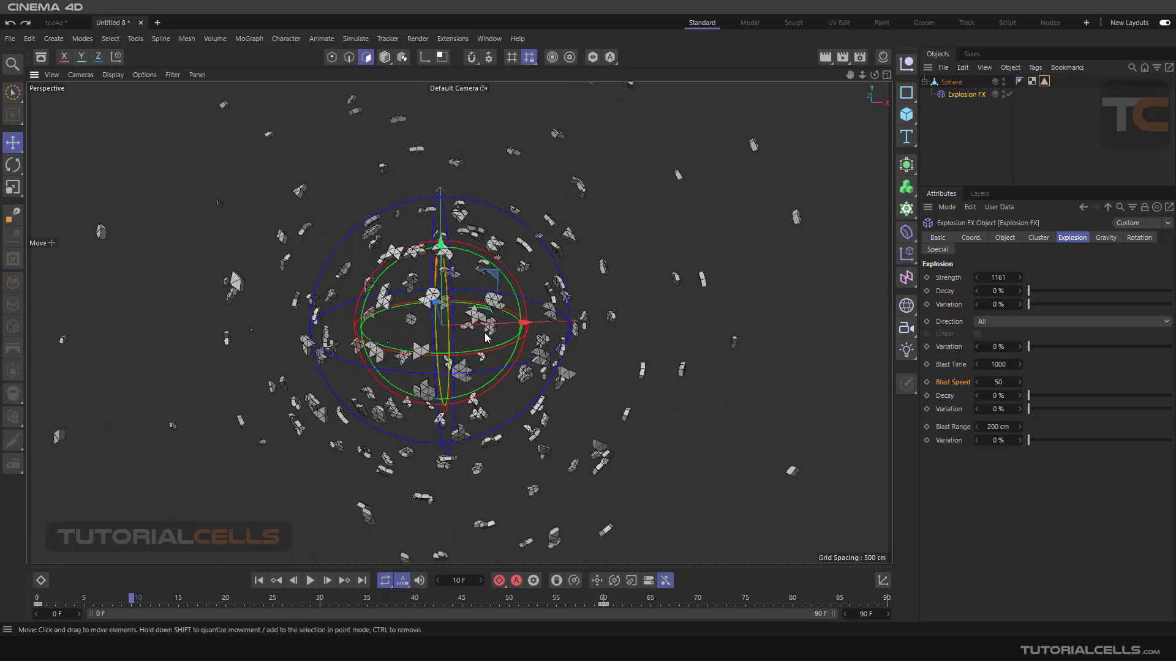
alt+middle_drag(485, 337, 542, 334)
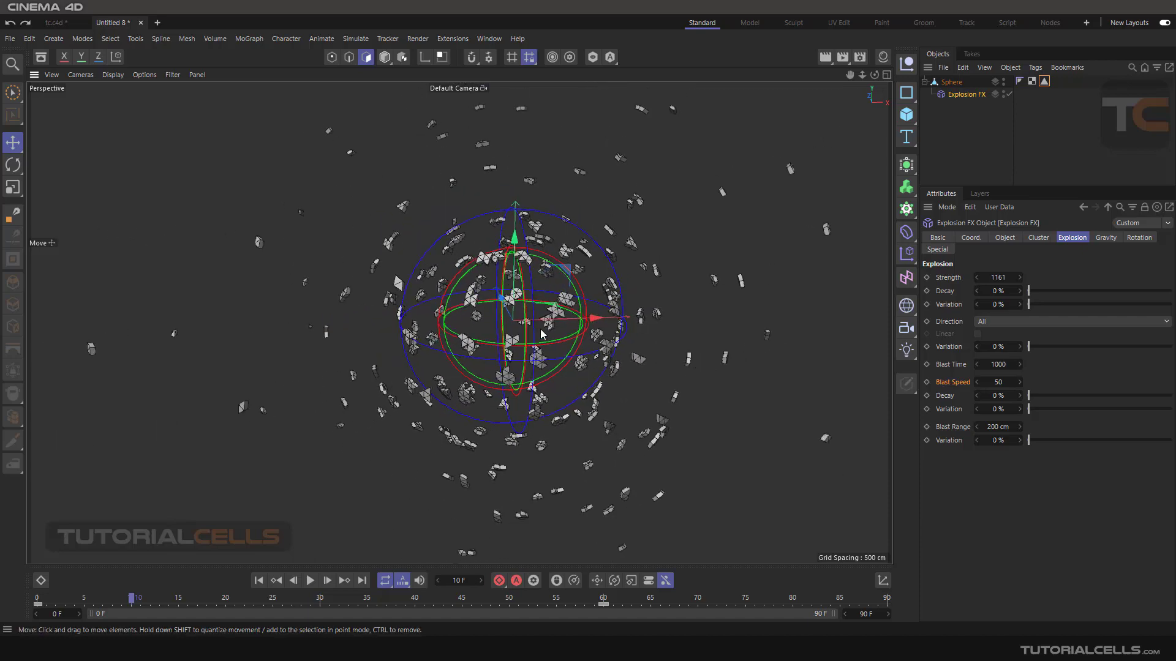
scroll(541, 334, up, 2)
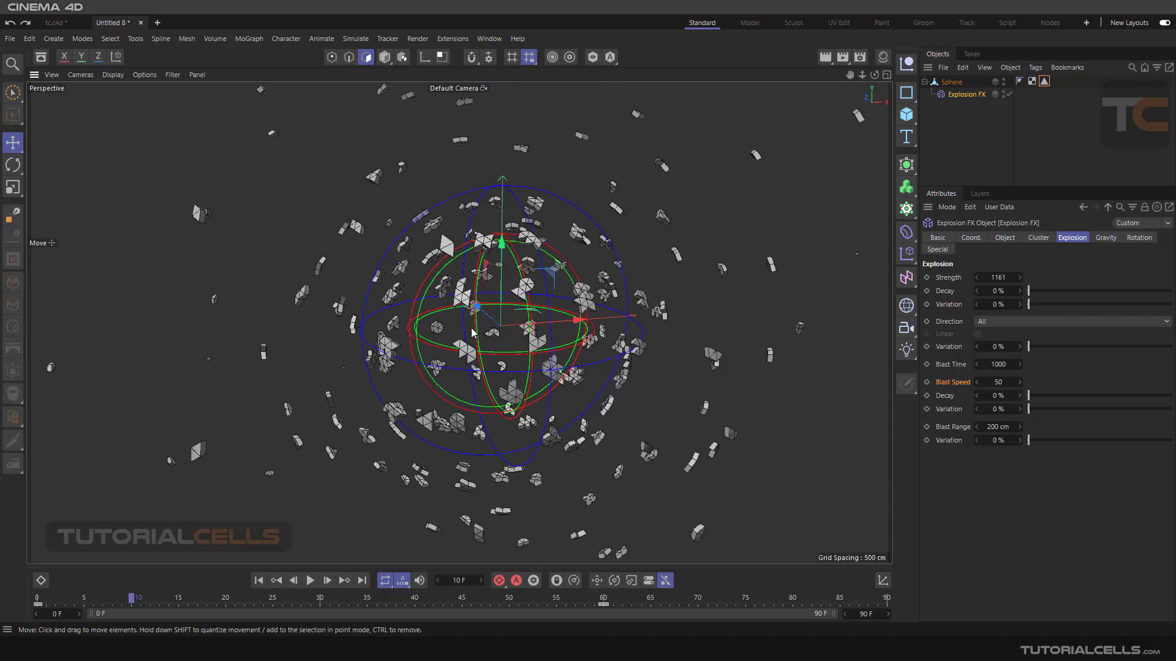
alt+drag(472, 332, 488, 332)
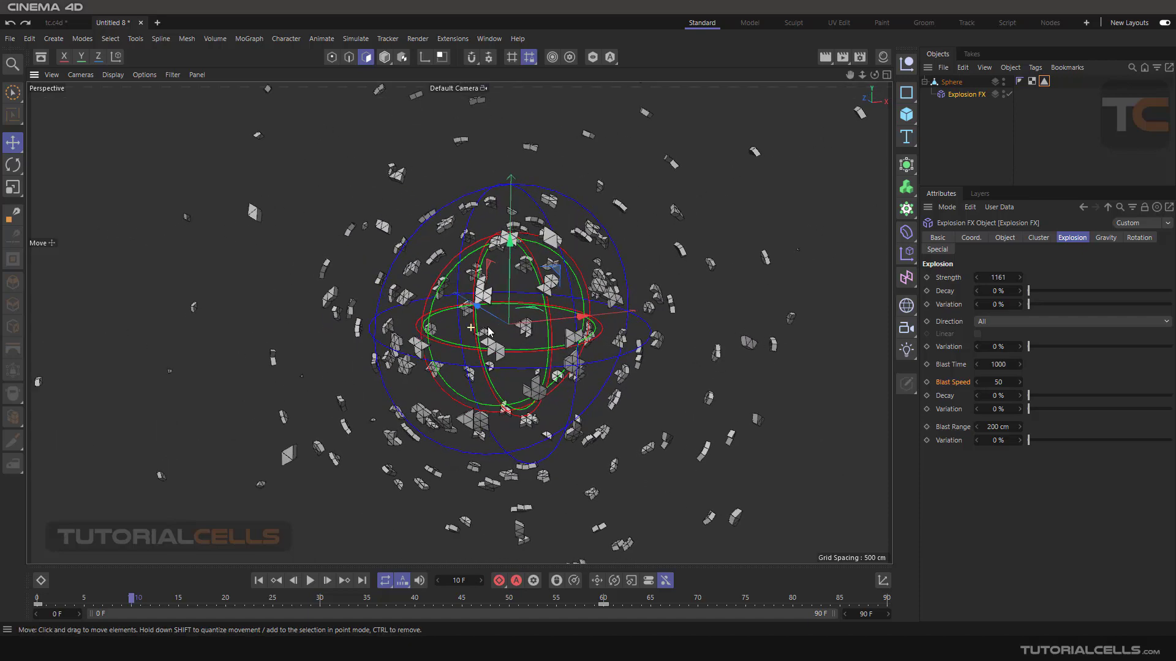
click(138, 600)
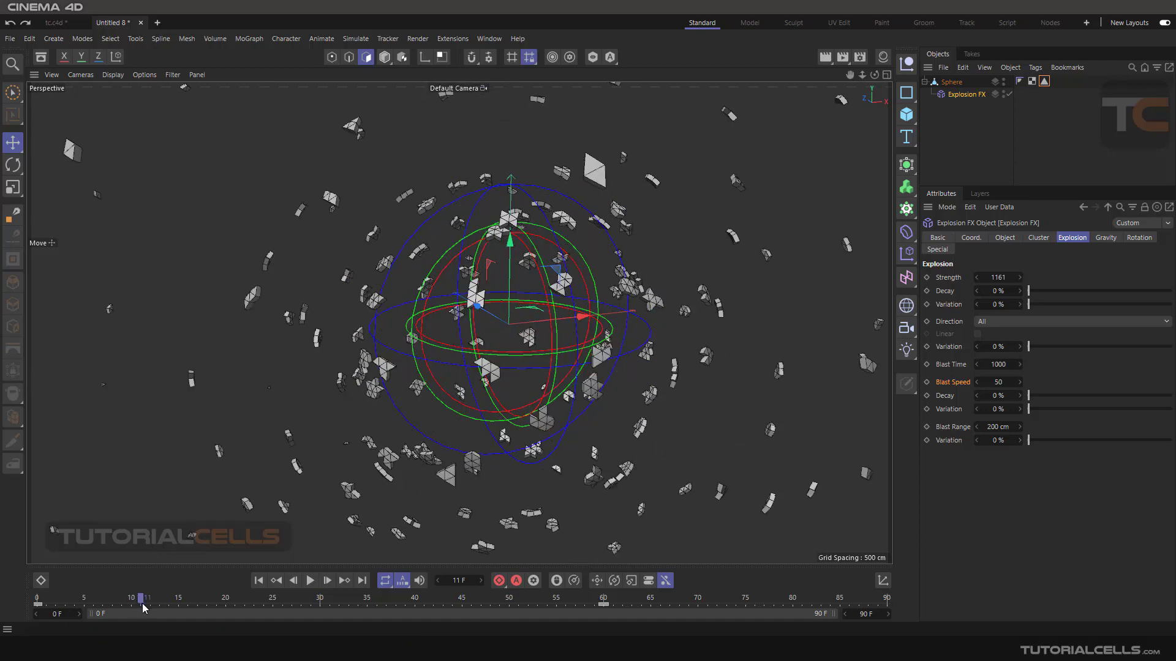
drag(144, 601, 132, 600)
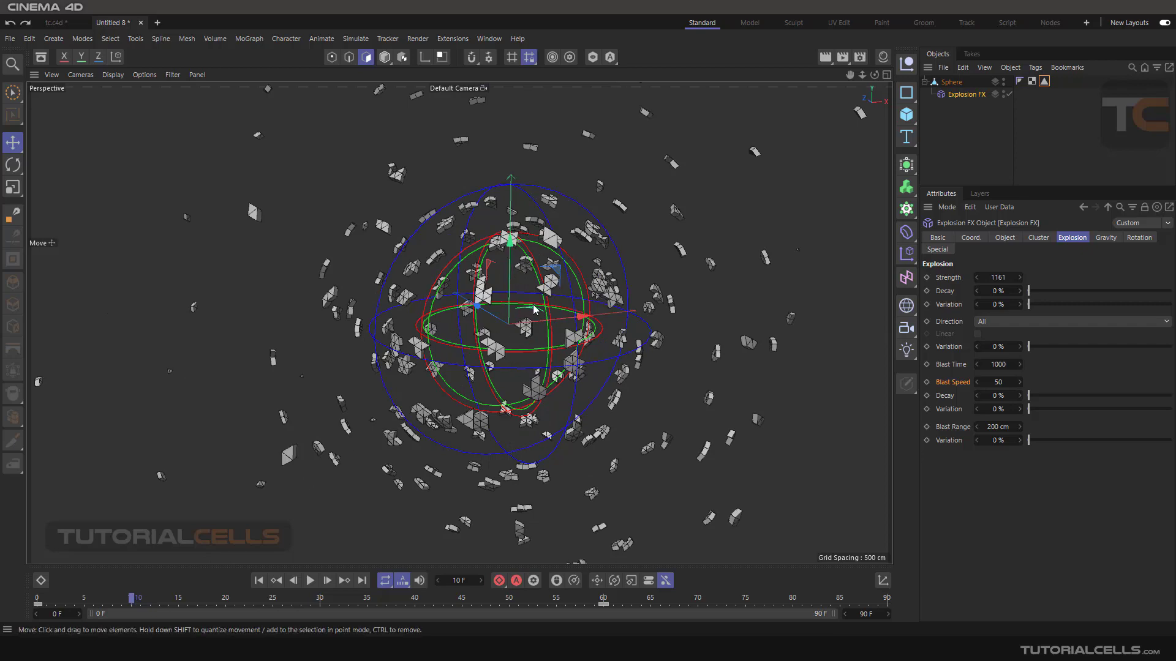
Try a higher Blast Speed and set it back to 50.
drag(996, 383, 1016, 383)
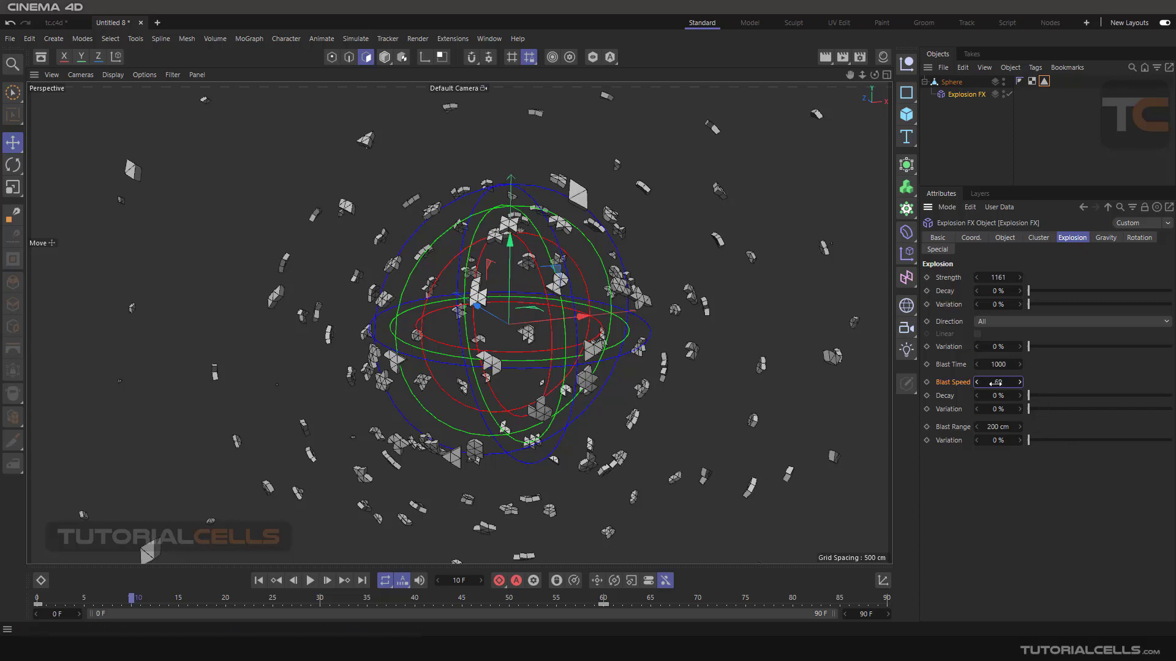
text(50)
key(Return)
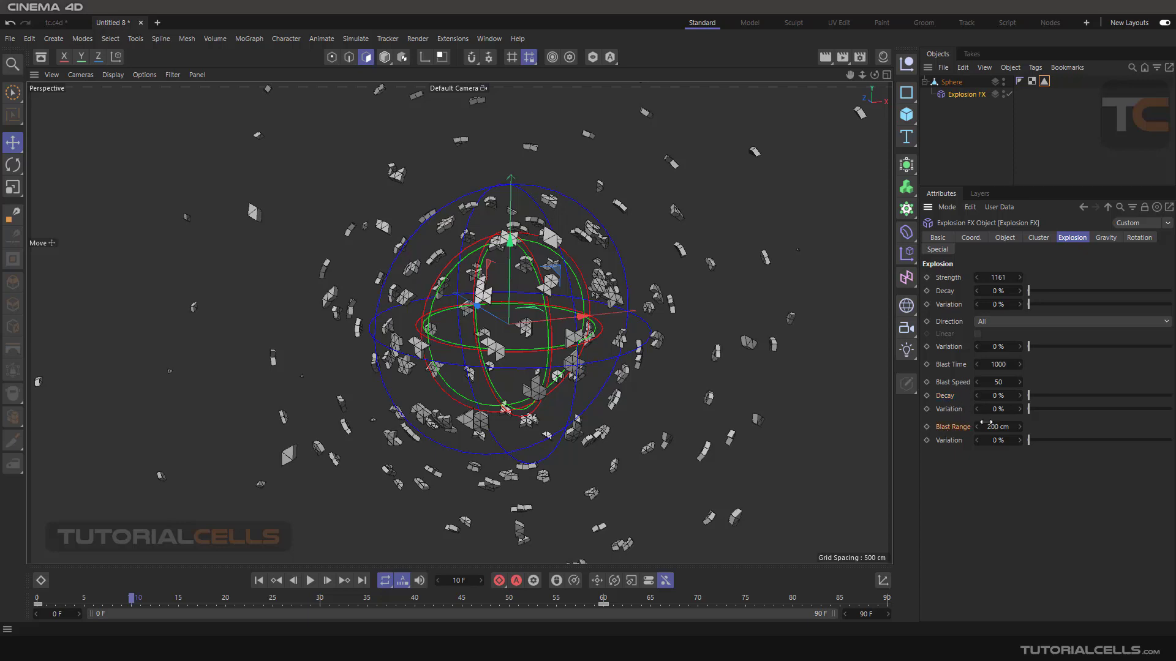
Increase the explosion's Blast Range and try out its Variation.
drag(986, 423, 1010, 422)
drag(1033, 442, 1028, 441)
In the deformer's Gravity settings, try an Acceleration of 0 and a Variation of 38 %, restoring each to 9.81 and 0 %.
click(1107, 239)
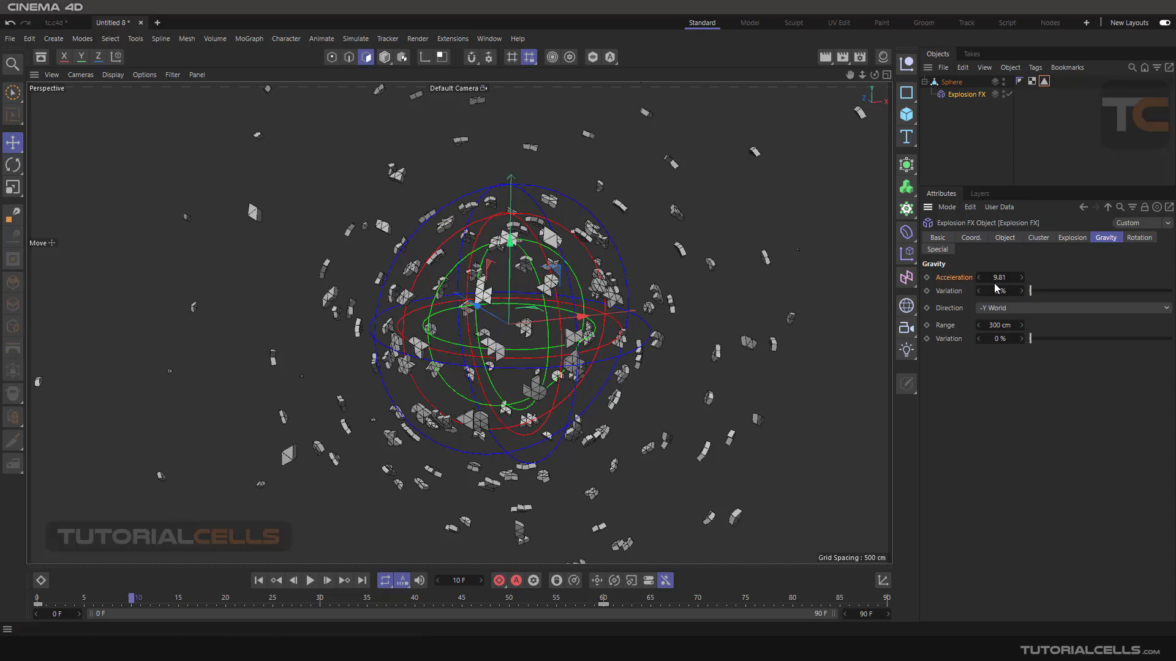
mouse_move(995, 279)
mouse_down()
mouse_move(1044, 279)
mouse_move(992, 280)
mouse_up()
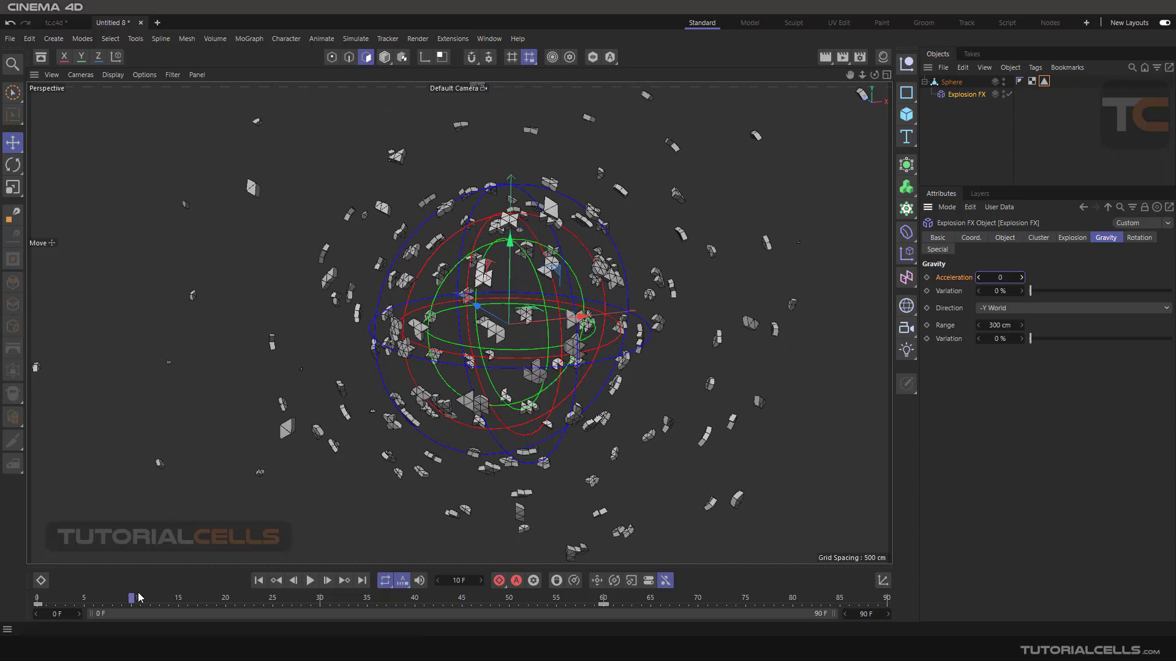
drag(131, 598, 133, 569)
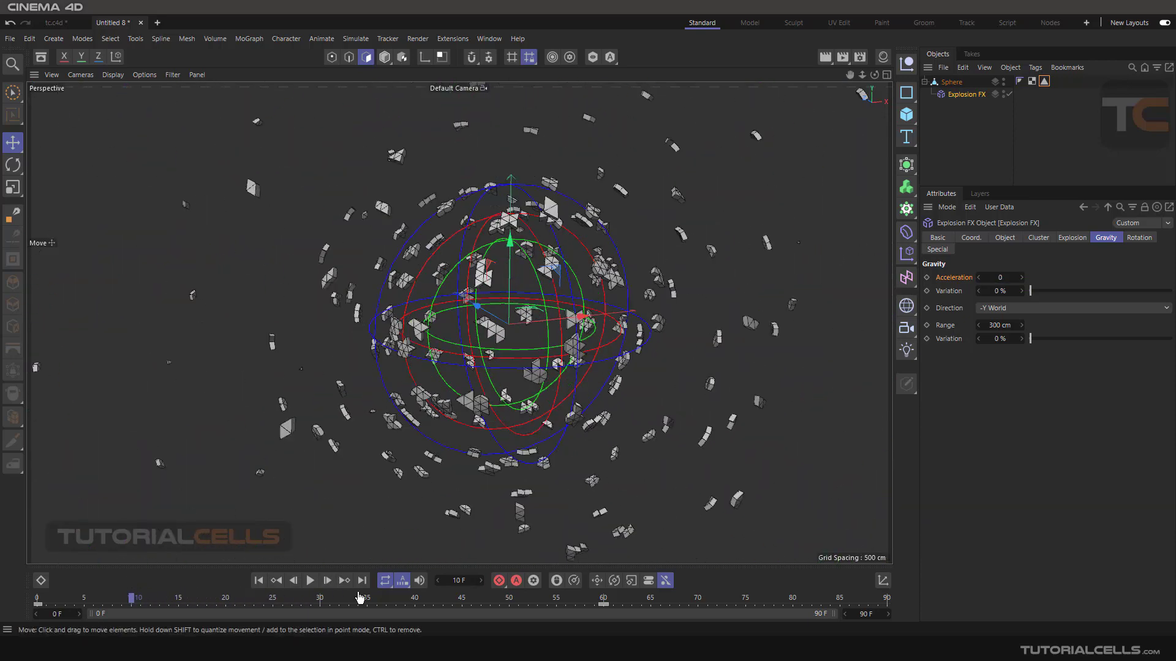
key(ctrl+z)
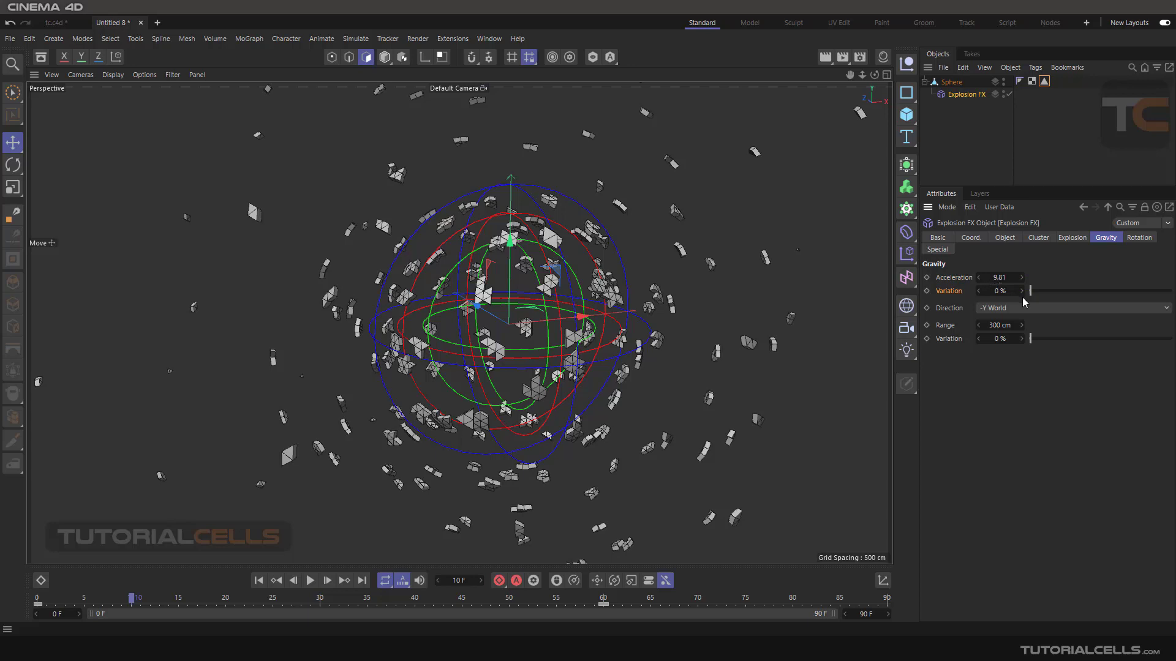
drag(1030, 295, 1086, 299)
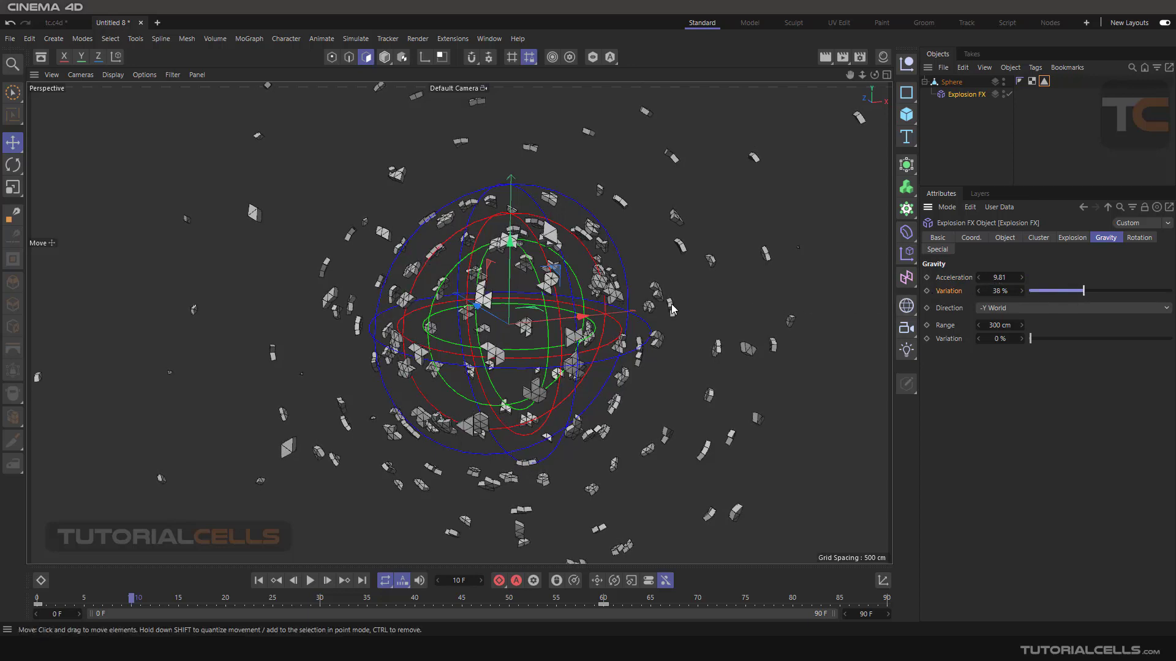
drag(1079, 292, 953, 304)
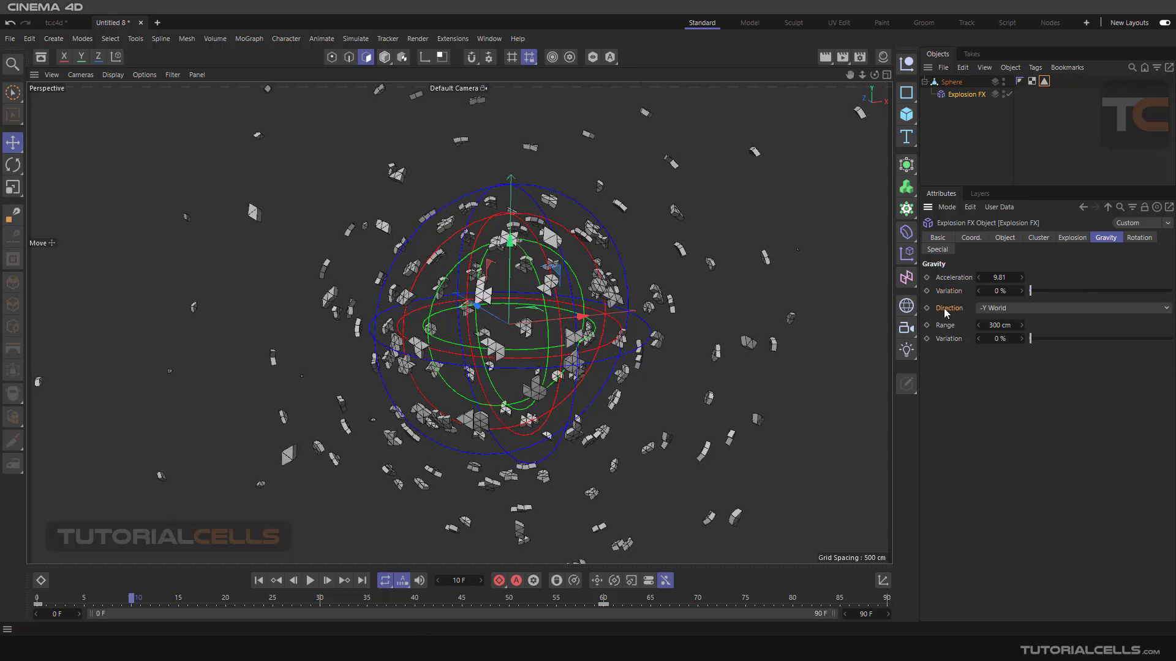
Change the gravity Direction to Y World and scrub the timeline to frame 11.
click(985, 309)
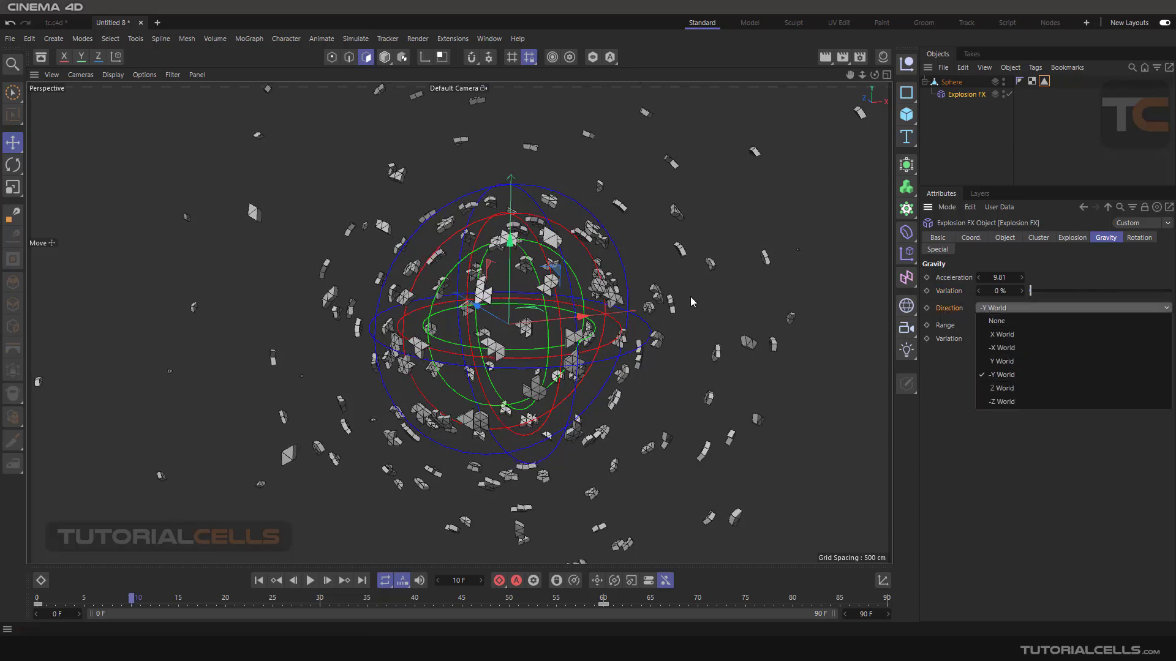
click(995, 362)
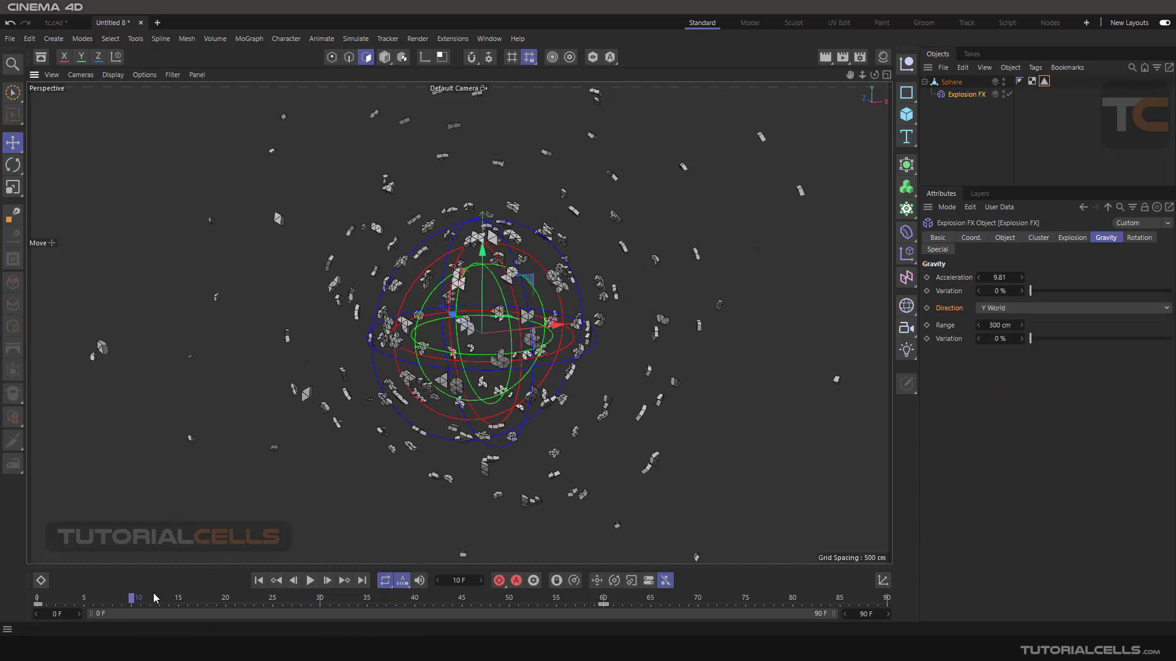
mouse_move(136, 602)
mouse_down()
mouse_move(215, 589)
mouse_move(145, 587)
mouse_move(140, 597)
mouse_up()
Change the gravity Direction to X World and scrub the timeline to frame 14.
click(997, 308)
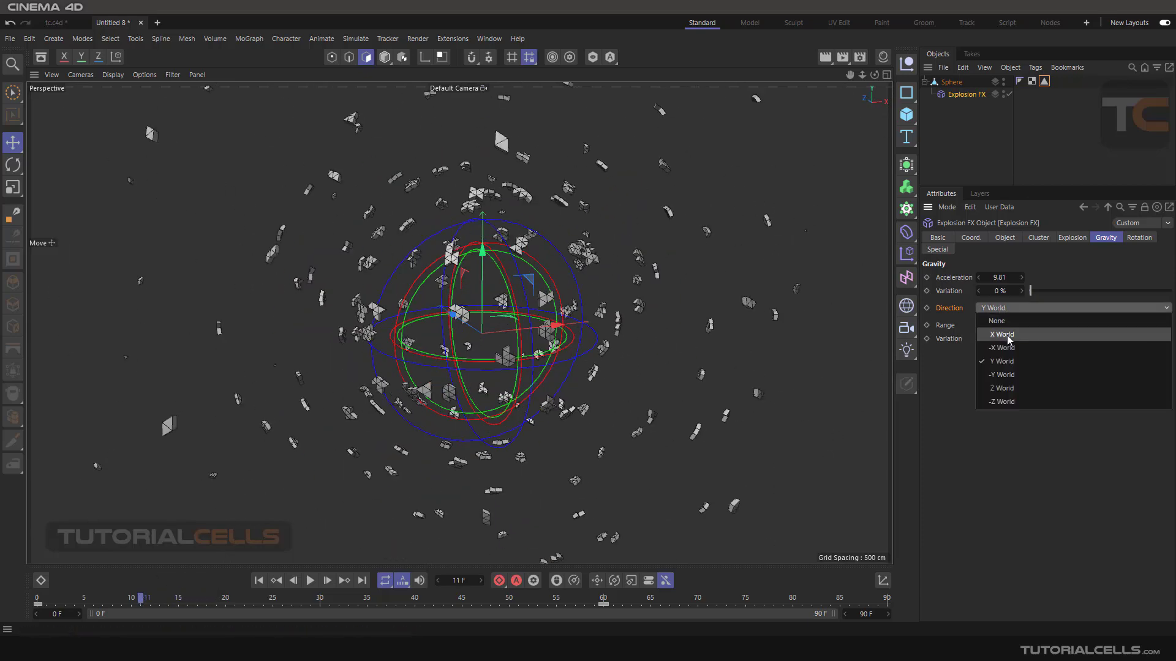
click(997, 336)
drag(140, 597, 169, 599)
Set the gravity Direction to -Y World and its Range to 303 cm.
click(997, 309)
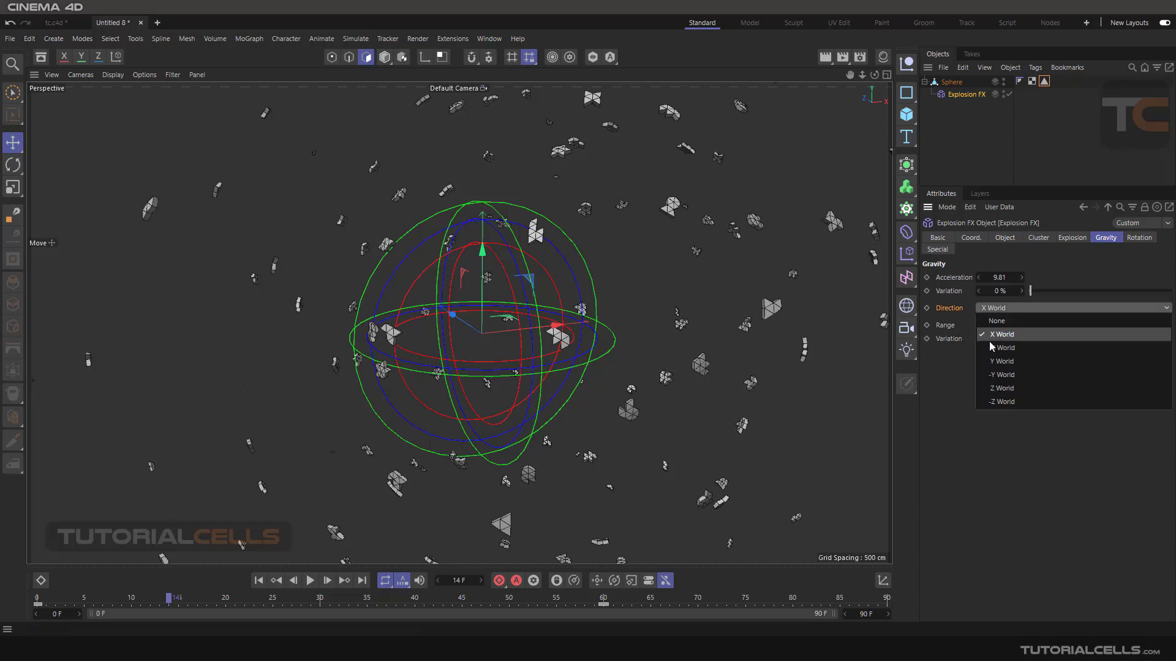
click(994, 375)
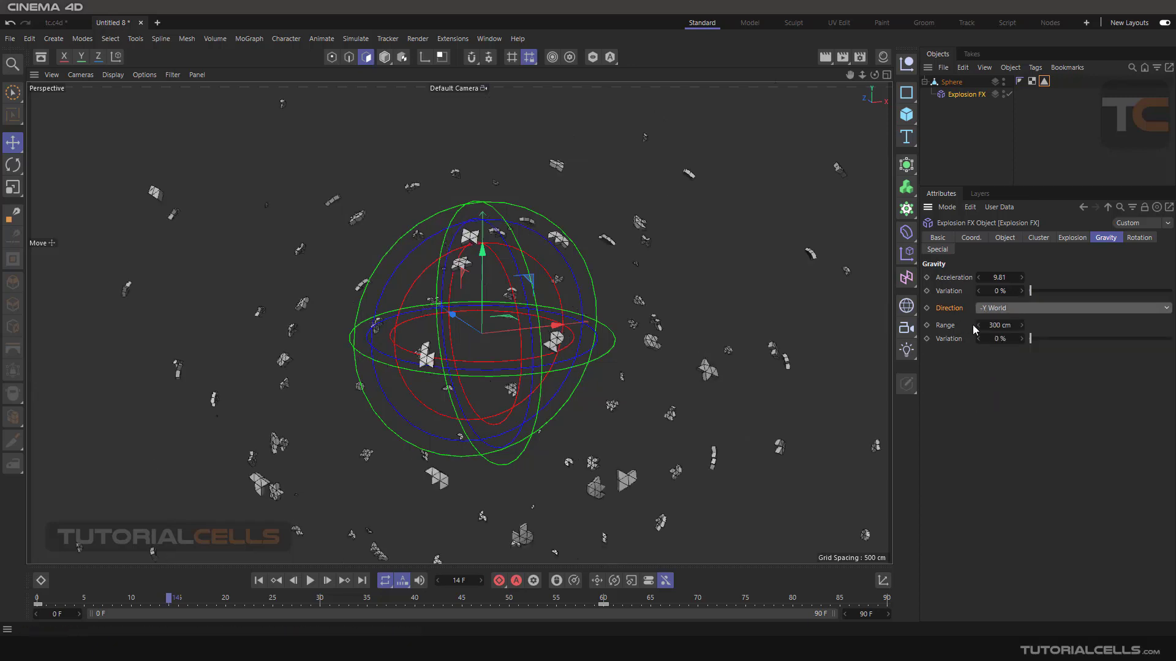
drag(979, 331, 986, 331)
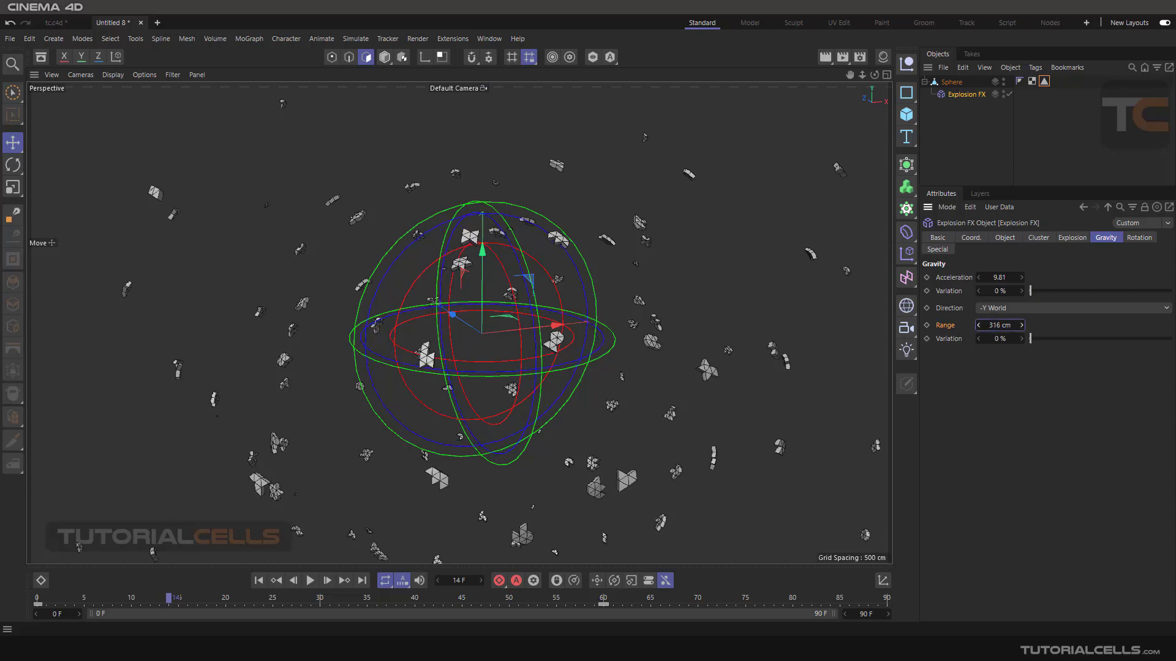
drag(986, 330, 472, 428)
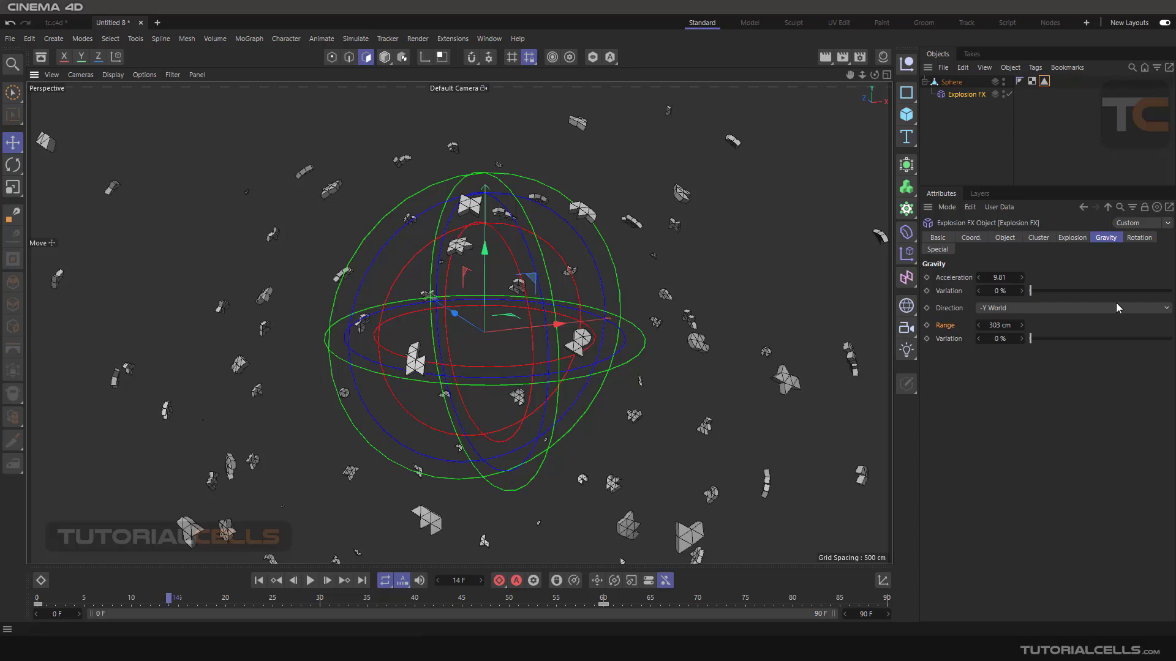
In the deformer's Rotation settings, set the Speed to 30 and scrub the timeline to frame 11.
click(1132, 244)
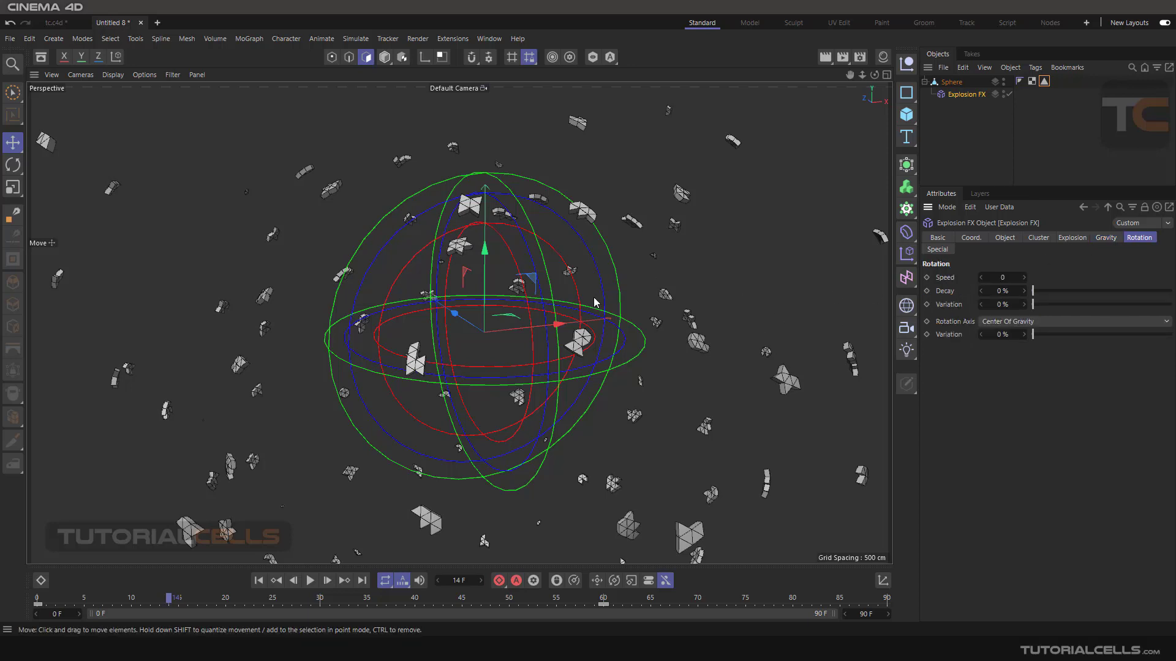
drag(170, 599, 131, 598)
scroll(505, 285, up, 4)
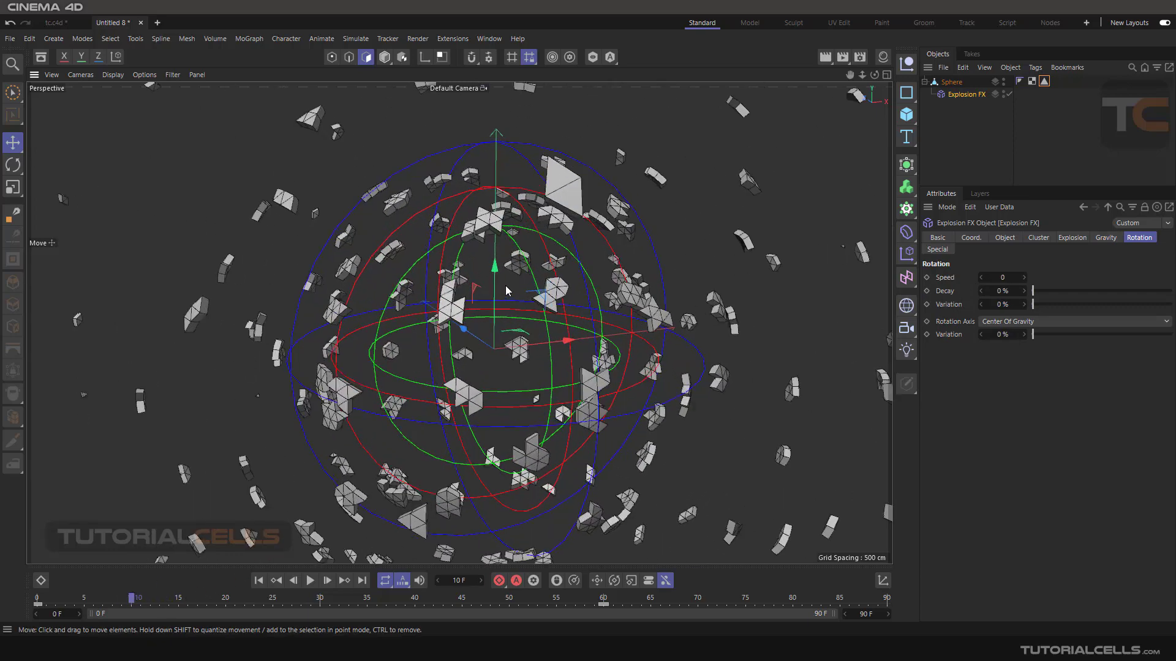
drag(1025, 279, 1052, 278)
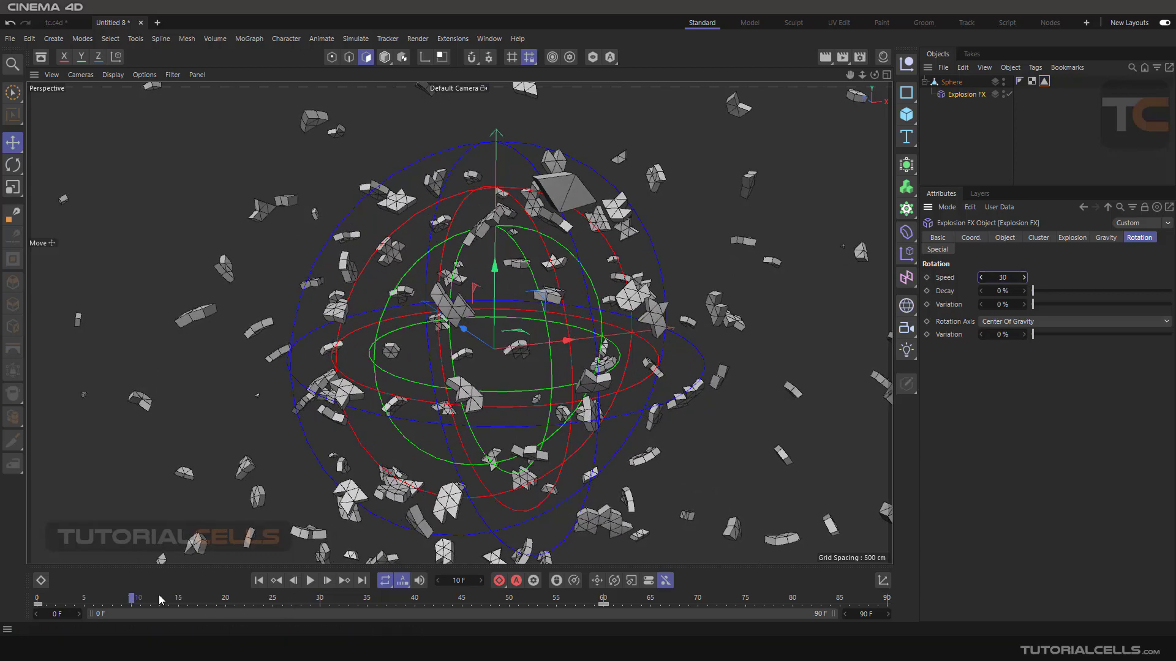
drag(132, 598, 140, 597)
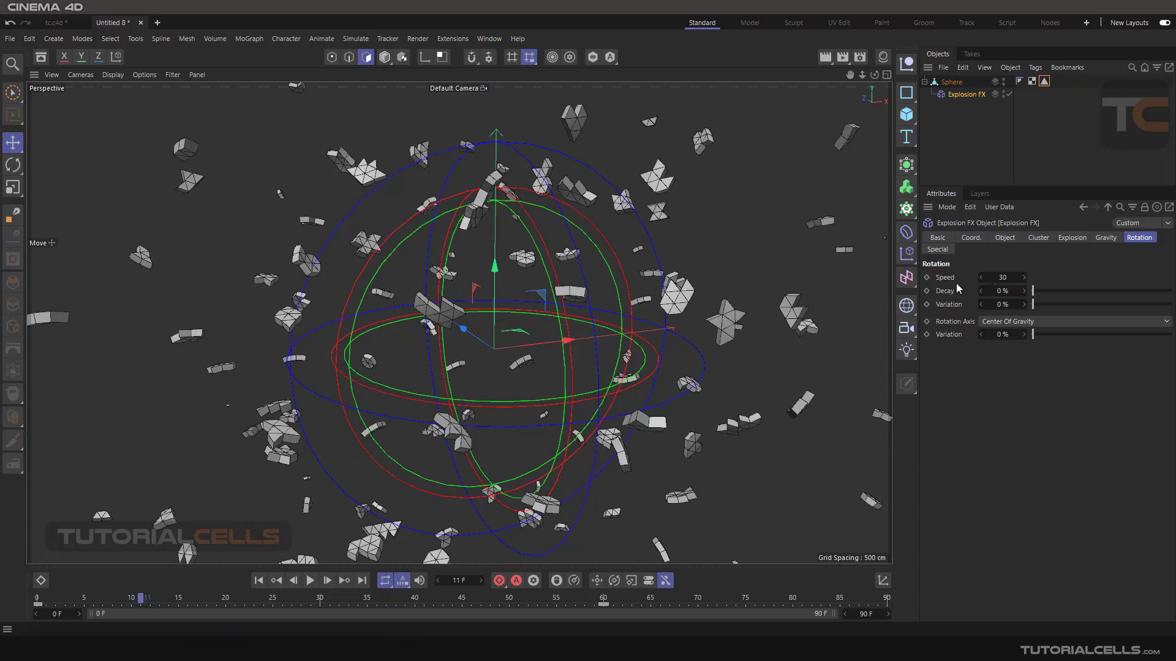
Set the rotation Decay to 45 % and check the fragments around frames 10 and 11.
drag(1034, 297, 1095, 291)
click(131, 597)
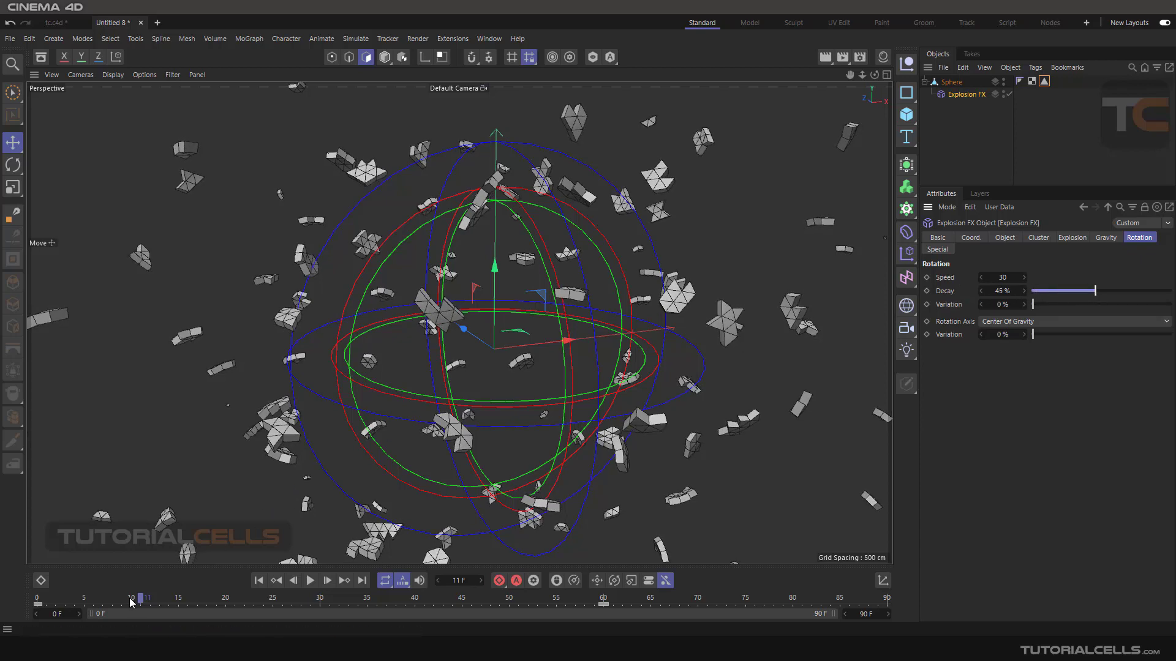
click(142, 598)
Review the Rotation Axis choices, keep Center Of Gravity, and set the axis Variation to 22 %.
click(948, 321)
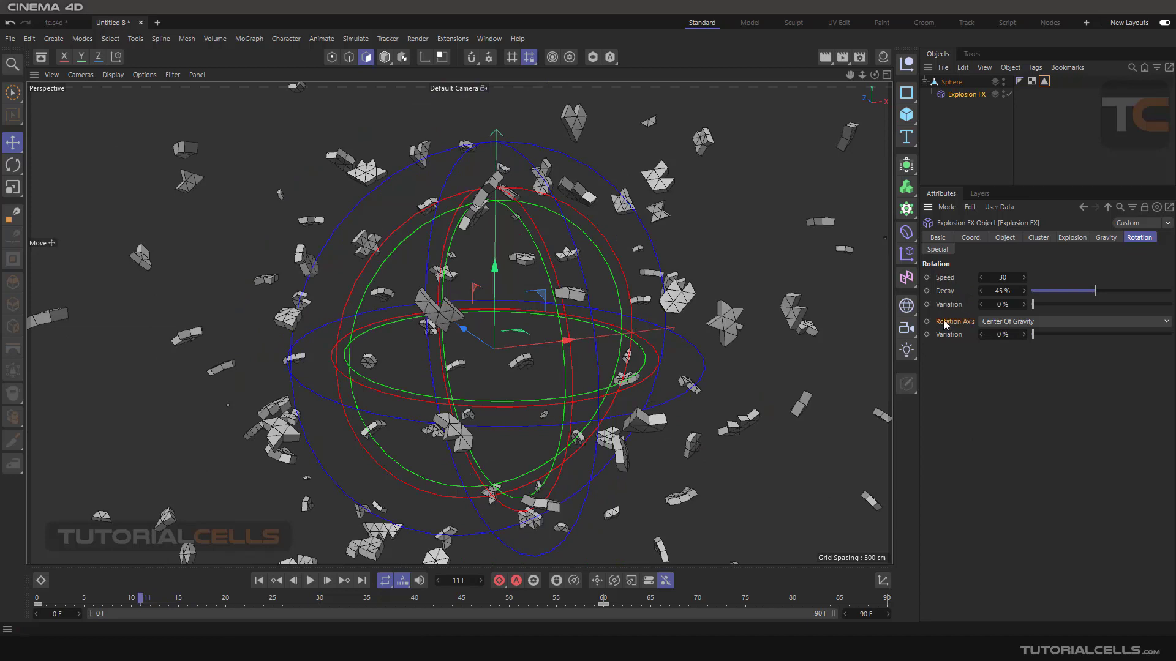
click(993, 322)
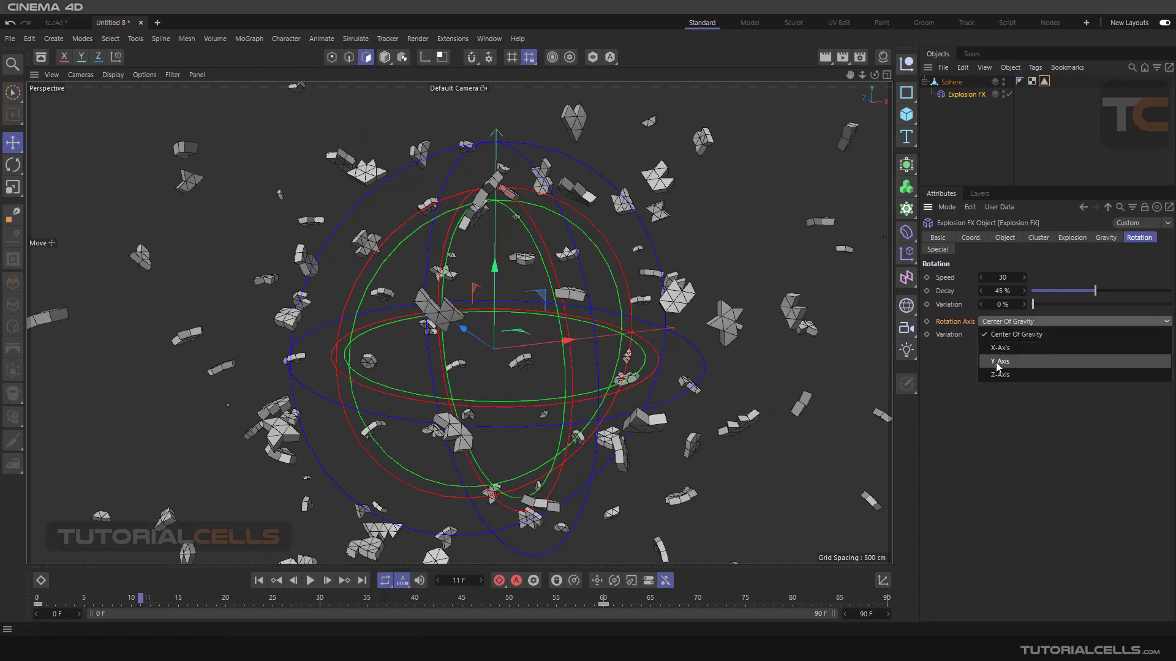
click(959, 392)
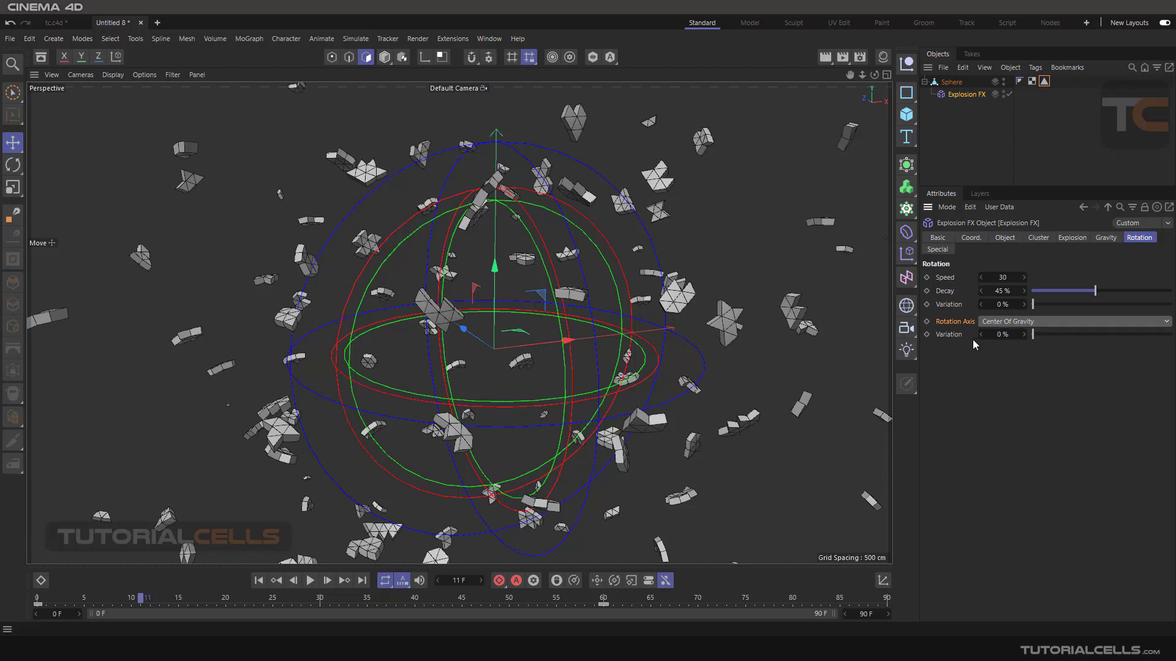
drag(1040, 332, 1061, 336)
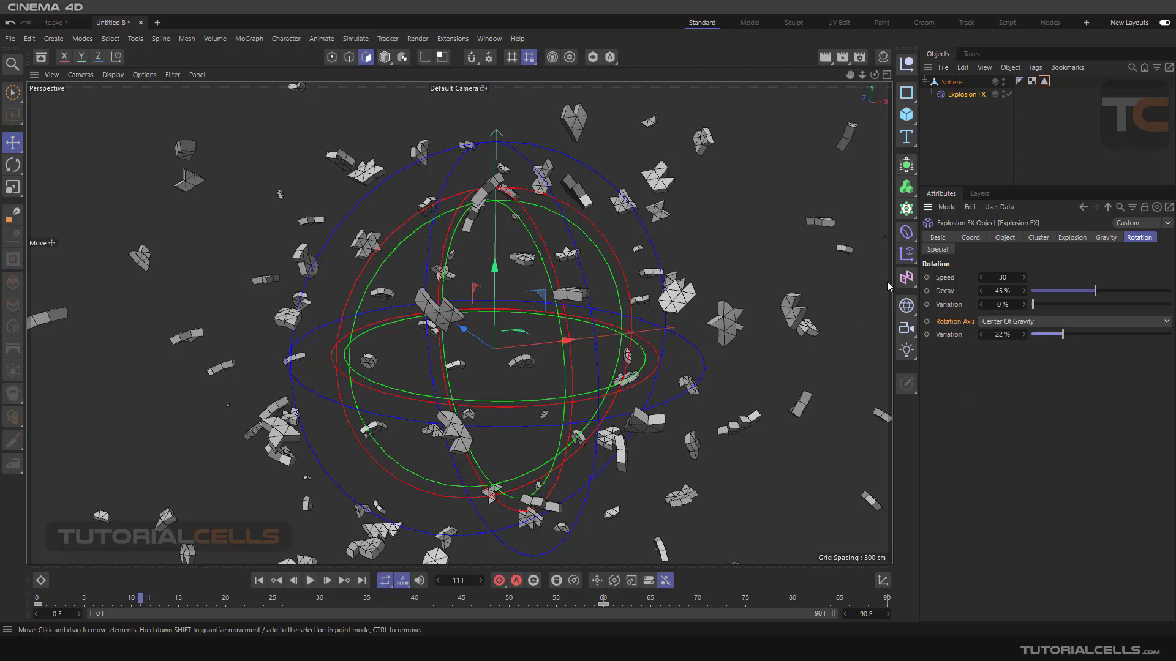
In the deformer's Special settings, set the Wind to 56 with the whole explosion in view.
click(937, 249)
scroll(467, 363, down, 10)
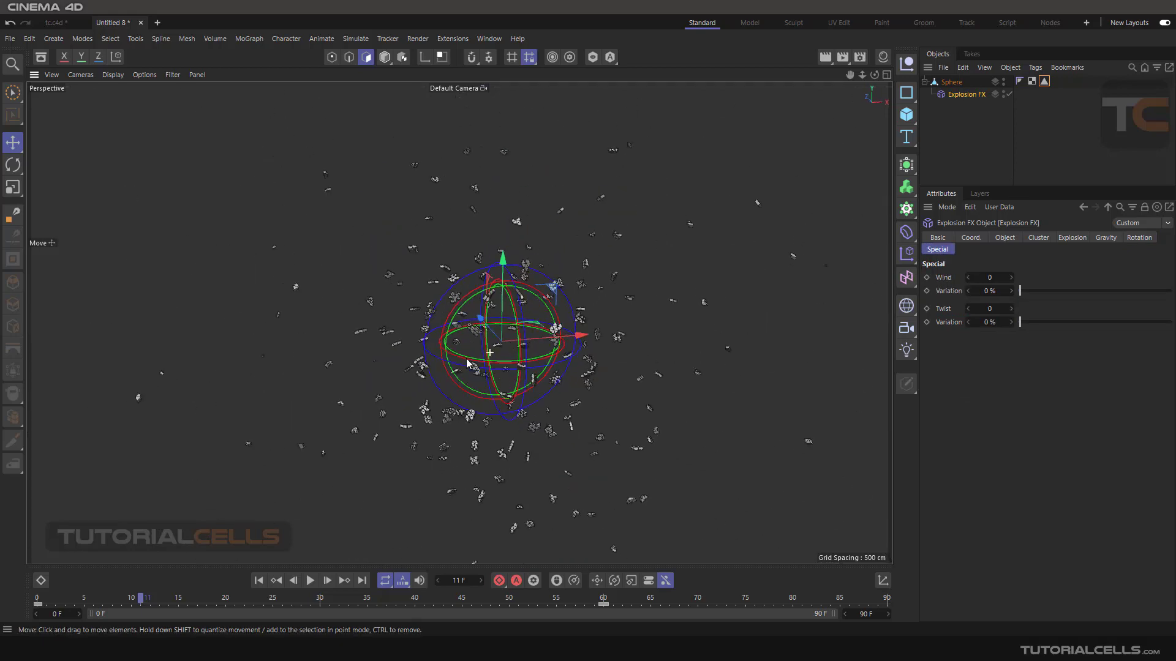
alt+drag(466, 363, 544, 316)
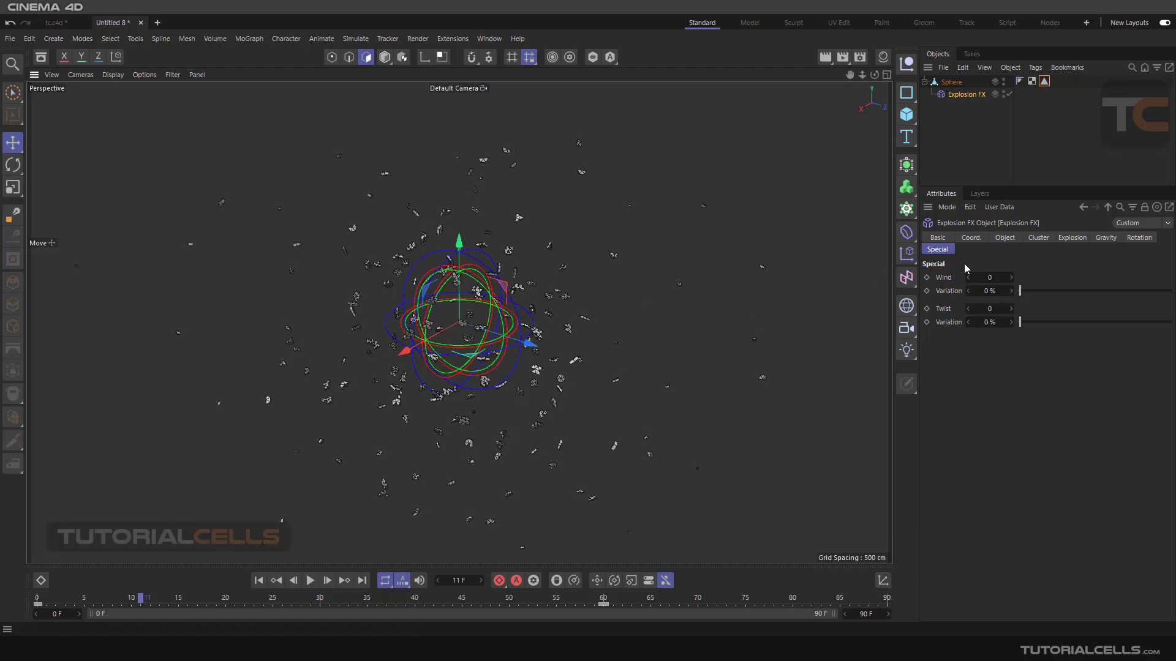
double_click(987, 278)
text(24)
key(Return)
drag(1011, 278, 1036, 277)
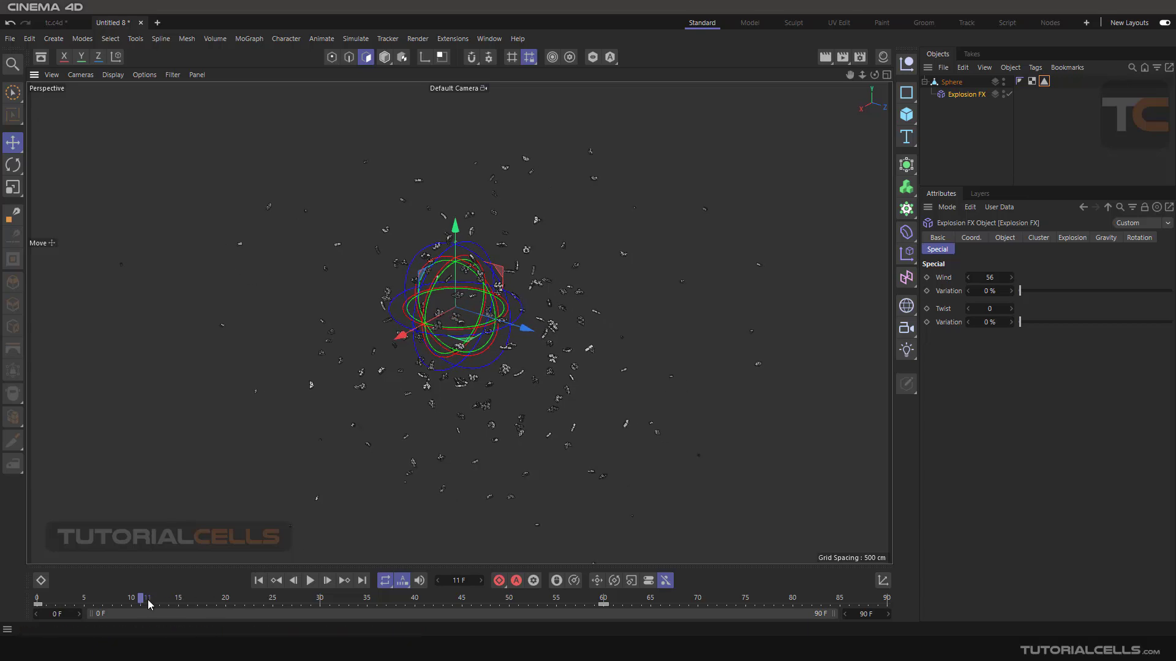
Play the animation to preview the wind's effect on the fragments, then scrub the timeline to frame 12.
click(39, 601)
click(315, 582)
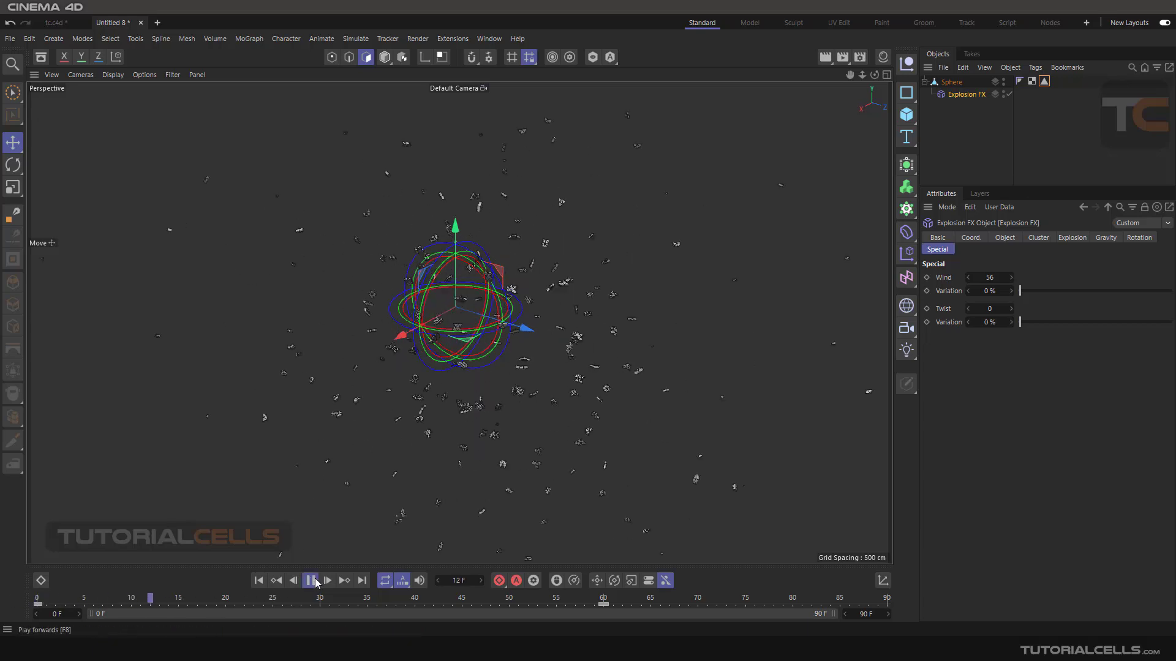
click(311, 580)
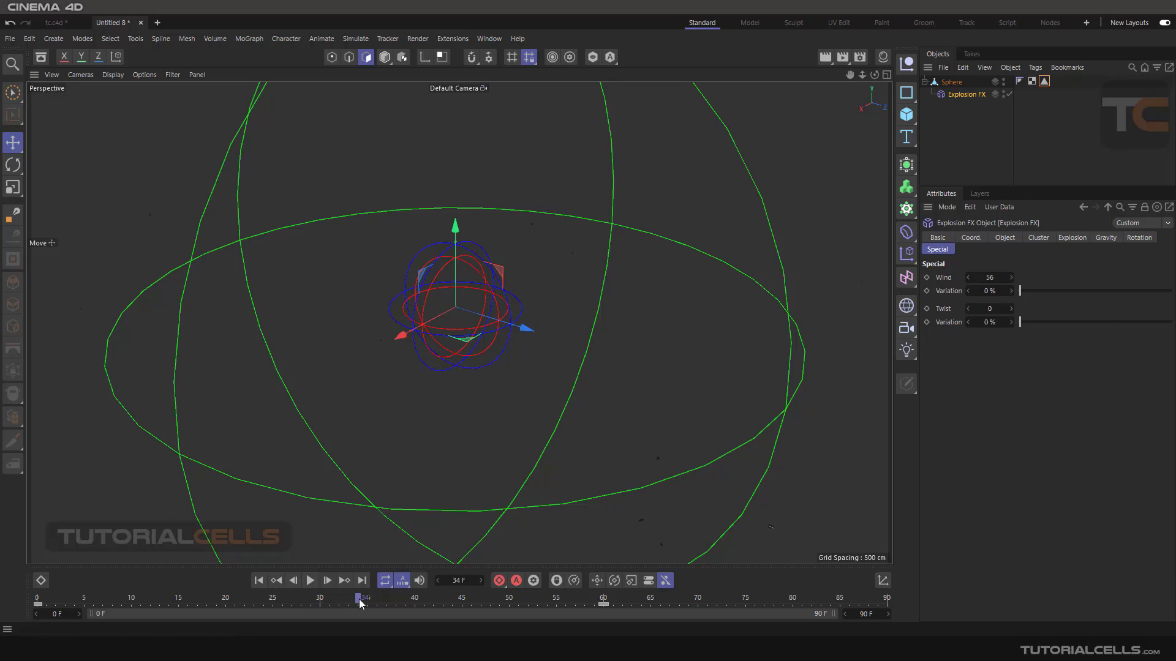
drag(360, 603, 151, 588)
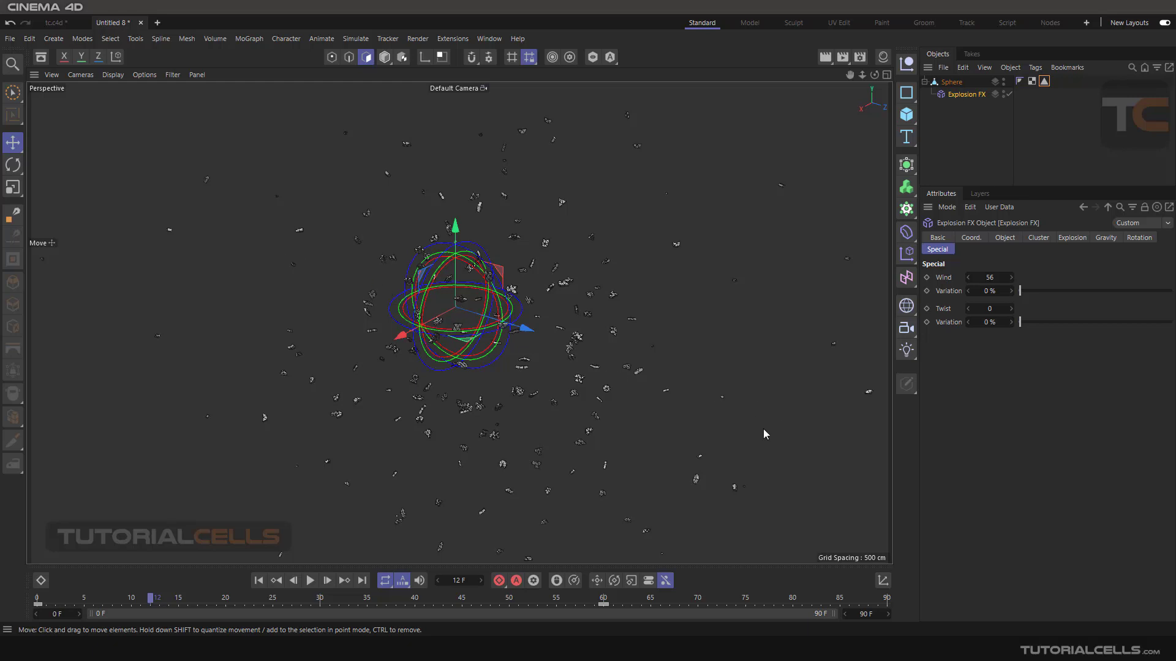
Try a stronger Wind of 92 with a Variation of 28 %.
drag(981, 281, 1005, 279)
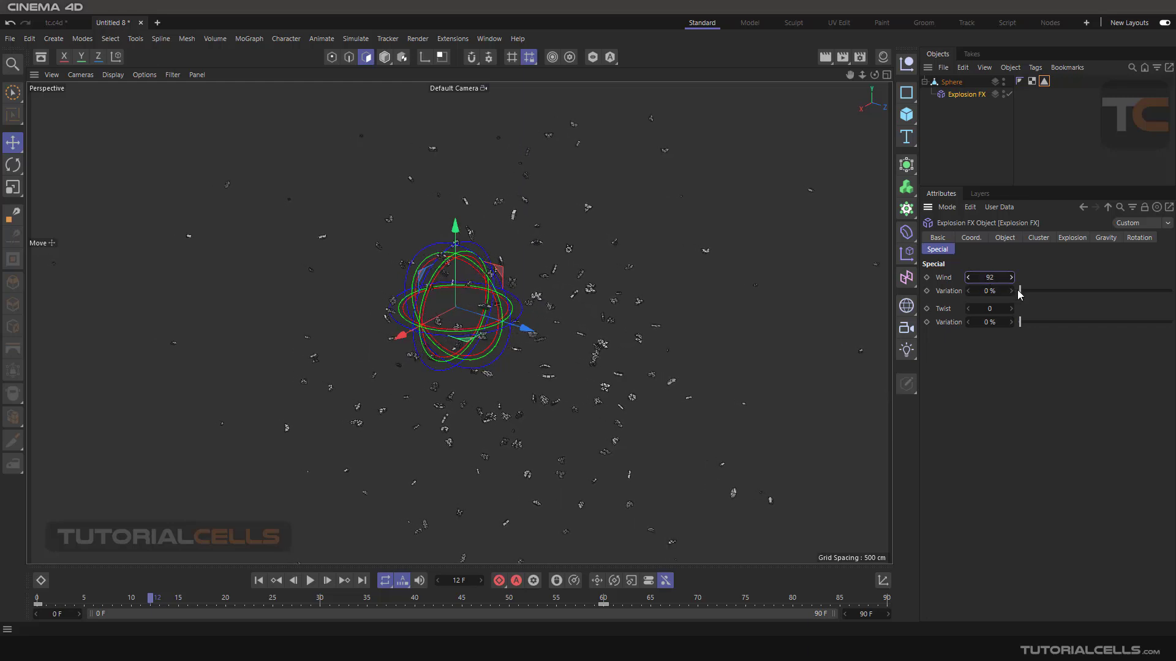
drag(1019, 290, 1065, 296)
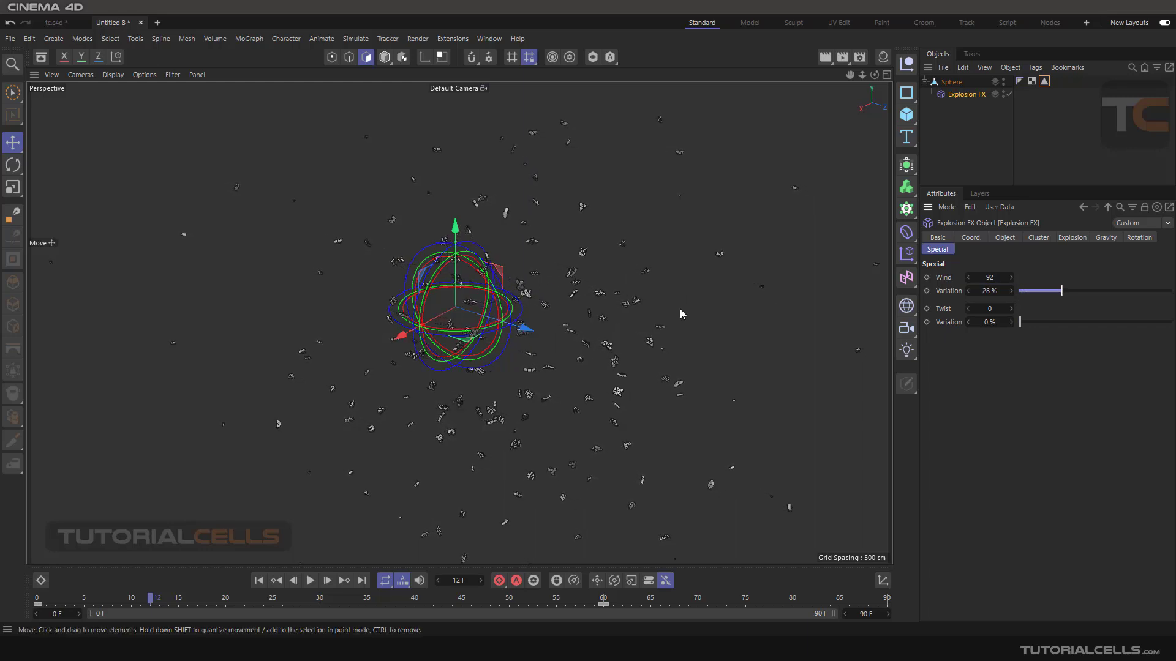
Reset the Wind and its Variation to 0, and set the Twist to 34 with 12 % Variation, viewed at frame 16.
drag(1061, 291, 992, 310)
drag(148, 599, 187, 600)
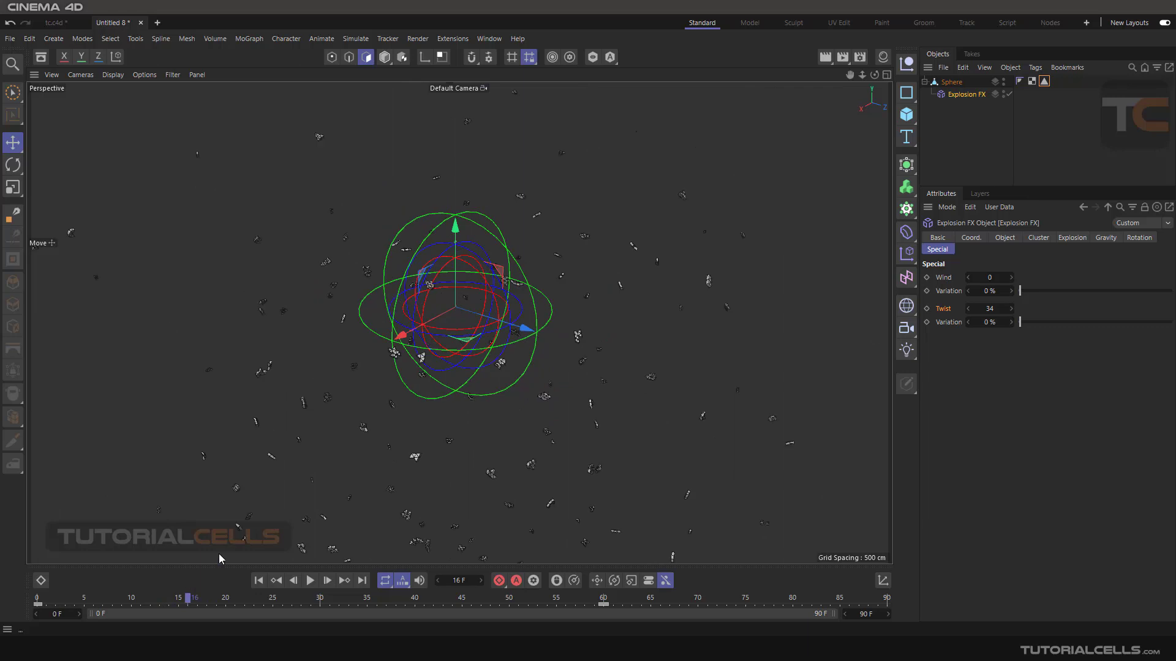
click(951, 323)
drag(1019, 322, 1038, 323)
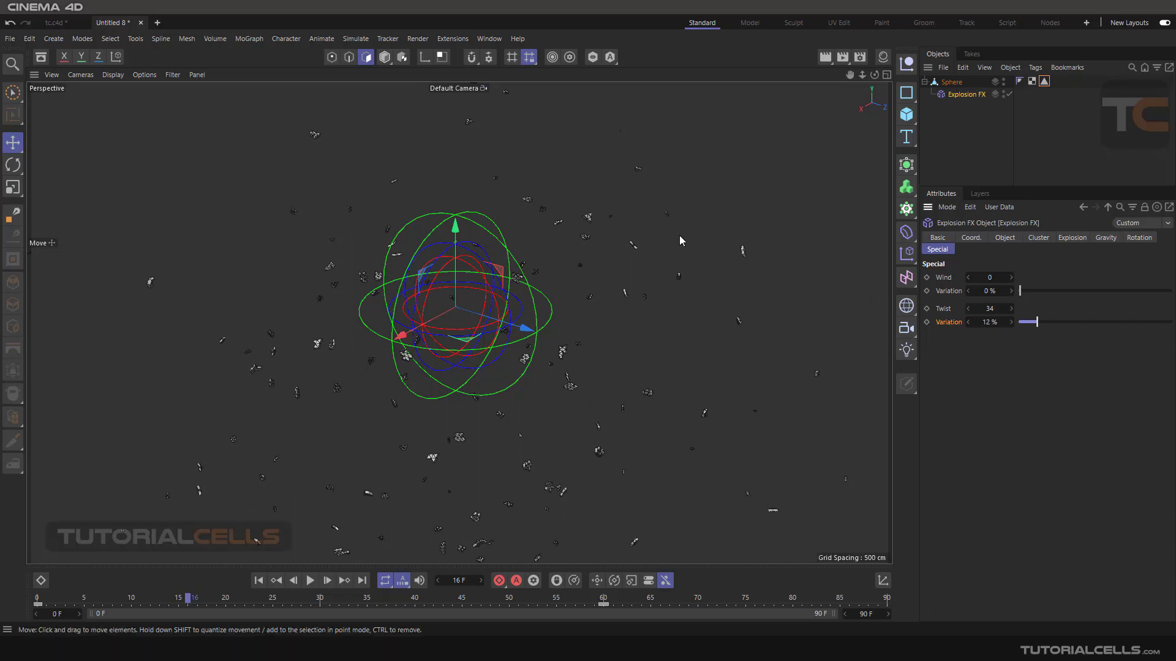
scroll(678, 235, down, 2)
scroll(550, 254, up, 4)
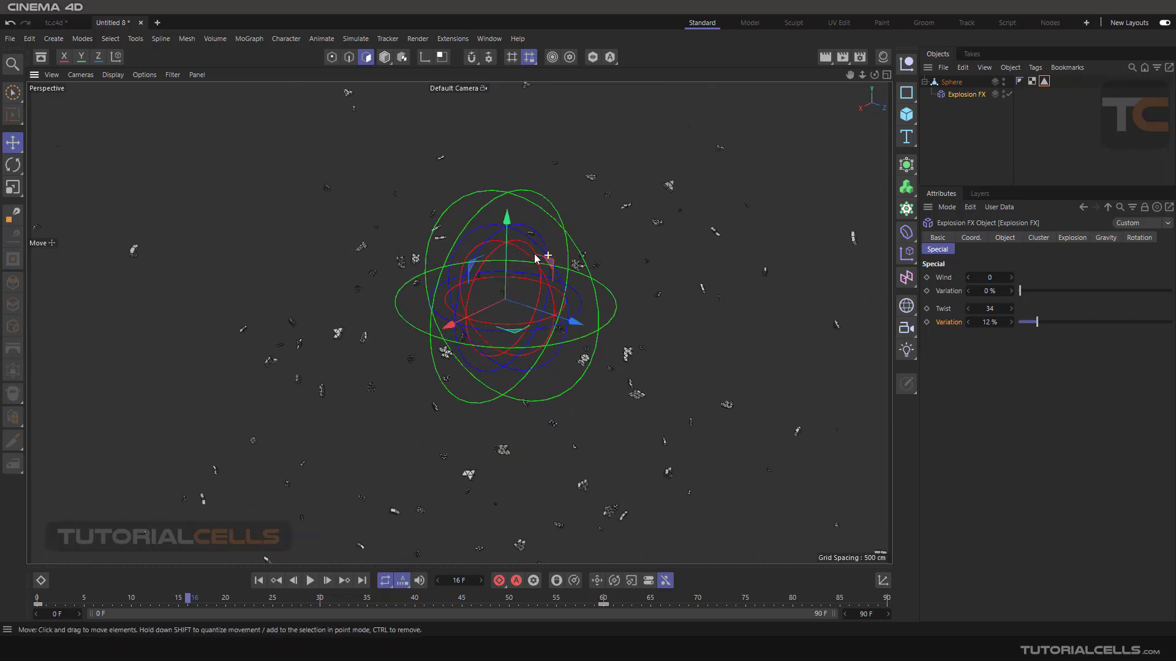
alt+drag(487, 256, 514, 251)
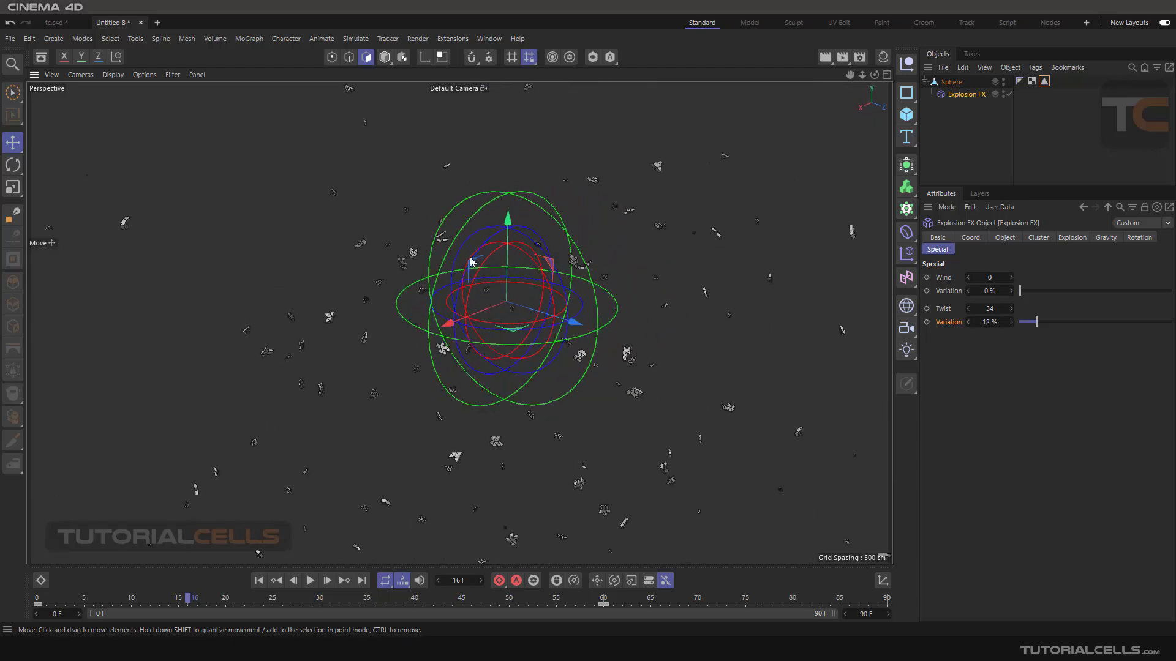